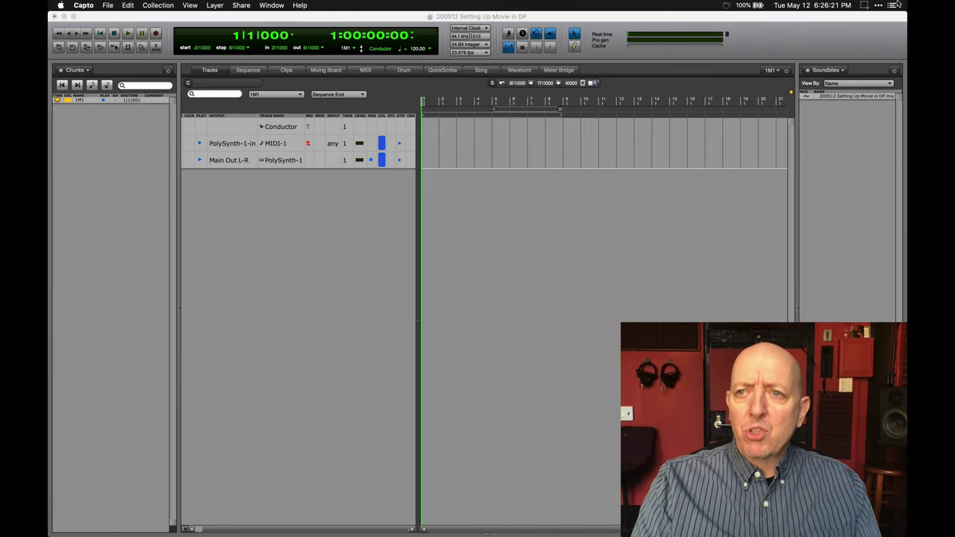
- Switch to Finder and preview TC demonstration.mov in the Output folder
{"action": "key", "text": "super+Tab"}
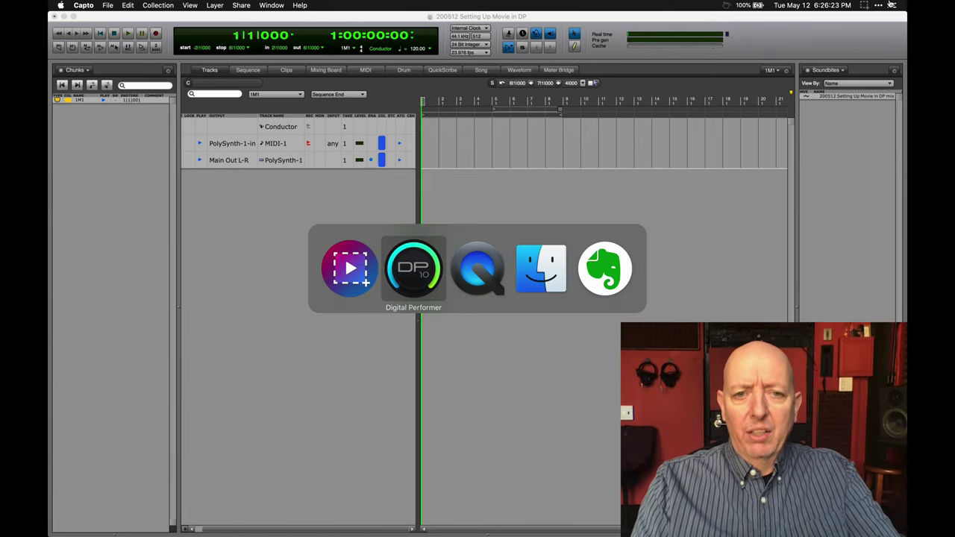
{"action": "key", "text": "super+Tab"}
{"action": "key", "text": "super+Tab"}
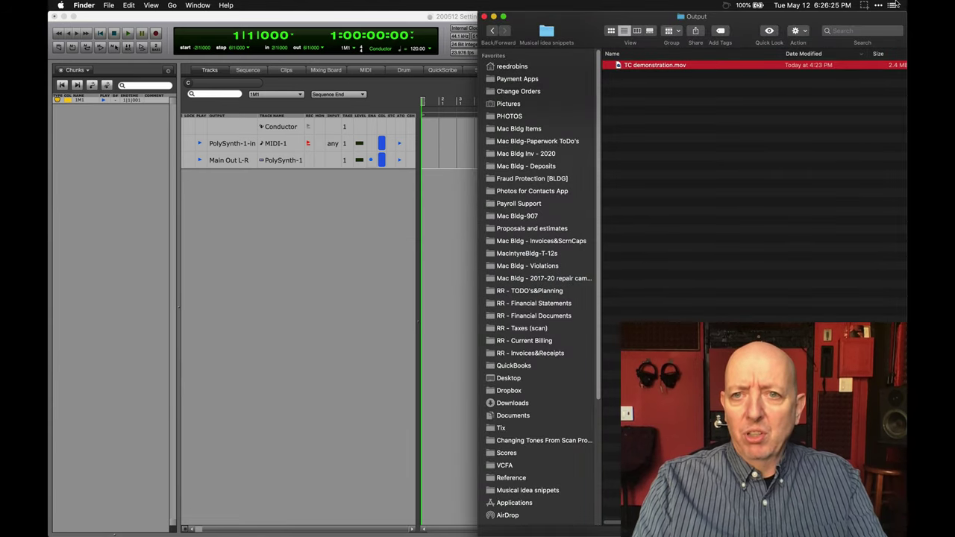
{"action": "key", "text": "space"}
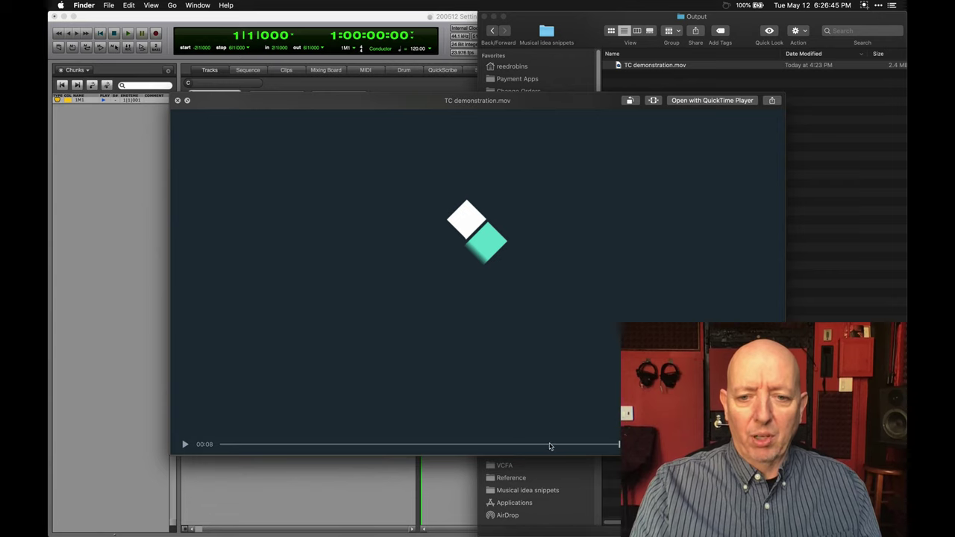
- Examine the burned-in timecode at the first cue's downbeat and at the movie's first frame, and close the preview and its folder window
{"action": "left_click", "coordinate": [496, 447]}
{"action": "left_click", "coordinate": [454, 445]}
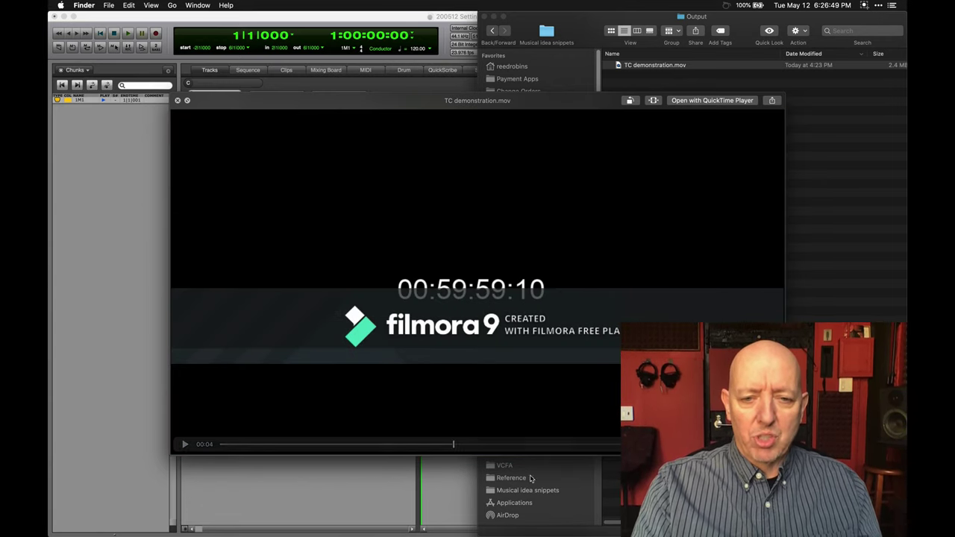
{"action": "left_click", "coordinate": [464, 445]}
{"action": "left_click", "coordinate": [482, 446]}
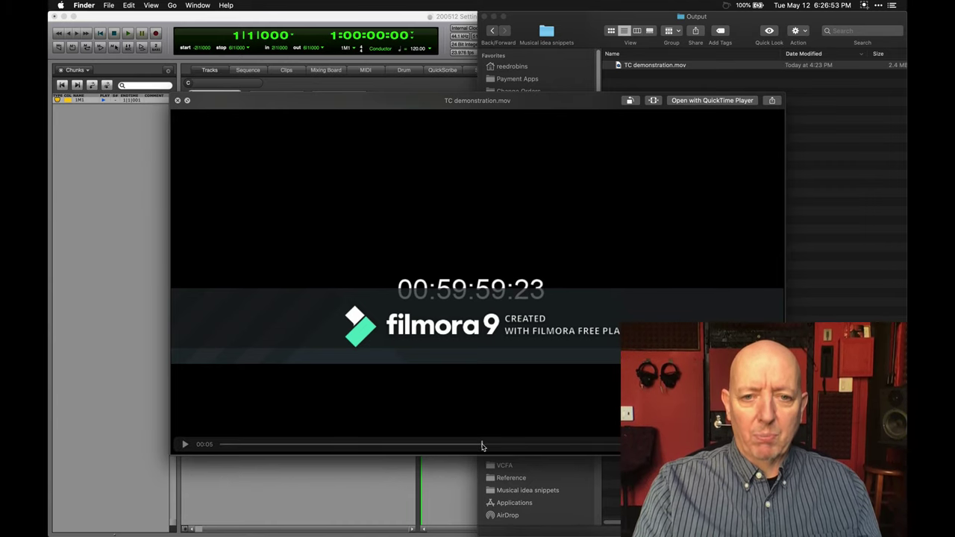
{"action": "left_click", "coordinate": [521, 445]}
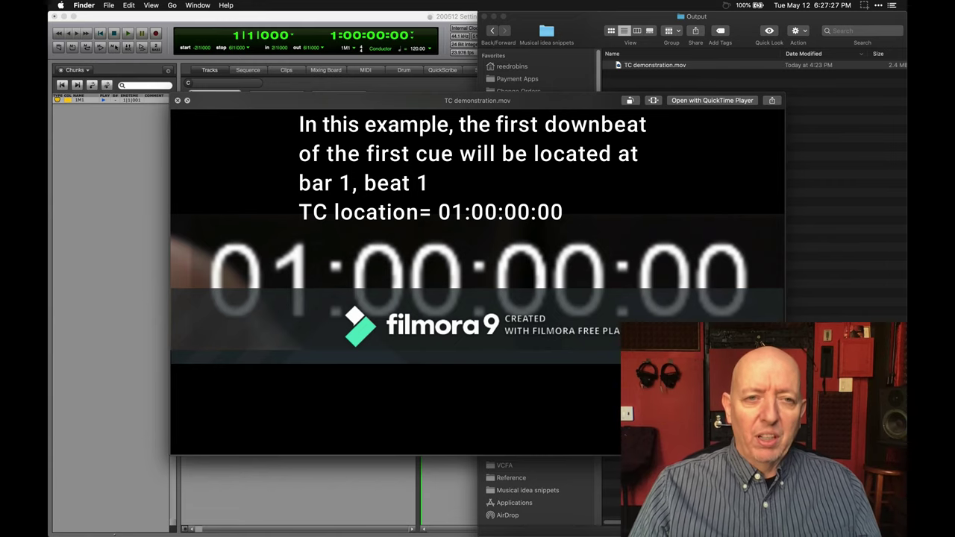
{"action": "mouse_move", "coordinate": [576, 314]}
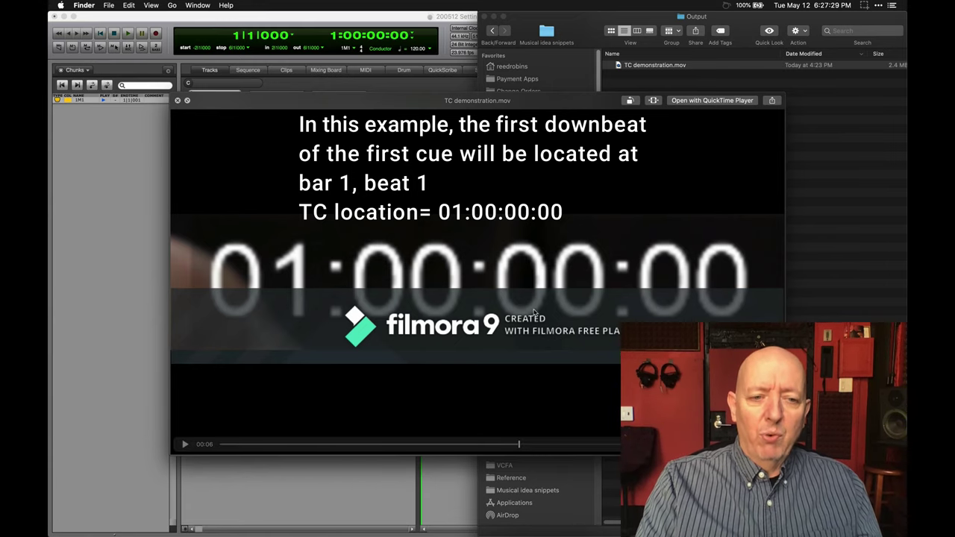
{"action": "left_click", "coordinate": [221, 446]}
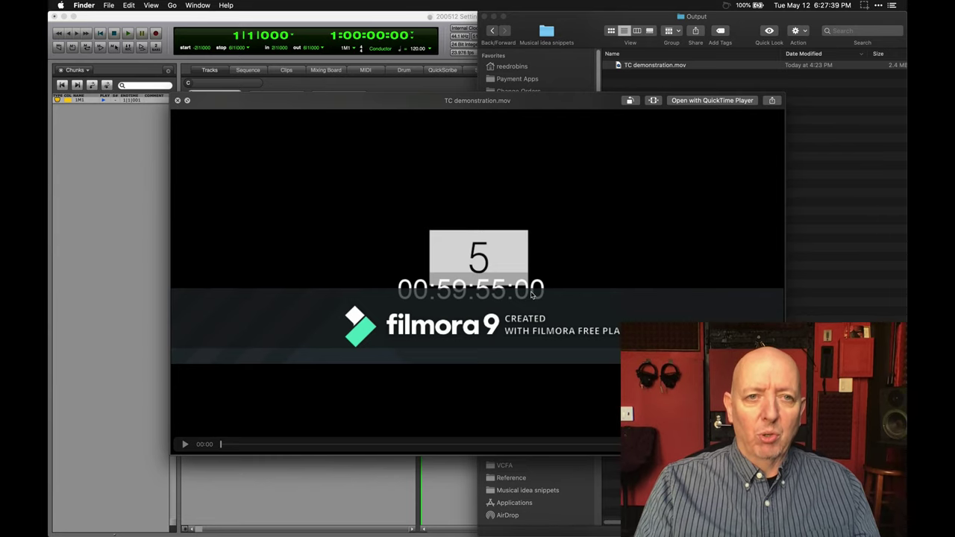
{"action": "left_click", "coordinate": [178, 101]}
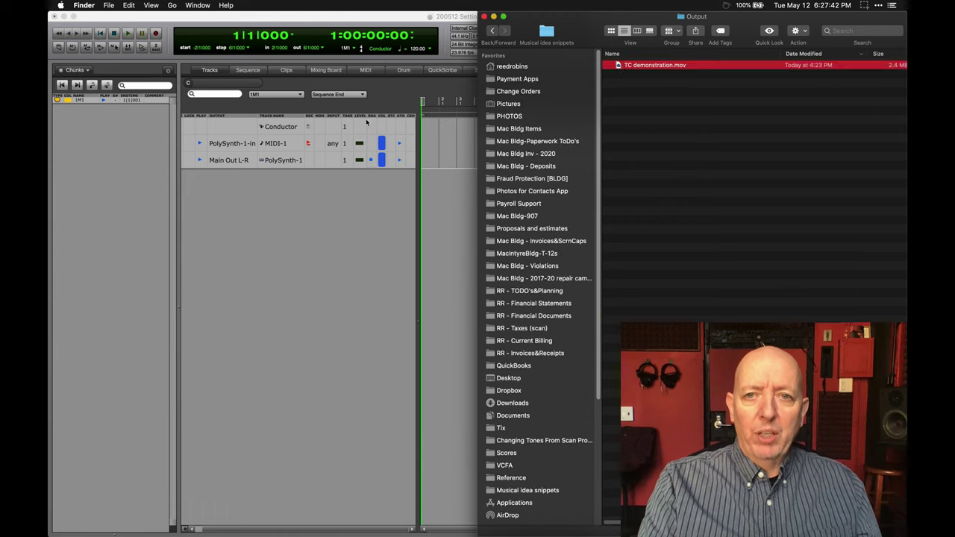
{"action": "left_click", "coordinate": [484, 17]}
- Switch to Digital Performer and load TC demonstration.mov as the project's movie
{"action": "left_click", "coordinate": [391, 292]}
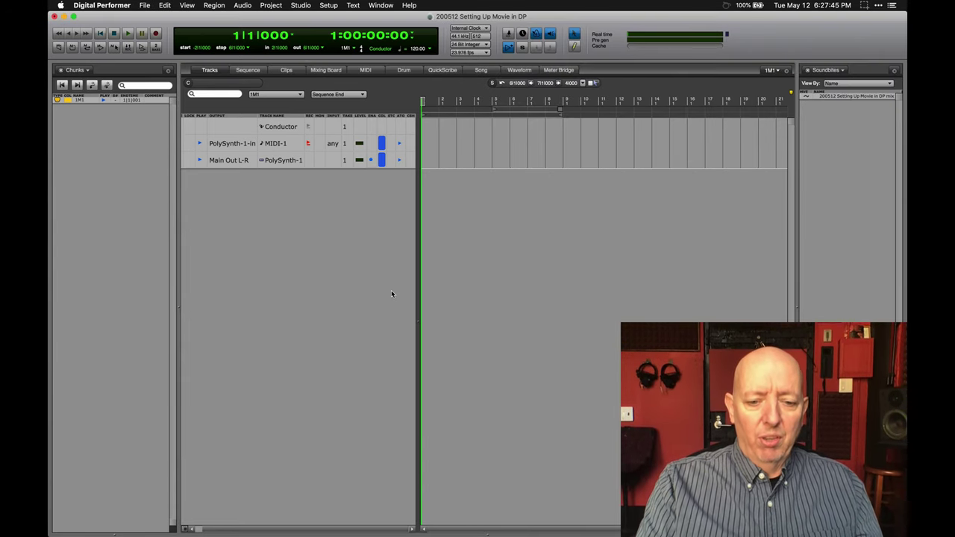
{"action": "key", "text": "super+shift+m"}
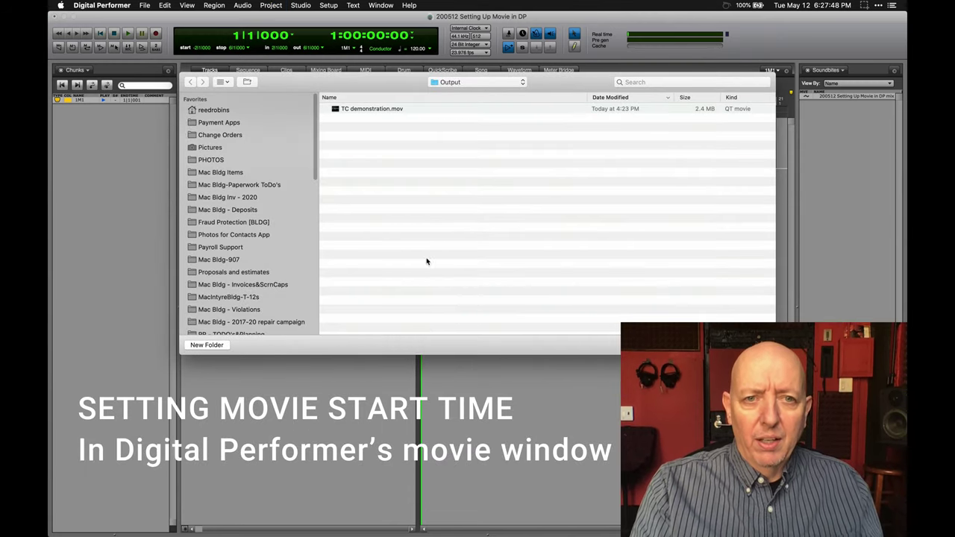
{"action": "left_click", "coordinate": [370, 109]}
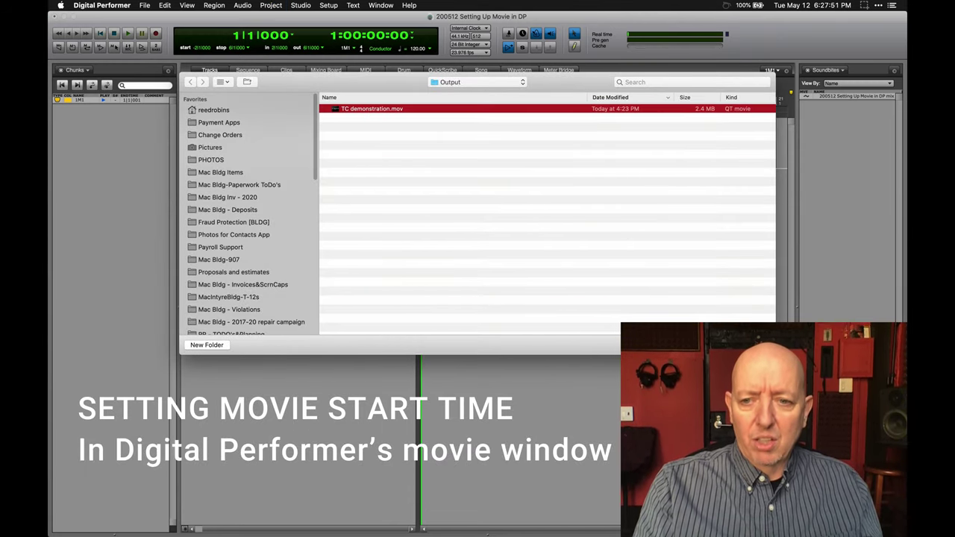
{"action": "key", "text": "Return"}
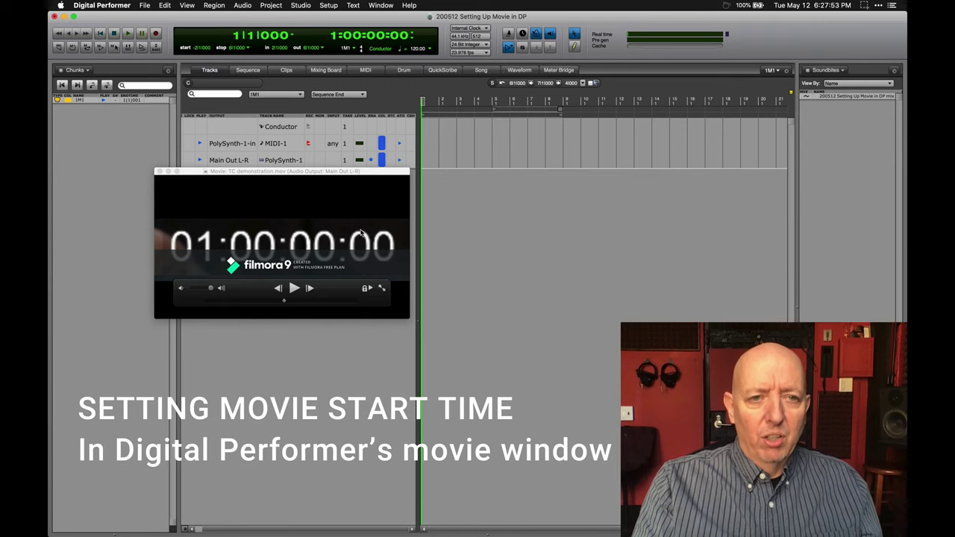
- Assign 59:55:00 frames as the movie's start time and move the movie window over the empty area beneath the track timeline
{"action": "left_click", "coordinate": [317, 213]}
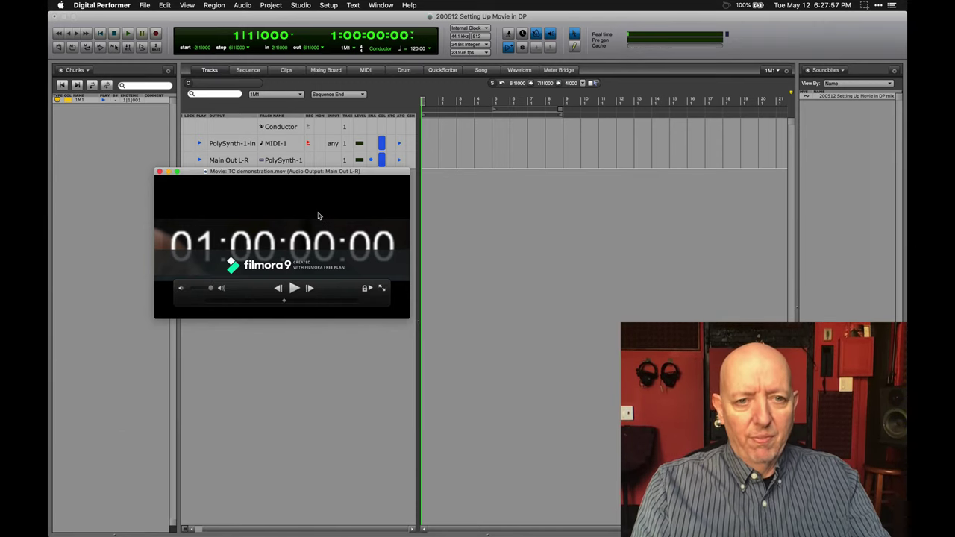
{"action": "right_click", "coordinate": [318, 214]}
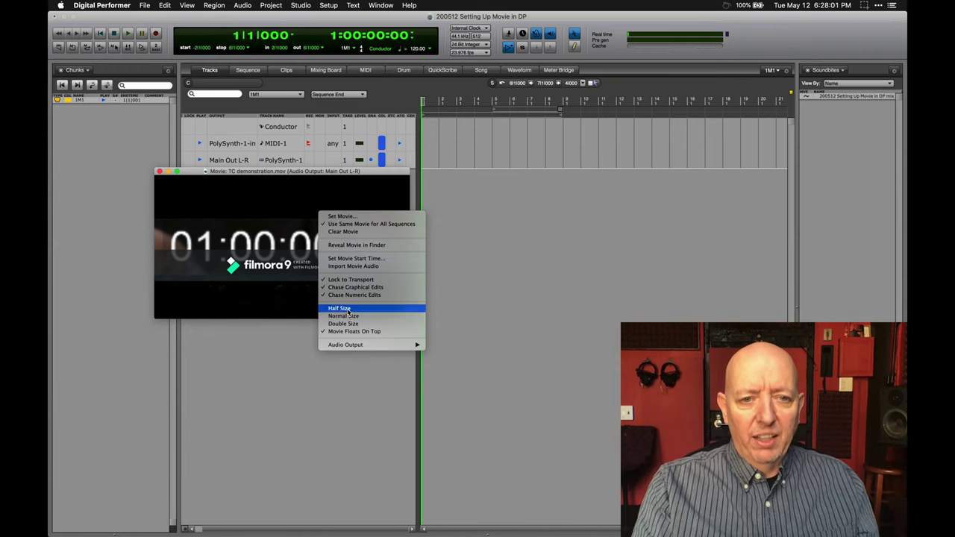
{"action": "left_click", "coordinate": [348, 259]}
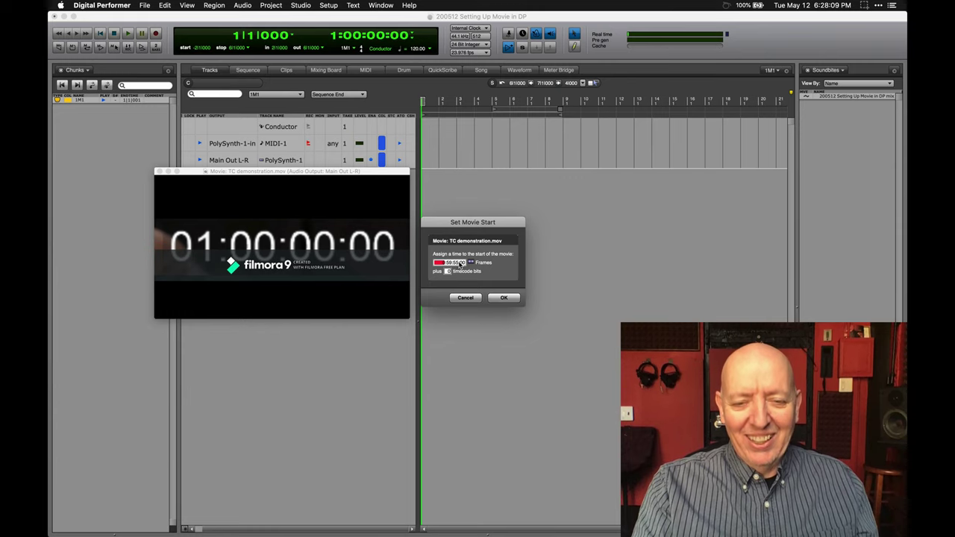
{"action": "mouse_move", "coordinate": [271, 250]}
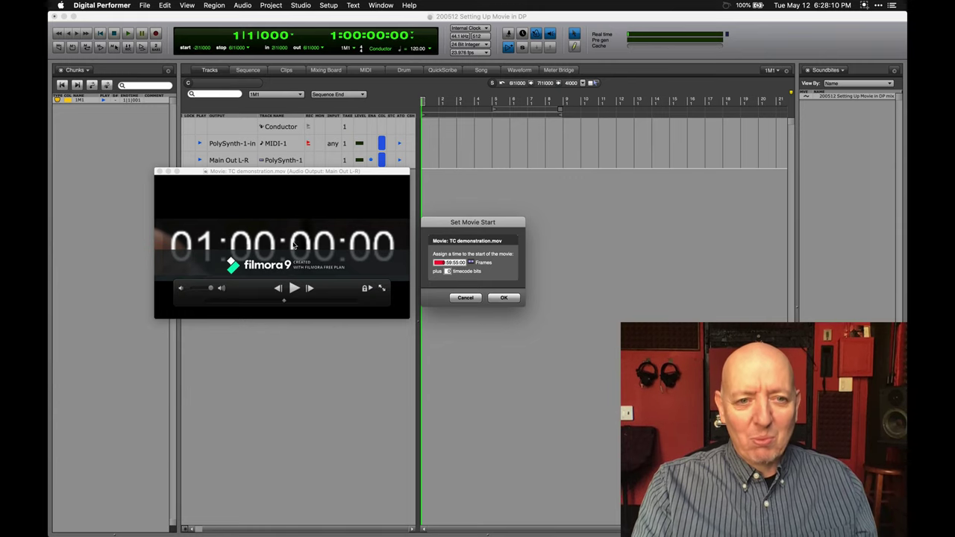
{"action": "left_click", "coordinate": [506, 298]}
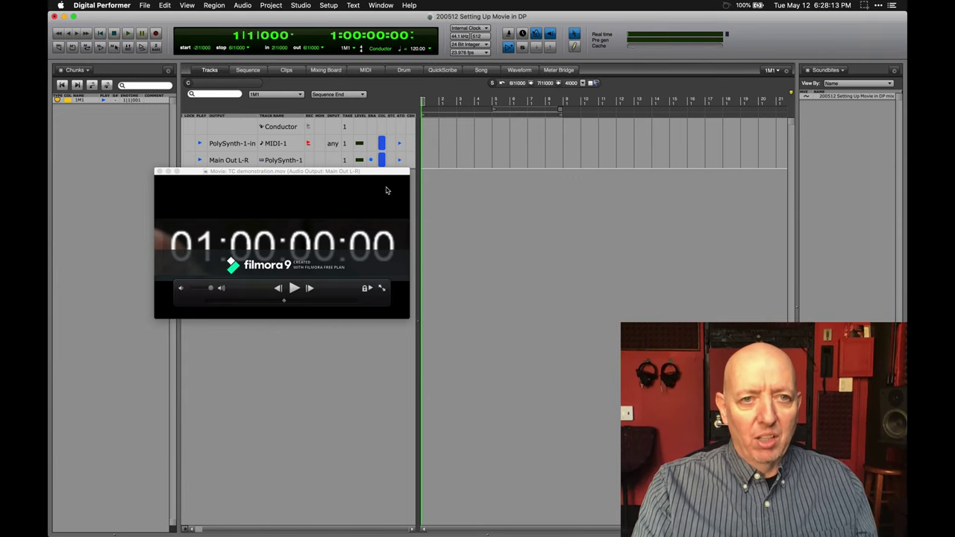
{"action": "left_click_drag", "start_coordinate": [298, 238], "coordinate": [613, 248]}
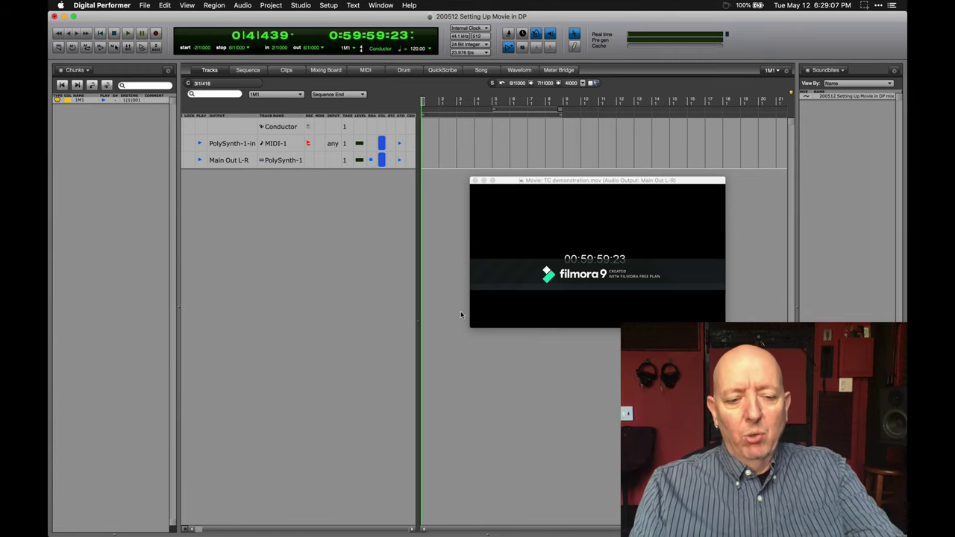
- Open TC demonstration.mov in QuickTime Player, inspect its encoded frame rate, and compare it with the frame rate set in Digital Performer
{"action": "key", "text": "super+Tab"}
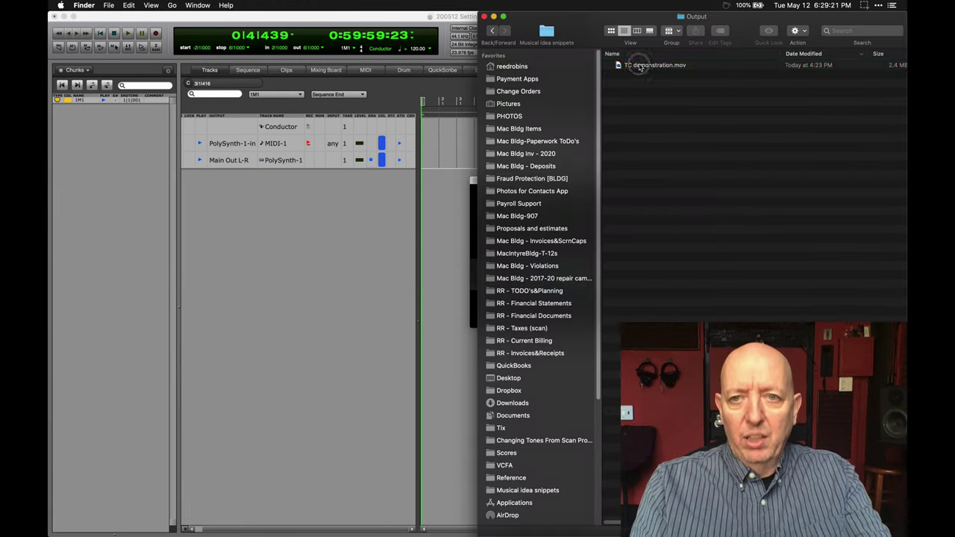
{"action": "double_click", "coordinate": [640, 66]}
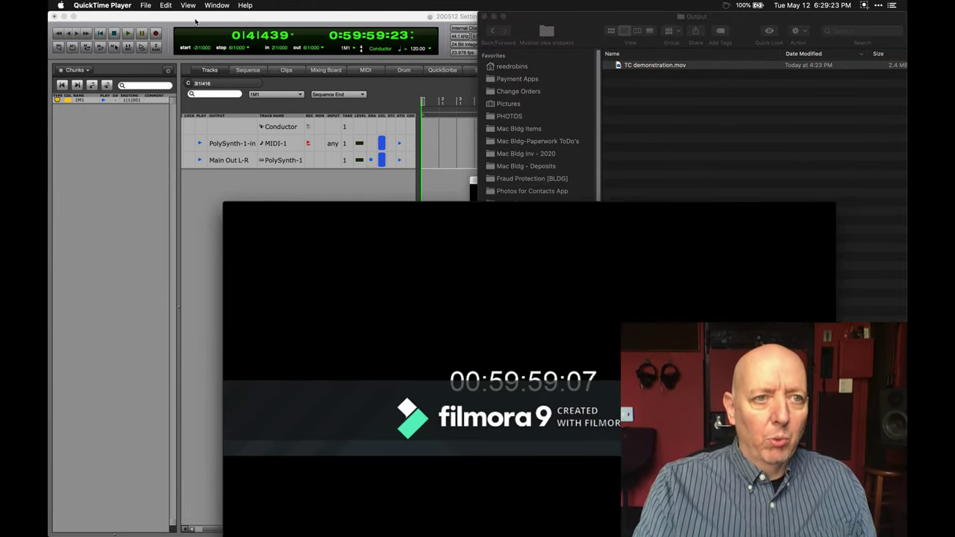
{"action": "left_click", "coordinate": [216, 5]}
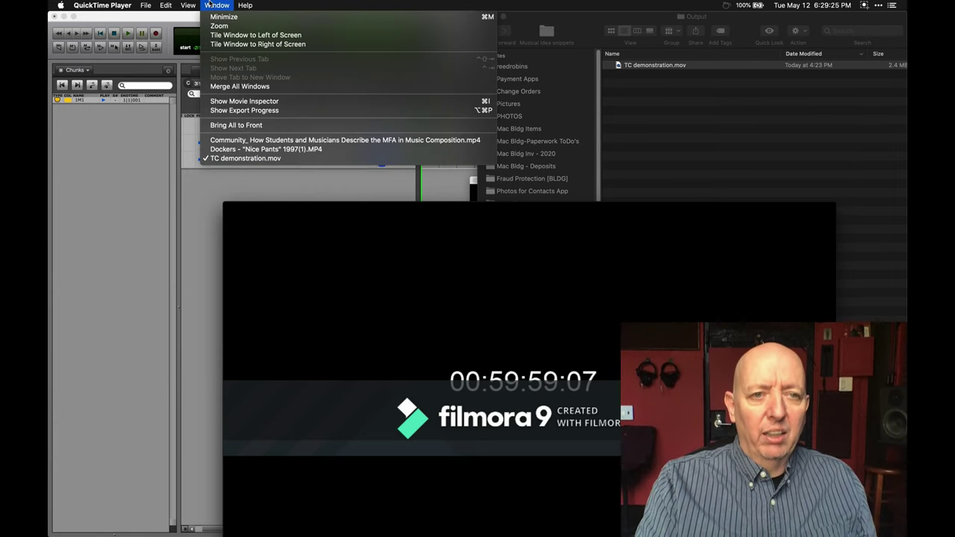
{"action": "left_click", "coordinate": [277, 101]}
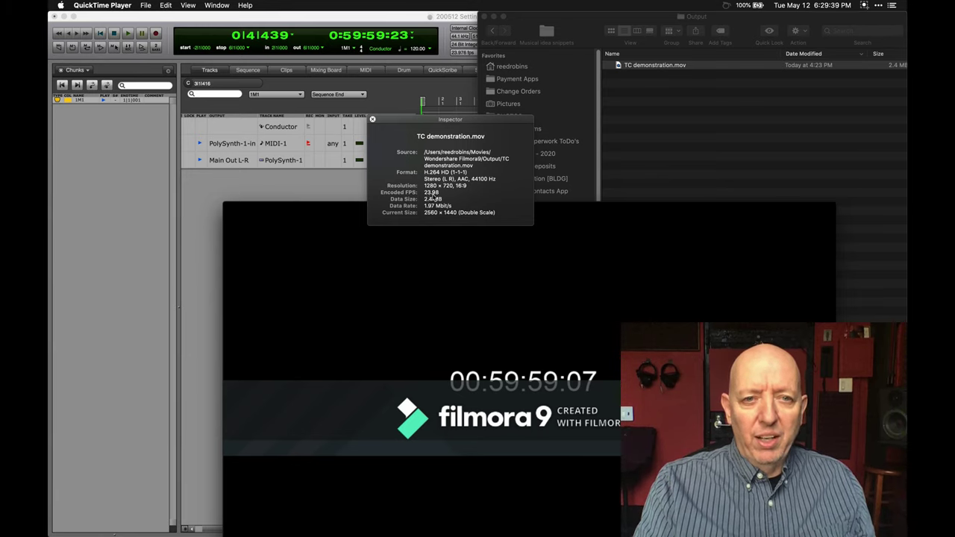
{"action": "left_click", "coordinate": [323, 175]}
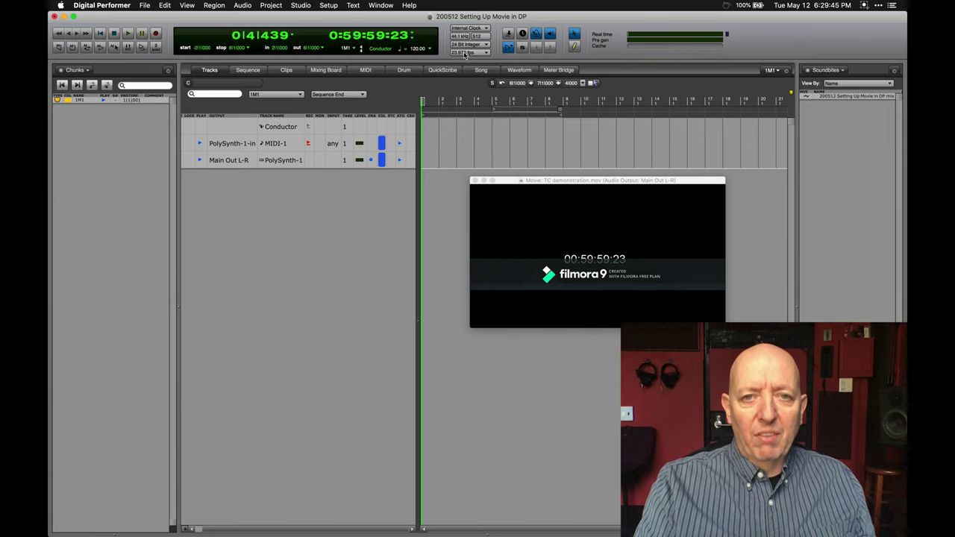
{"action": "left_click", "coordinate": [479, 54]}
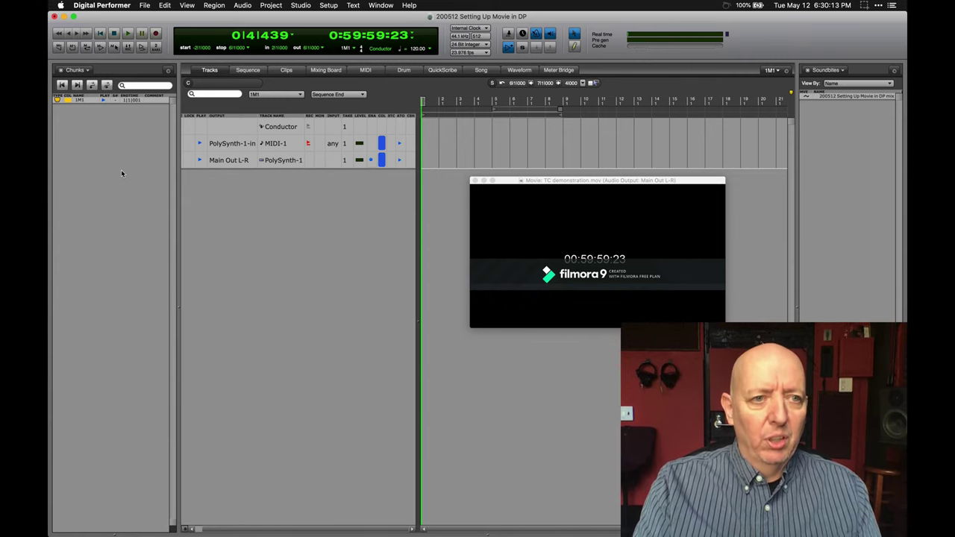
- Set the start of chunk 1M1 to measure 1, real time 0:00:00.00 and frame time 1:00:00:00
{"action": "left_click", "coordinate": [82, 100]}
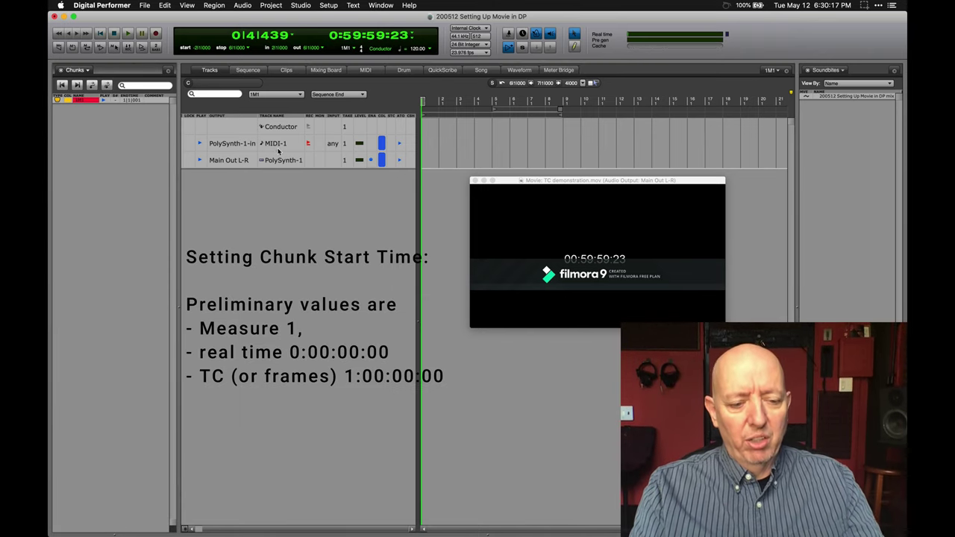
{"action": "right_click", "coordinate": [83, 101]}
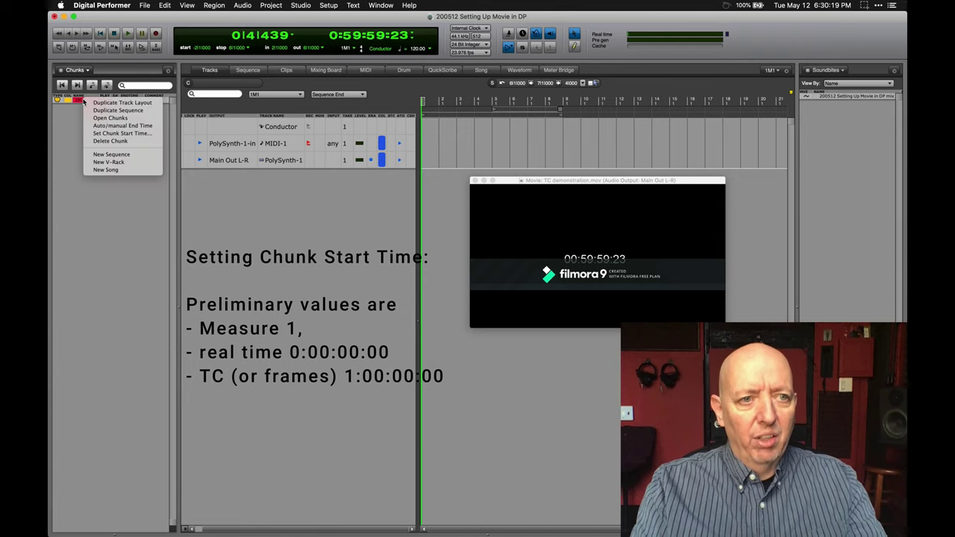
{"action": "left_click", "coordinate": [103, 134]}
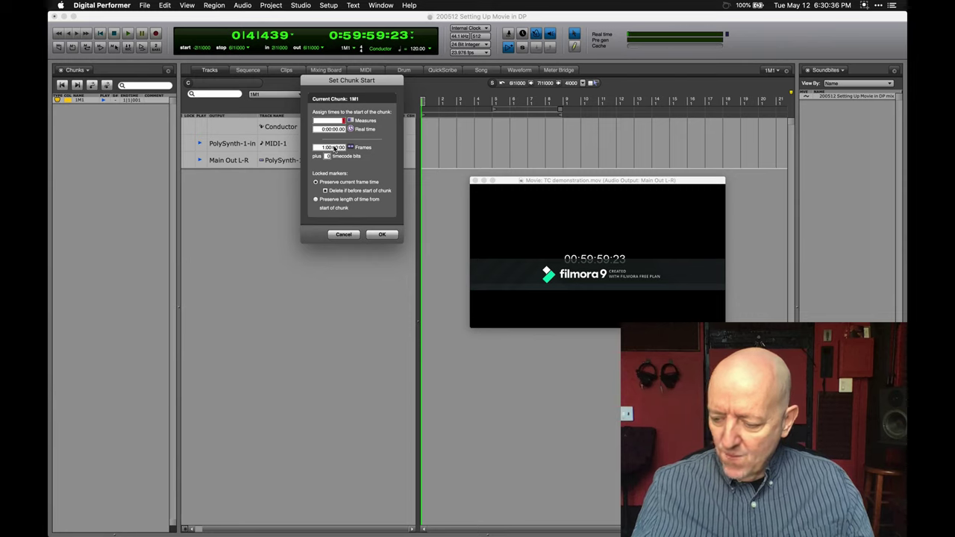
{"action": "key", "text": "Return"}
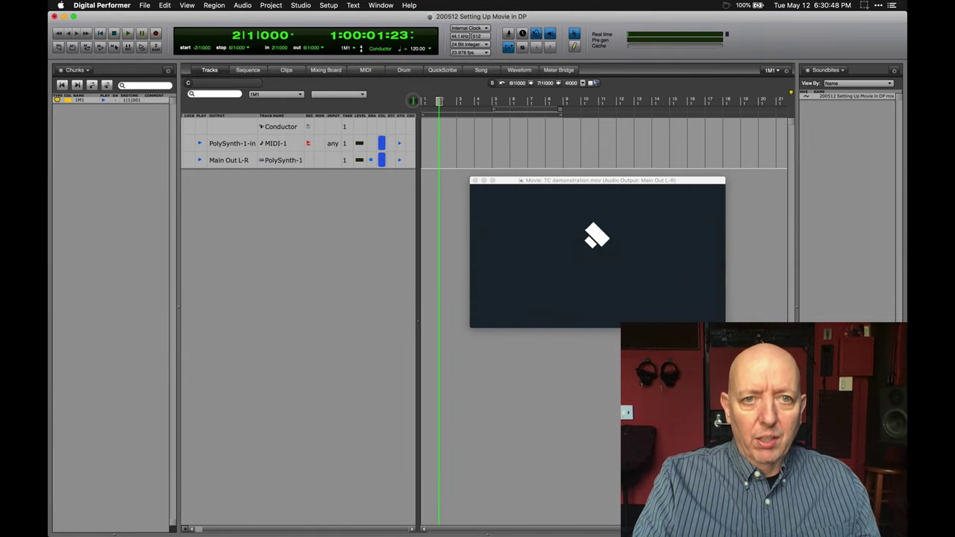
{"action": "mouse_move", "coordinate": [505, 255]}
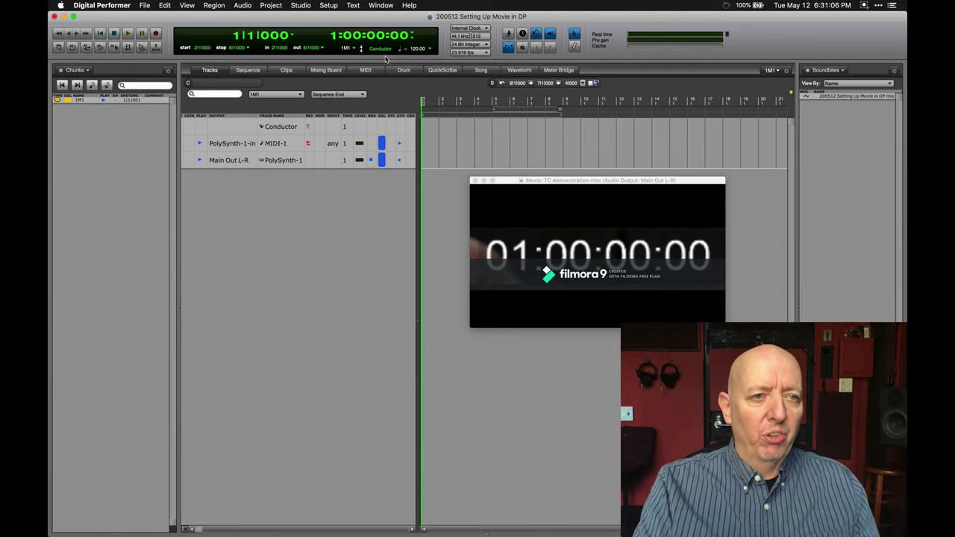
- Replace the Chunks list with the Event List and show the Conductor track's events in it
{"action": "left_click", "coordinate": [82, 72]}
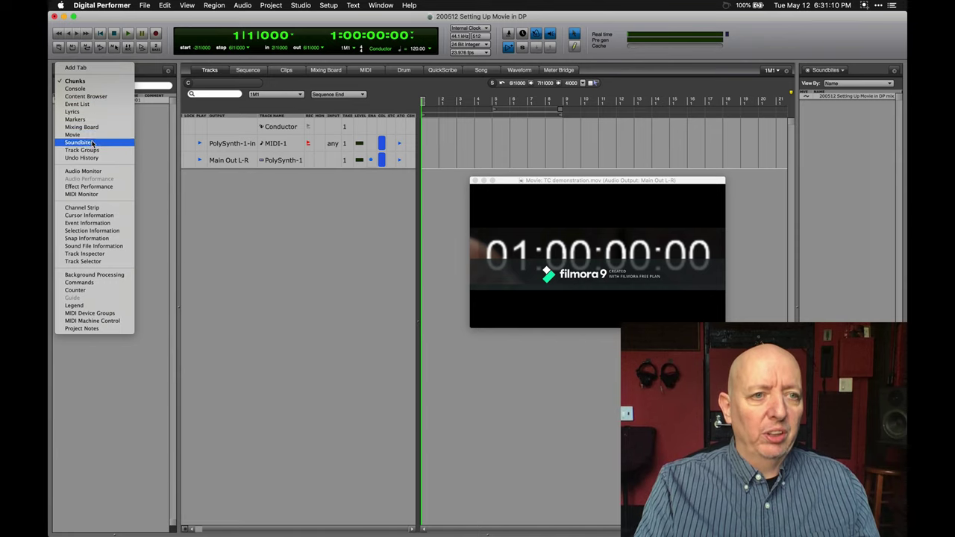
{"action": "left_click", "coordinate": [94, 105]}
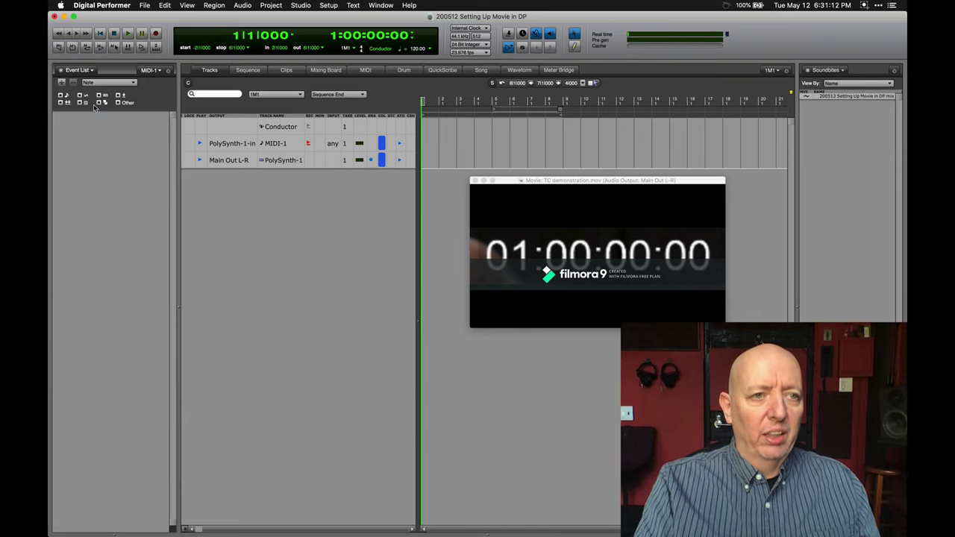
{"action": "left_click", "coordinate": [96, 82]}
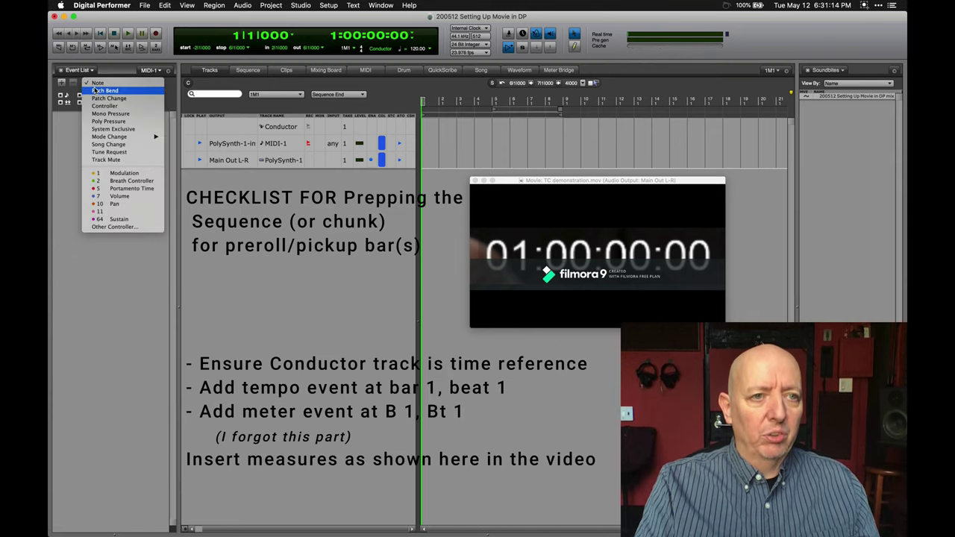
{"action": "key", "text": "Escape"}
{"action": "left_click", "coordinate": [151, 70]}
{"action": "left_click", "coordinate": [157, 61]}
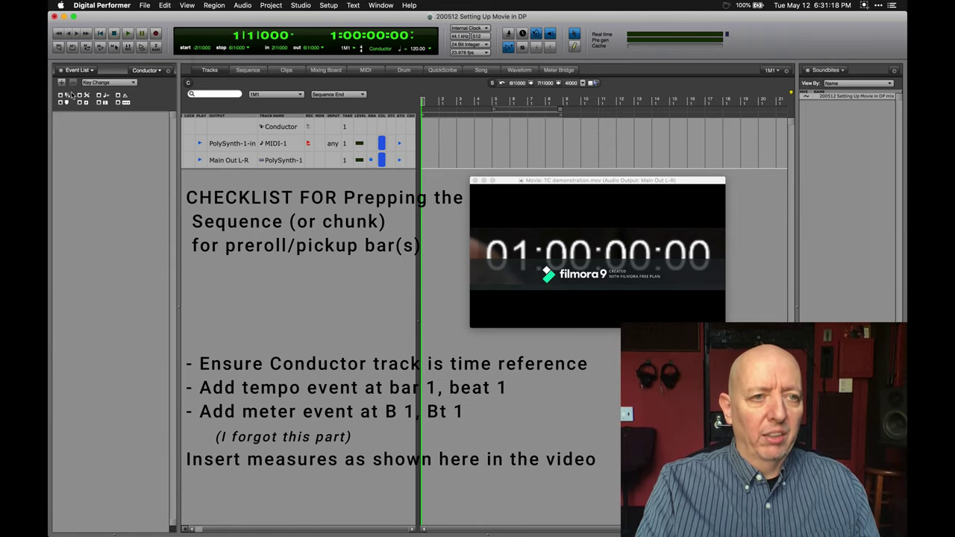
- Insert a tempo change event of 150 at measure 1, beat 1 in the Conductor track's Event List
{"action": "left_click", "coordinate": [93, 84]}
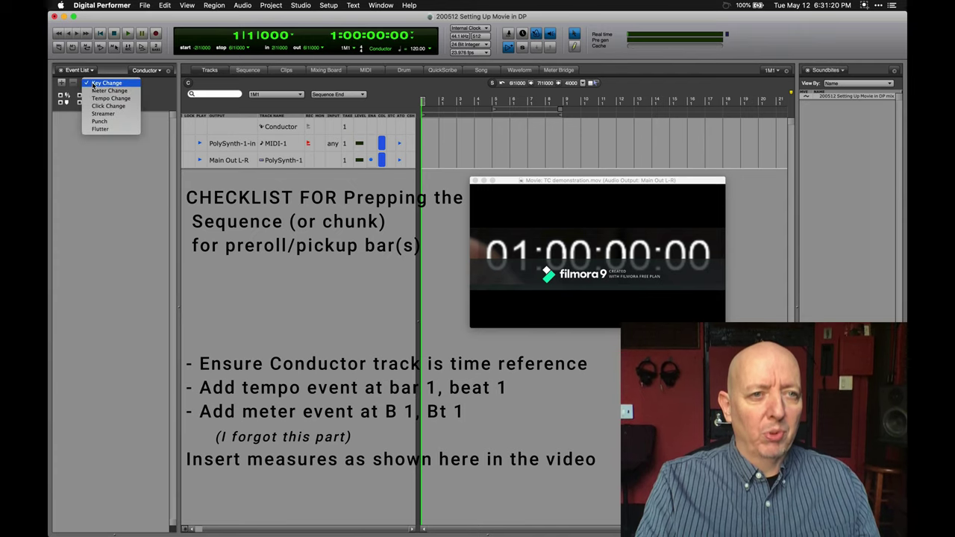
{"action": "left_click", "coordinate": [95, 99]}
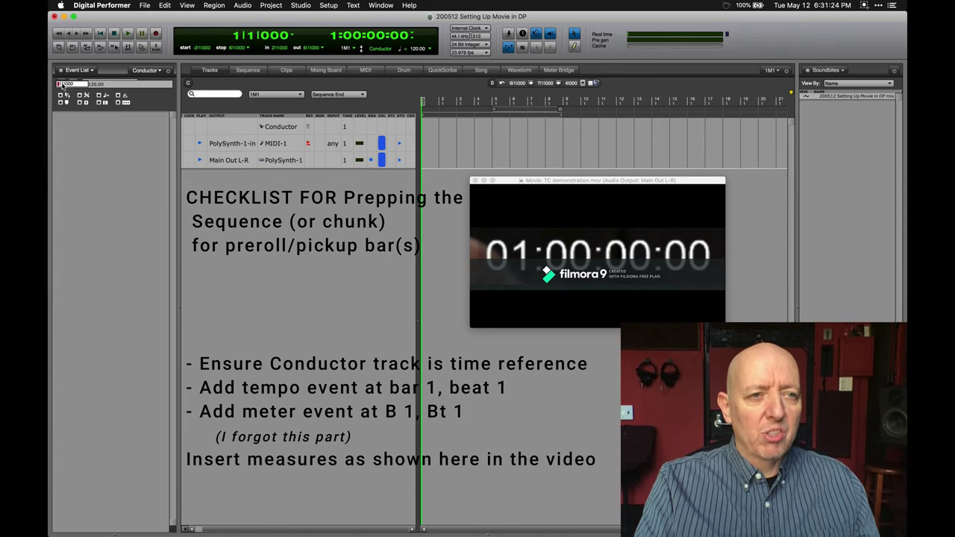
{"action": "left_click", "coordinate": [118, 104]}
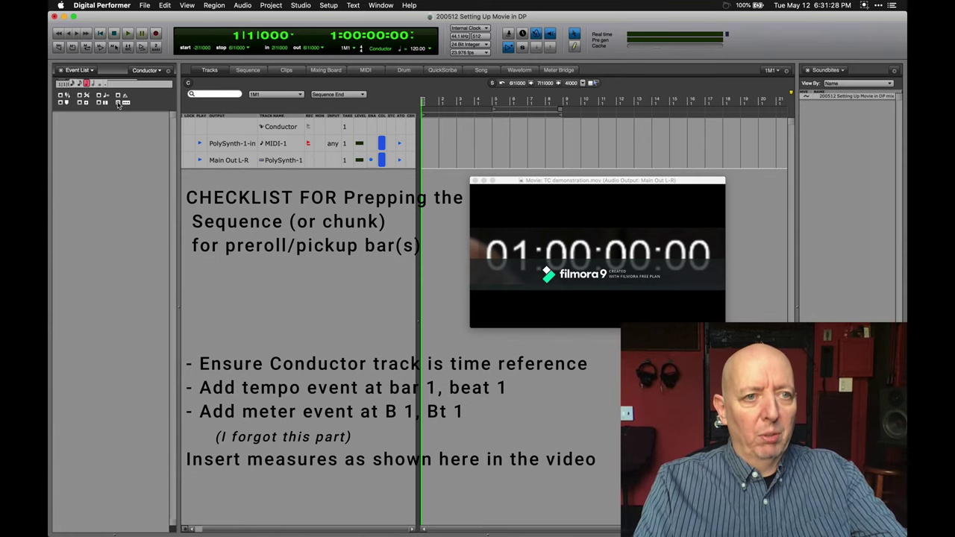
{"action": "type", "text": "150"}
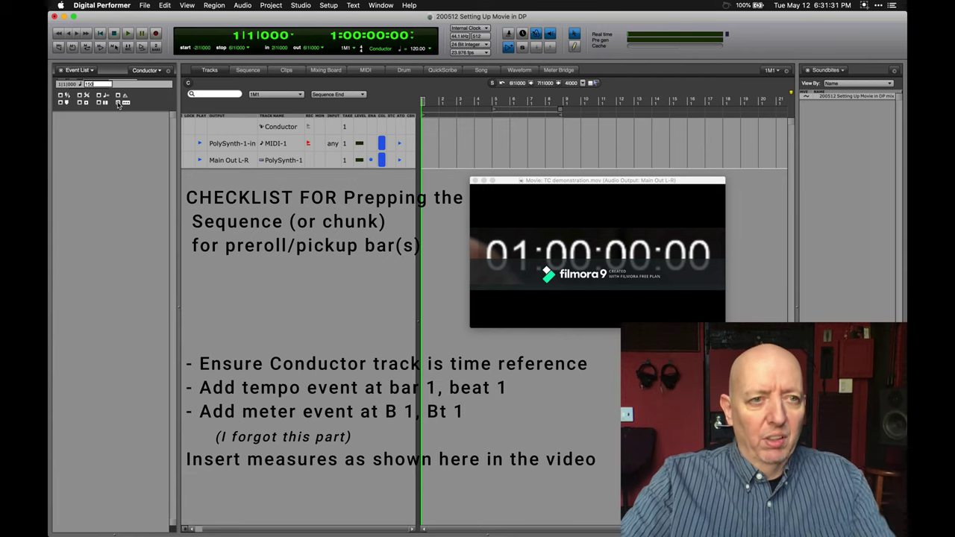
{"action": "key", "text": "Return"}
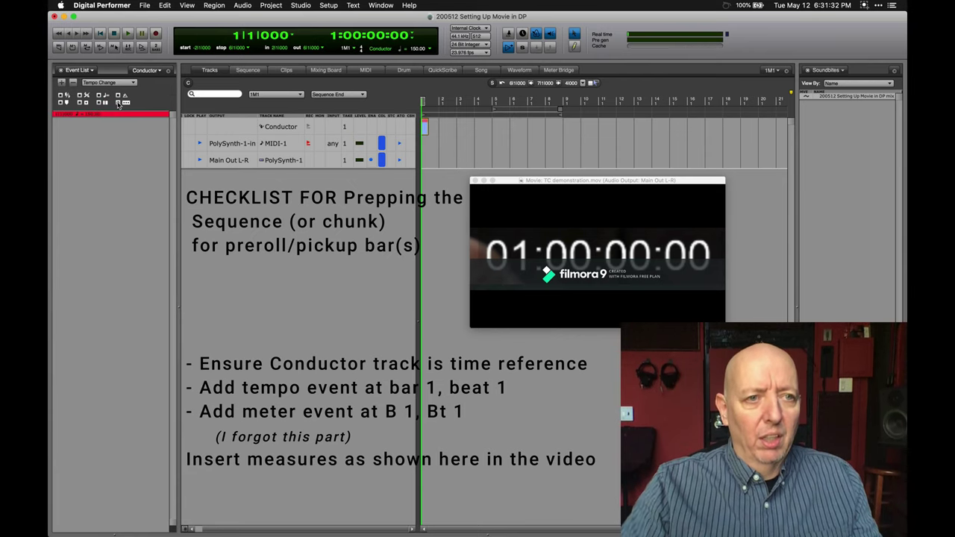
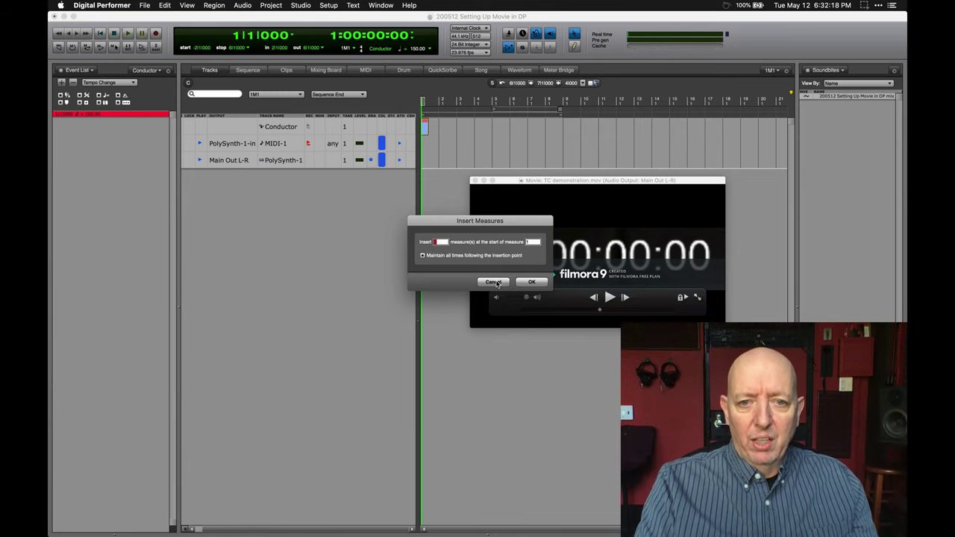
- Dismiss the Insert Measures dialog, show the Chunks list again and check the start times assigned to chunk 1M1
{"action": "key", "text": "Escape"}
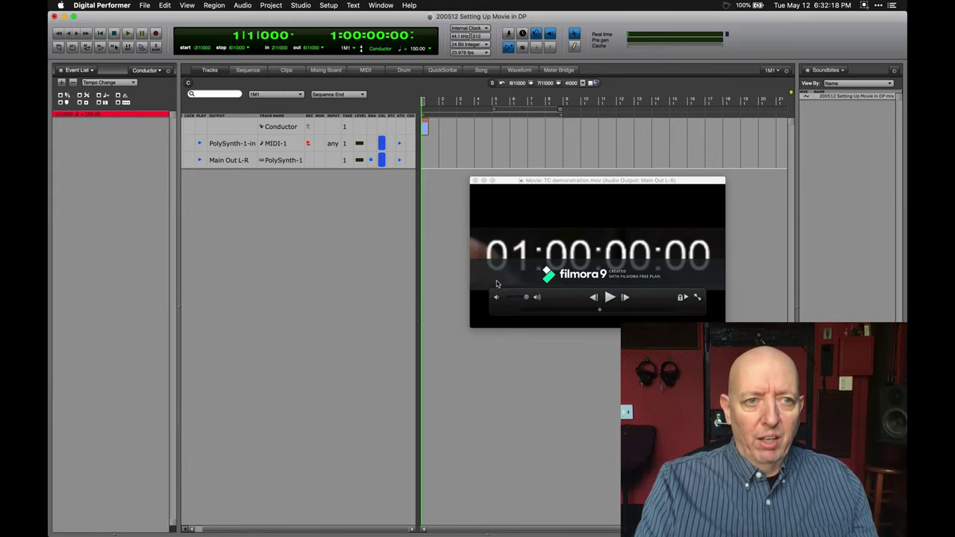
{"action": "left_click", "coordinate": [92, 70]}
{"action": "left_click", "coordinate": [96, 82]}
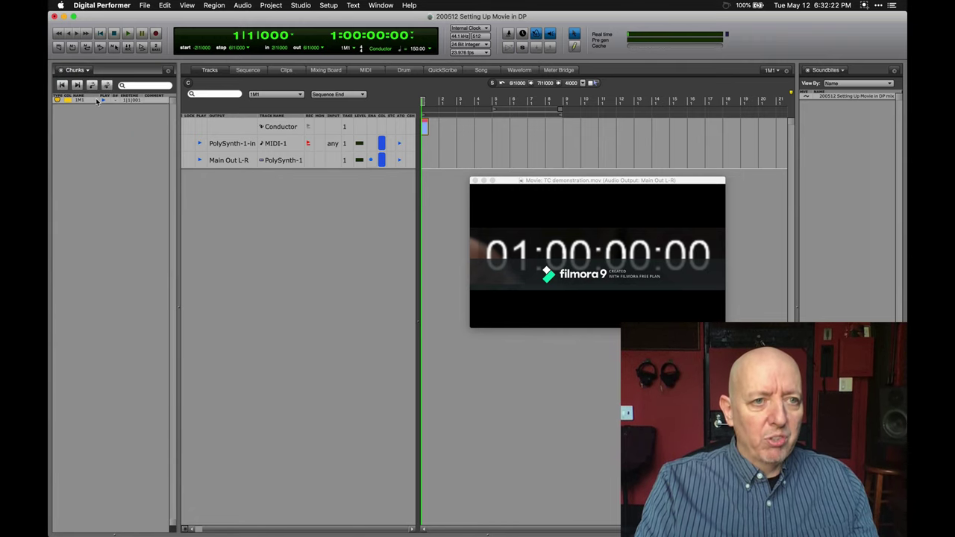
{"action": "left_click", "coordinate": [88, 100]}
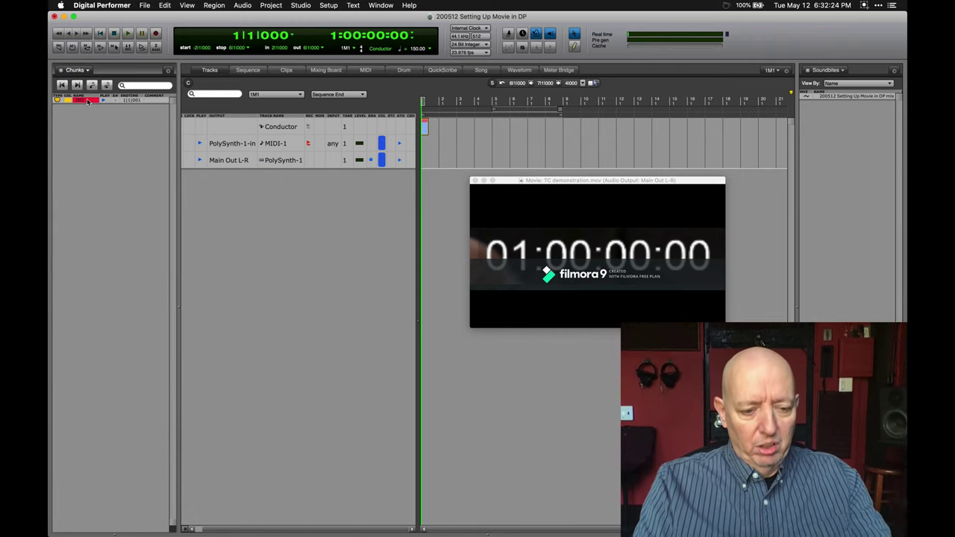
{"action": "right_click", "coordinate": [88, 101]}
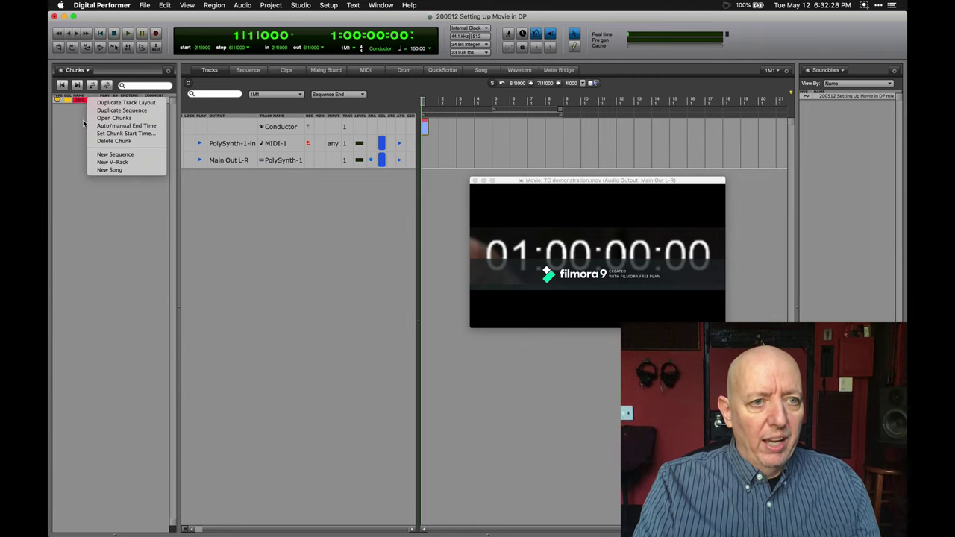
{"action": "left_click", "coordinate": [102, 134]}
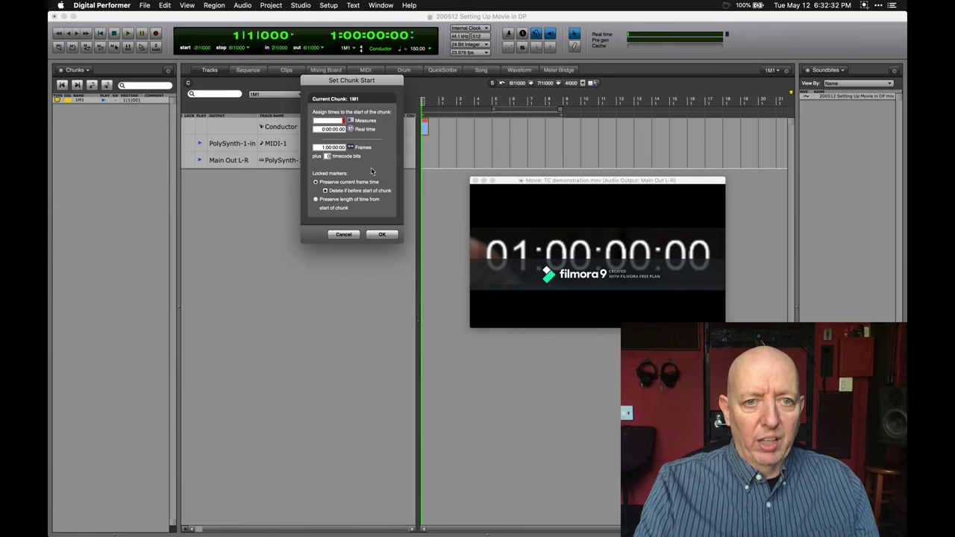
{"action": "left_click", "coordinate": [379, 234]}
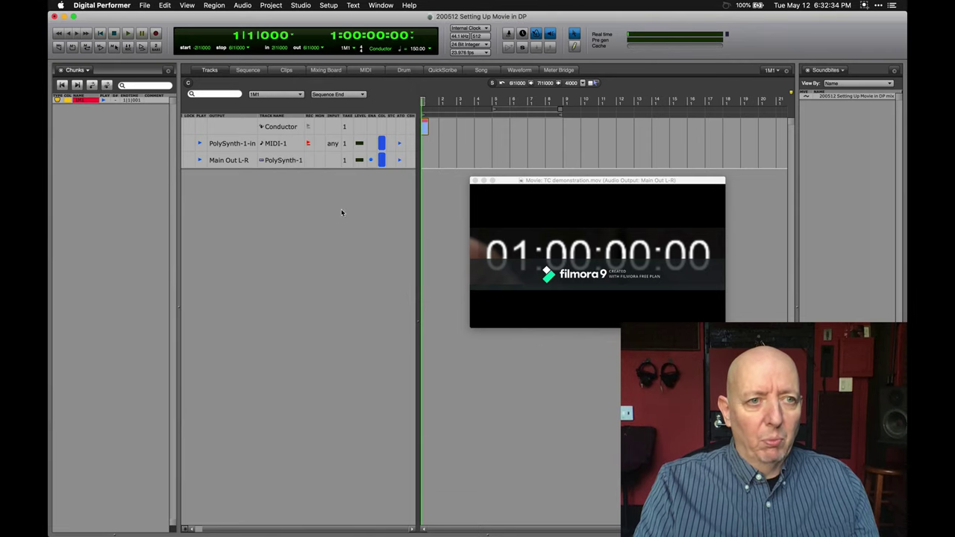
- Insert three measures at the start of measure 1 in the Conductor track, maintaining all times following the insertion point
{"action": "left_click", "coordinate": [301, 5]}
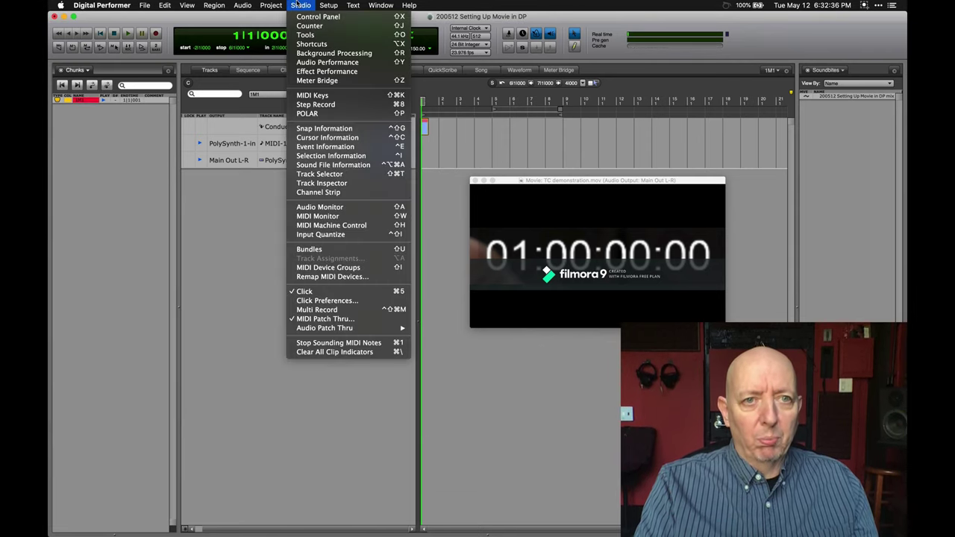
{"action": "mouse_move", "coordinate": [282, 62]}
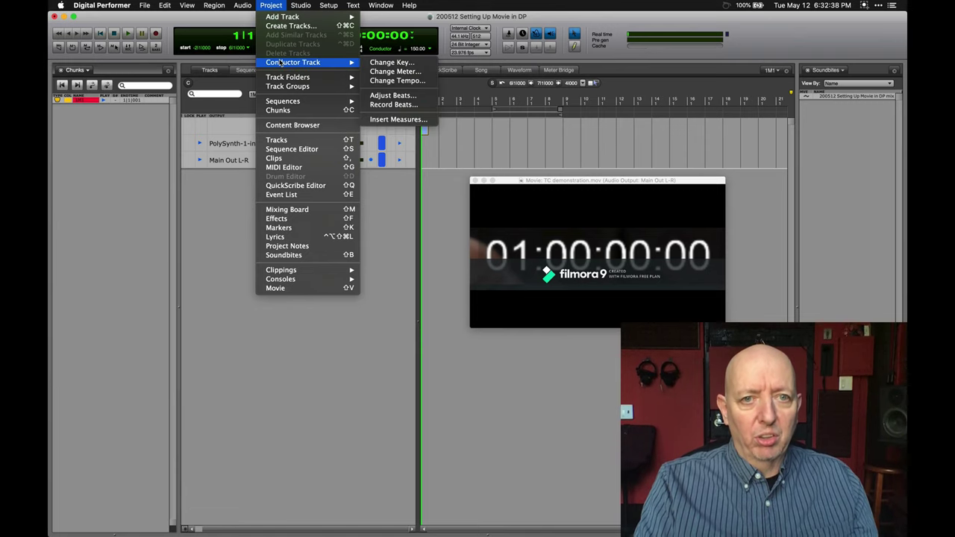
{"action": "left_click", "coordinate": [388, 120]}
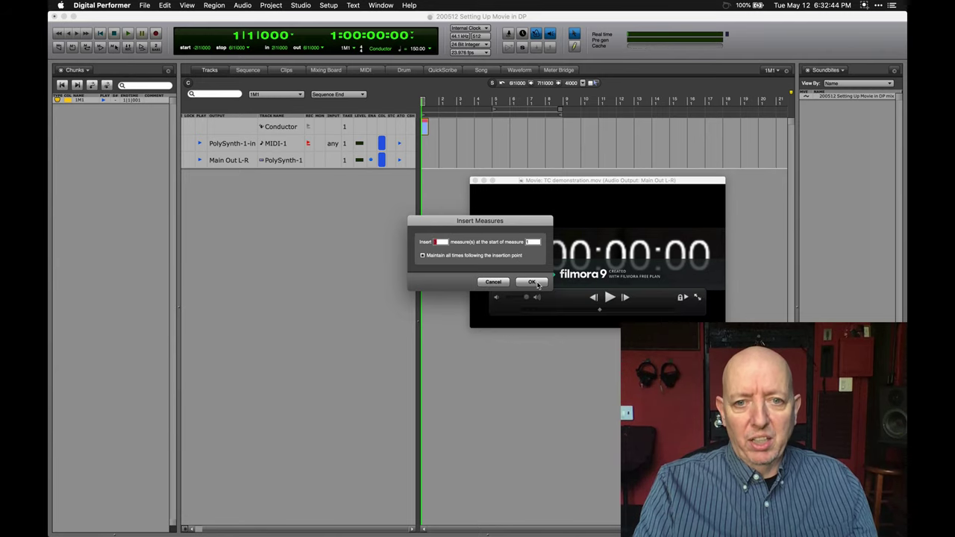
{"action": "left_click", "coordinate": [532, 282]}
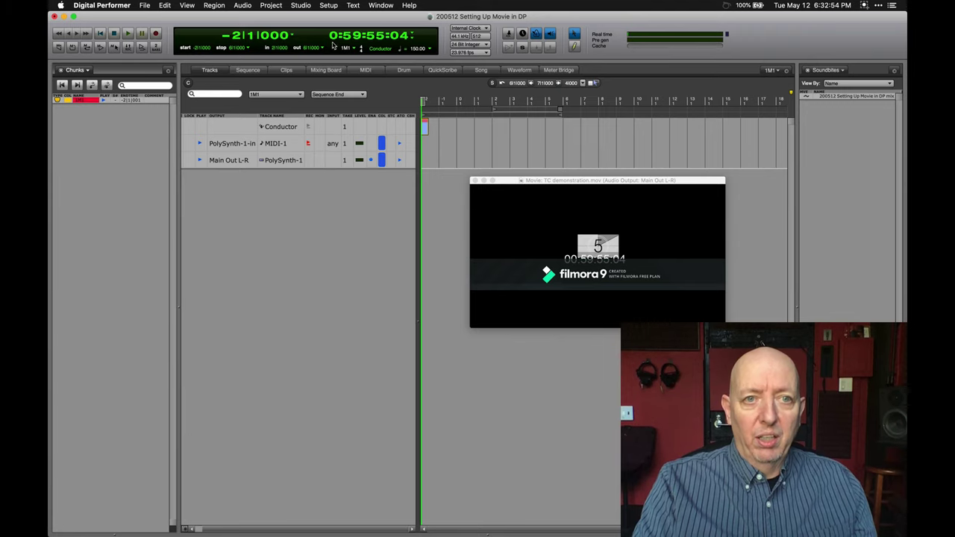
- Locate the playback position to measure 1
{"action": "left_click", "coordinate": [236, 37]}
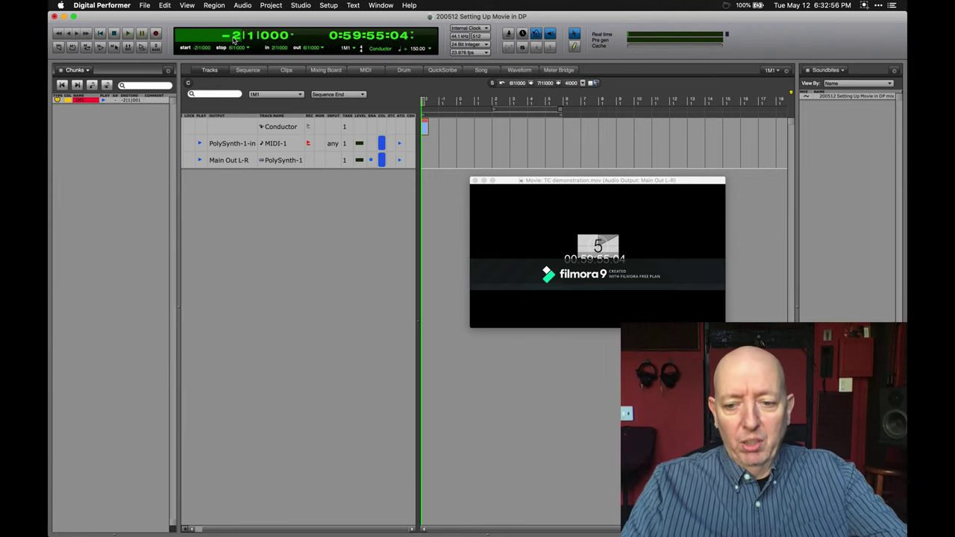
{"action": "type", "text": "1"}
{"action": "key", "text": "Return"}
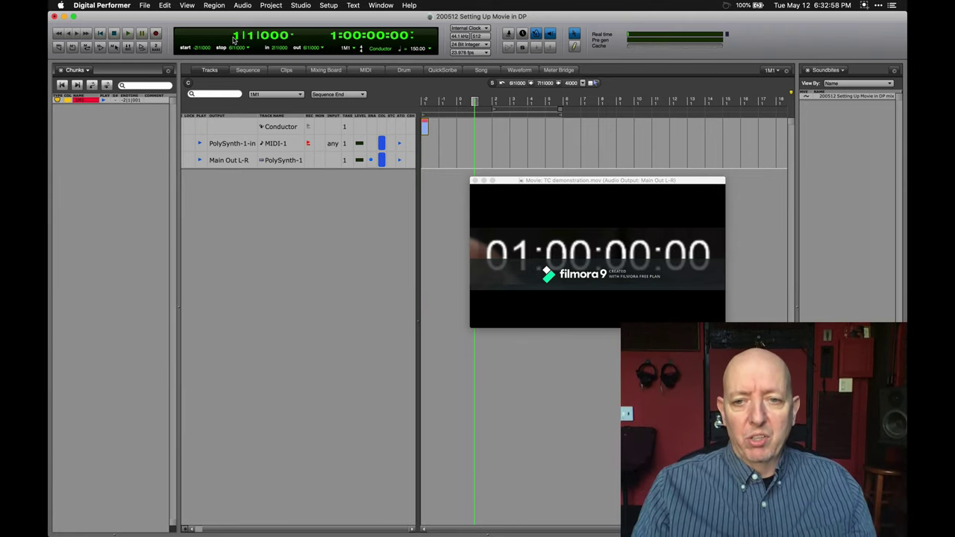
- Step the movie back and forth frame by frame before measure 1, comparing its burned-in timecode with the counter
{"action": "left_click", "coordinate": [585, 188]}
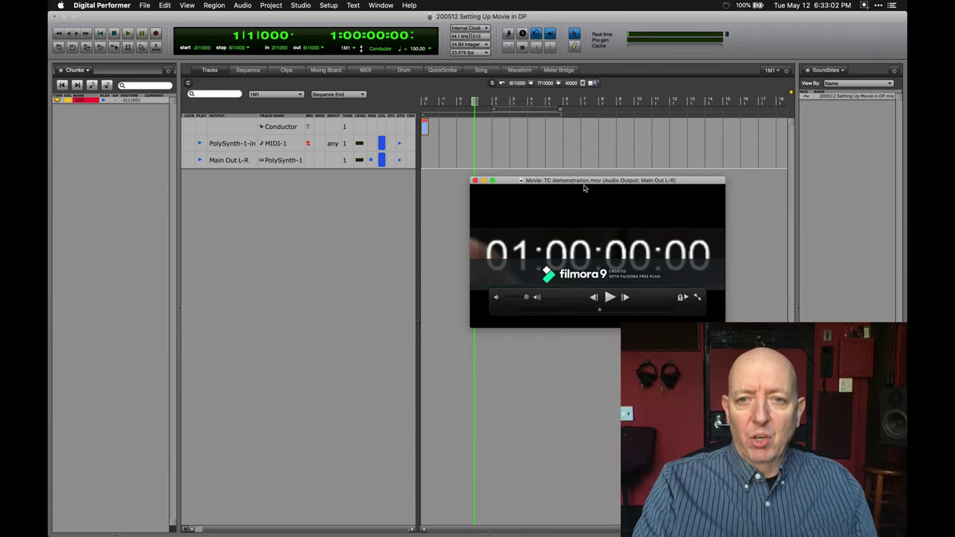
{"action": "key", "text": "Left"}
{"action": "key", "text": "Left"}
{"action": "key", "text": "Left"}
{"action": "key", "text": "Left"}
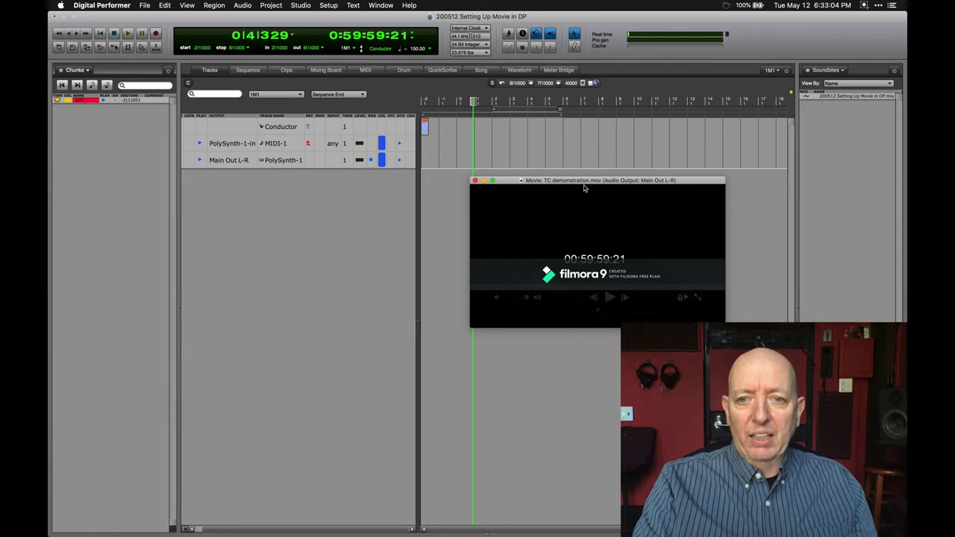
{"action": "key", "text": "Left"}
{"action": "key", "text": "Right"}
{"action": "key", "text": "Right"}
{"action": "key", "text": "Right"}
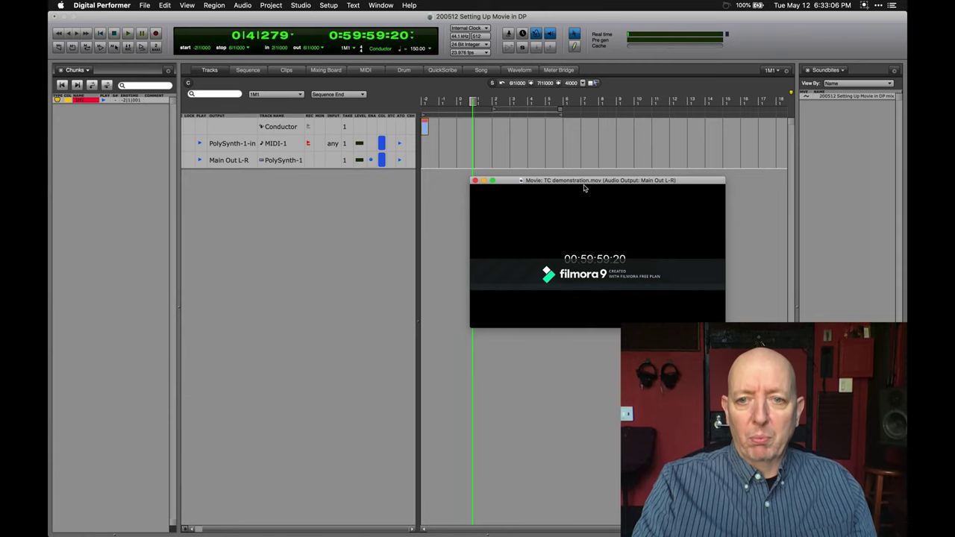
{"action": "key", "text": "Right"}
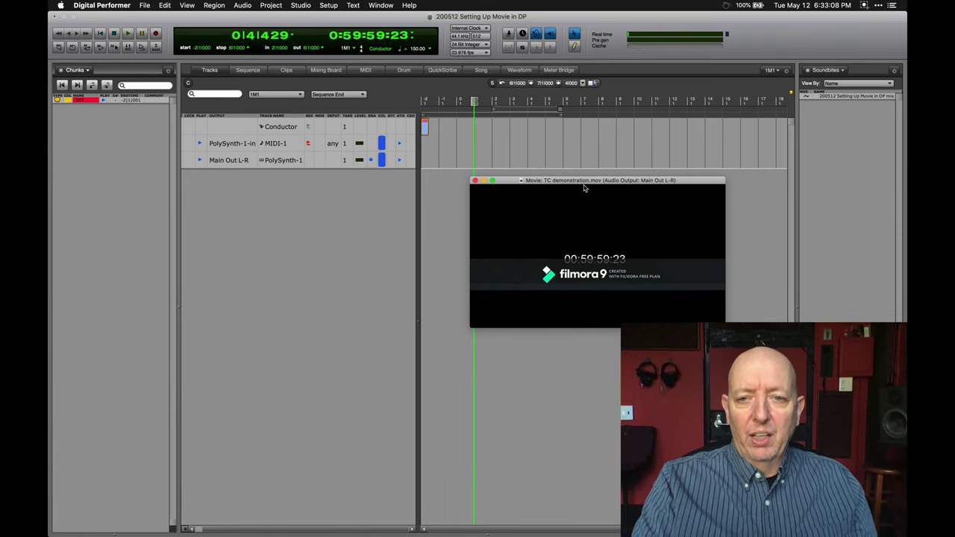
{"action": "key", "text": "Left"}
{"action": "key", "text": "Left"}
{"action": "key", "text": "Left"}
{"action": "key", "text": "Left"}
{"action": "key", "text": "Left"}
{"action": "key", "text": "Left"}
{"action": "key", "text": "Left"}
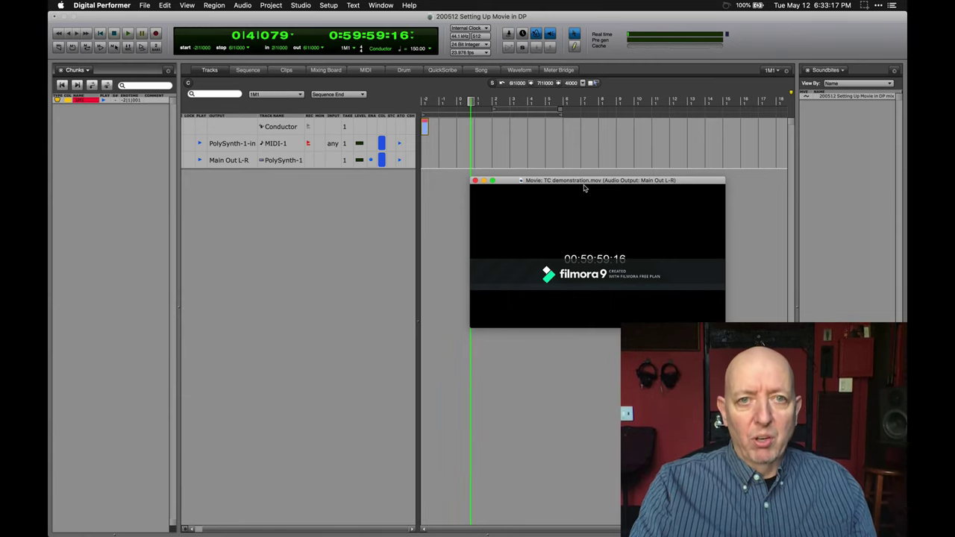
- Look at the counter's time format choices and step the movie further back by single frames to check its sync
{"action": "left_click", "coordinate": [413, 35]}
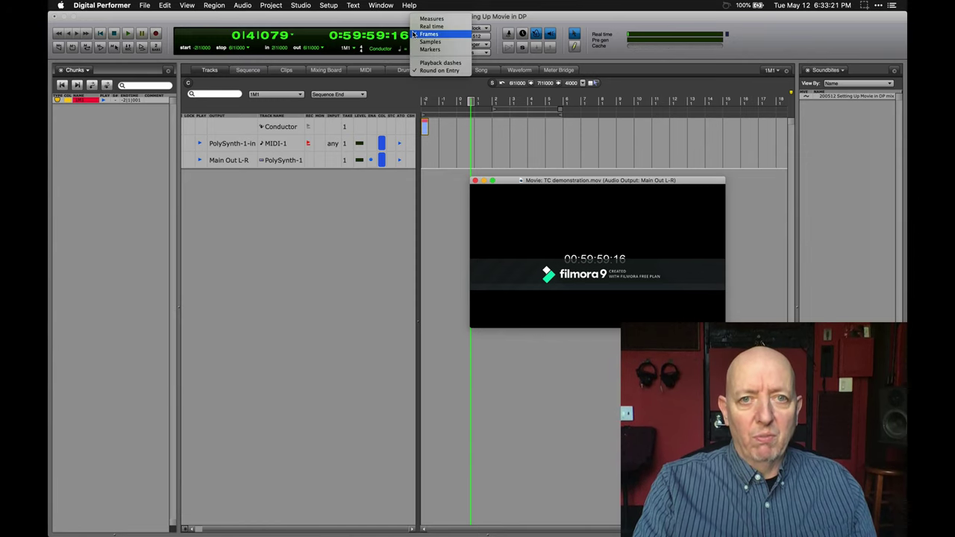
{"action": "left_click", "coordinate": [655, 239]}
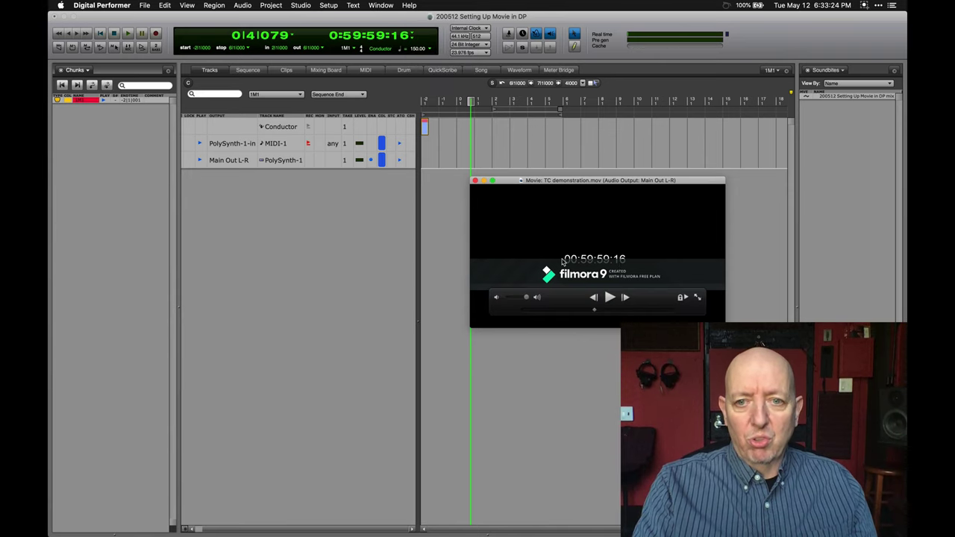
{"action": "key", "text": "Left"}
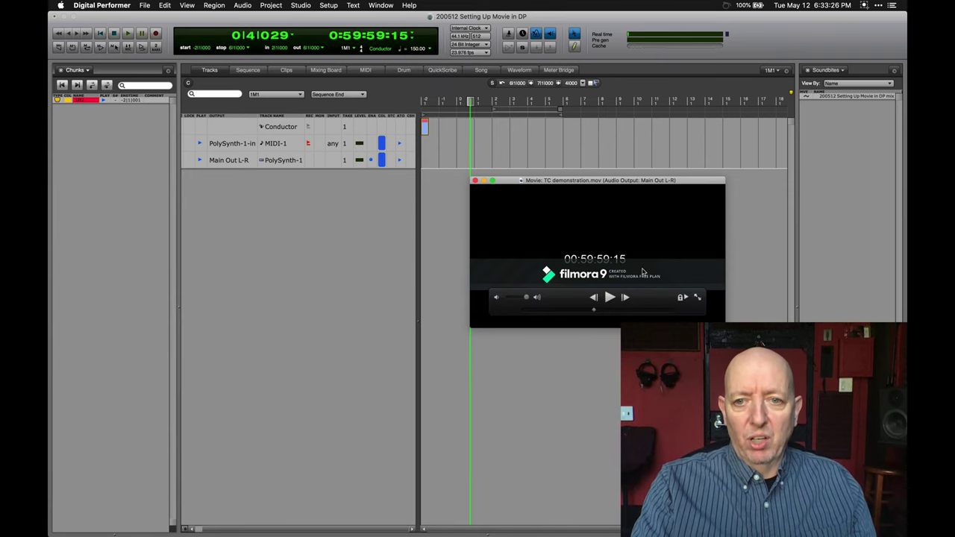
{"action": "key", "text": "Left"}
{"action": "key", "text": "Left"}
{"action": "key", "text": "Left"}
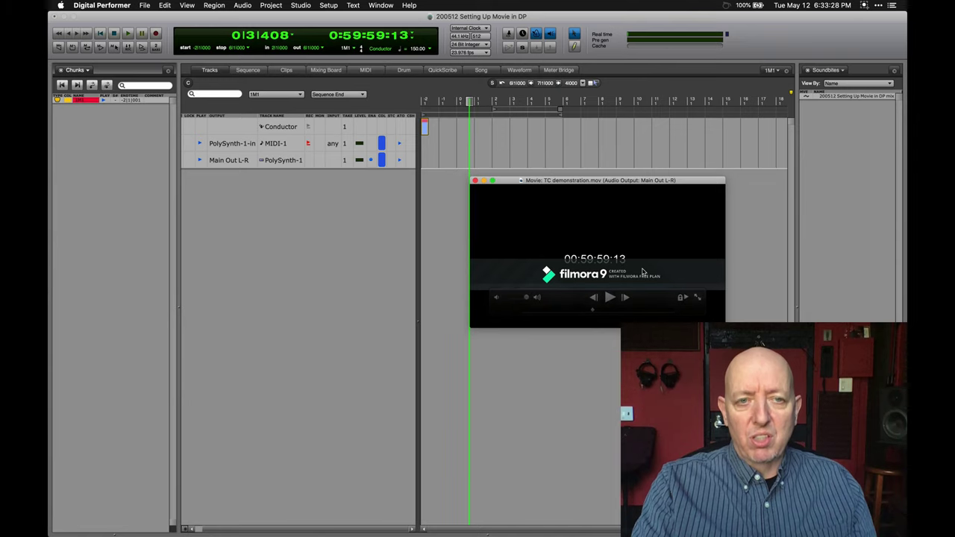
{"action": "key", "text": "Left"}
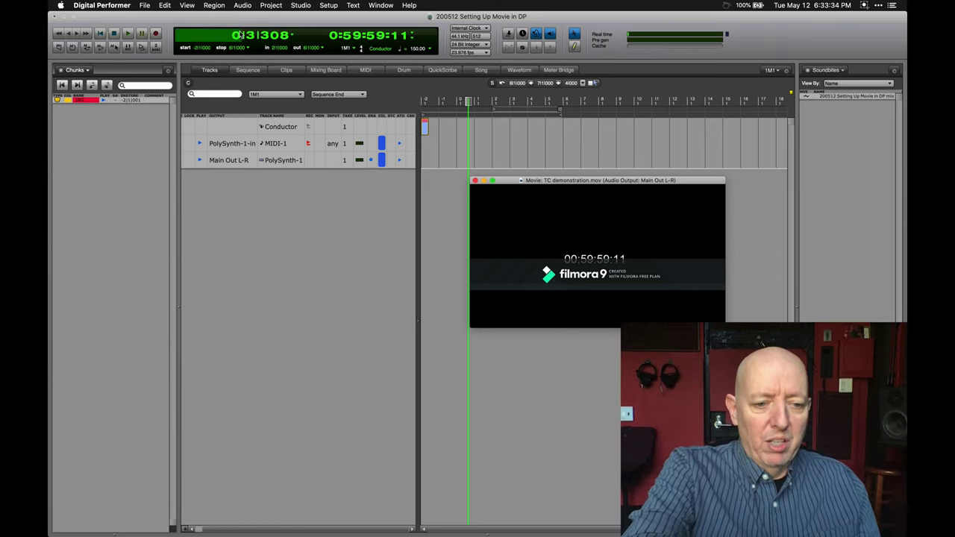
- Return the playback position to measure 1 and view the secondary counter in real time and in frames again
{"action": "key", "text": "Return"}
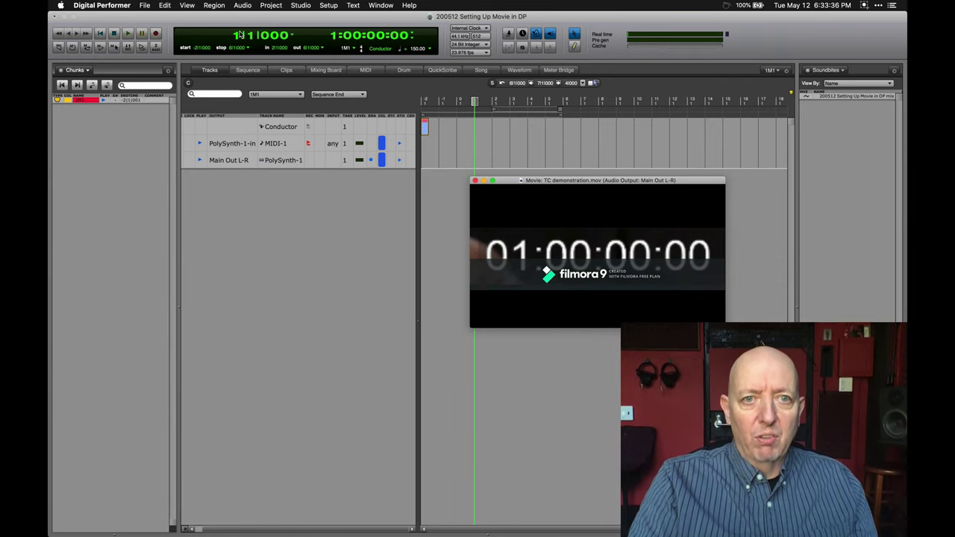
{"action": "left_click", "coordinate": [413, 36]}
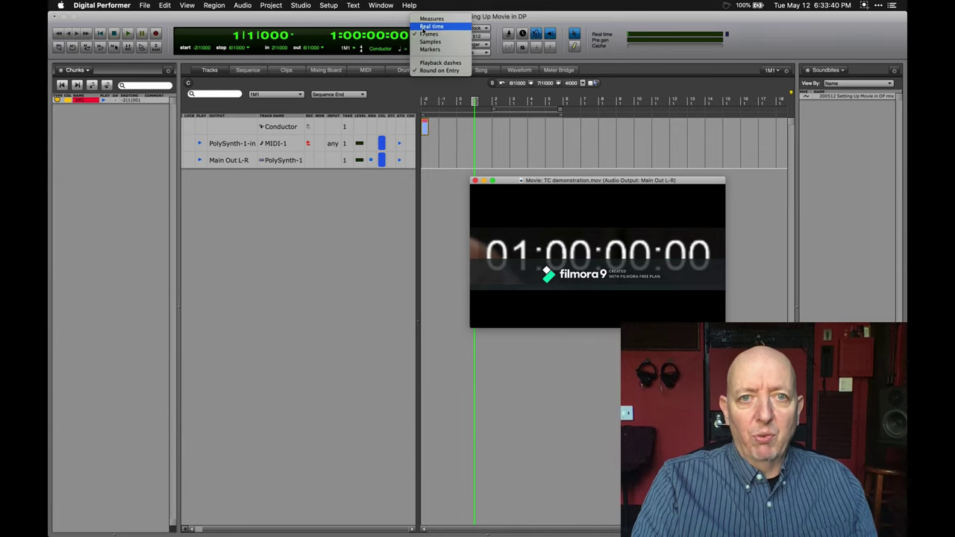
{"action": "left_click", "coordinate": [423, 28]}
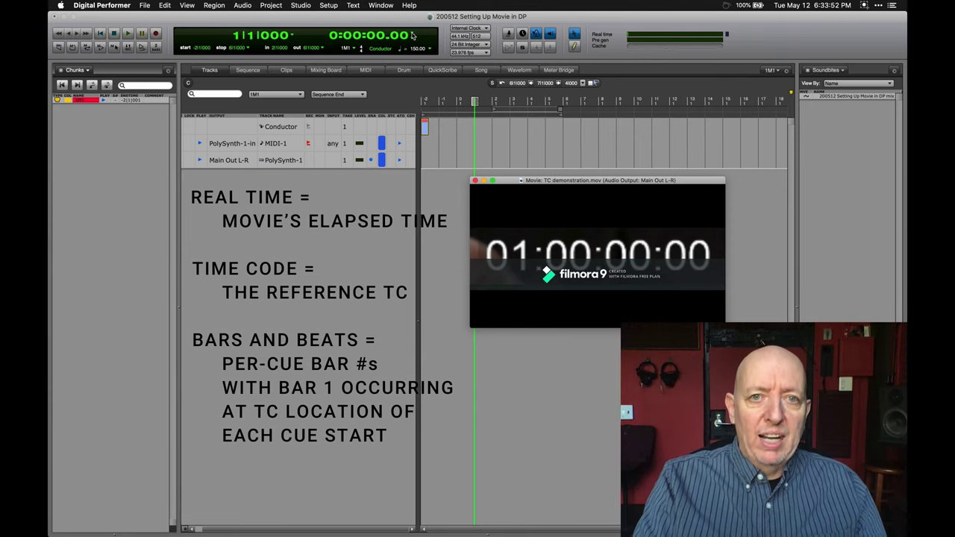
{"action": "left_click", "coordinate": [412, 36]}
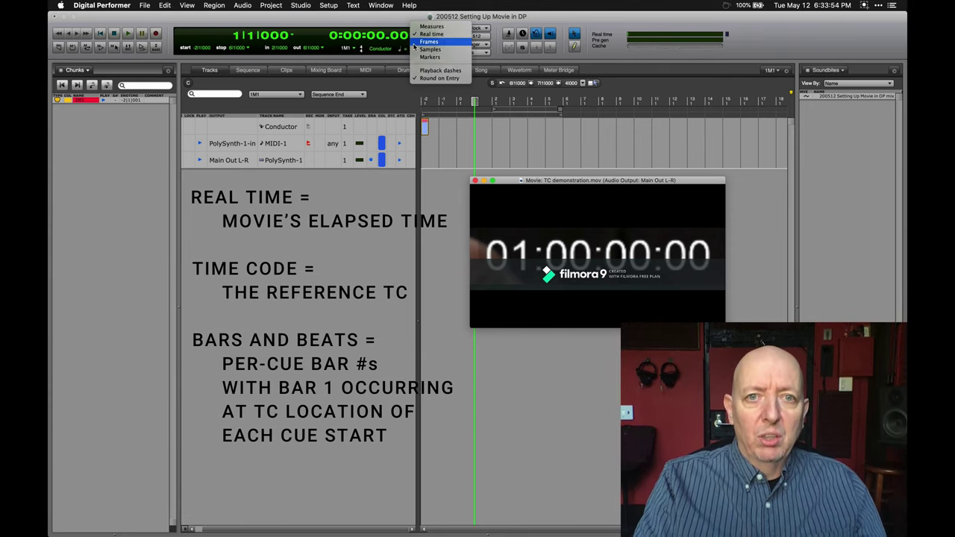
{"action": "left_click", "coordinate": [418, 42]}
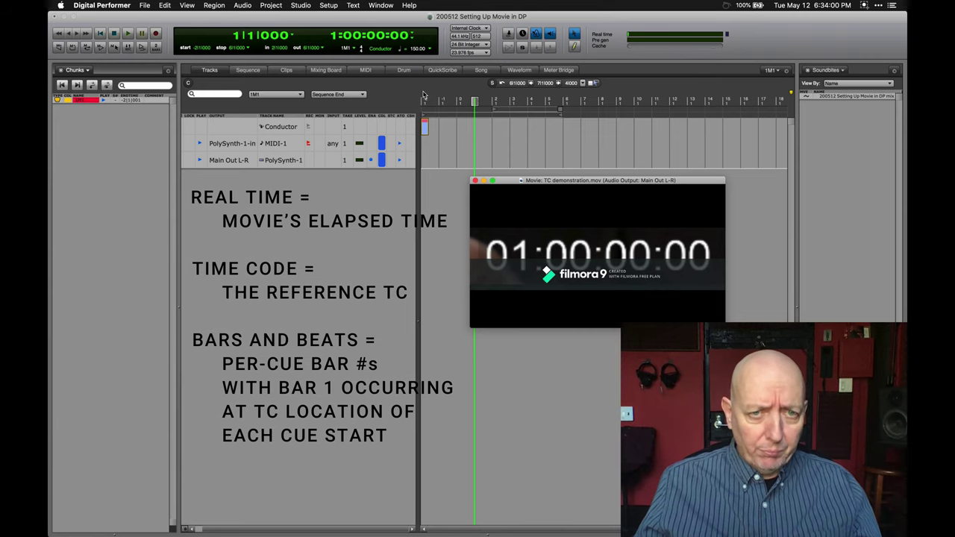
- Scrub the playback position through the preroll measures and move it to measure 18 to inspect the elapsed time
{"action": "left_click", "coordinate": [464, 102]}
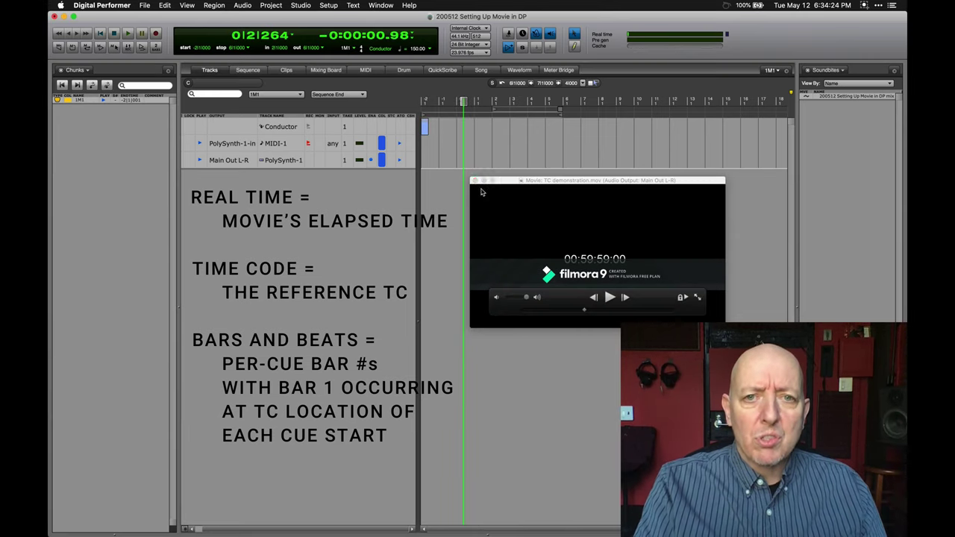
{"action": "left_click_drag", "start_coordinate": [464, 102], "coordinate": [439, 102]}
{"action": "key", "text": "End"}
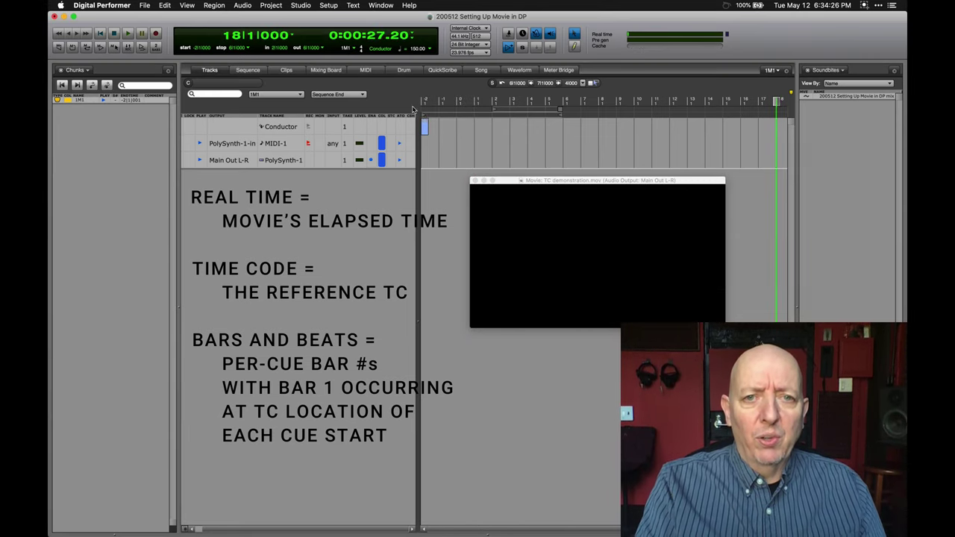
- Move the conductor track's tempo event to measure 1 and snip measures -2 through 0 from all tracks
{"action": "key", "text": "Home"}
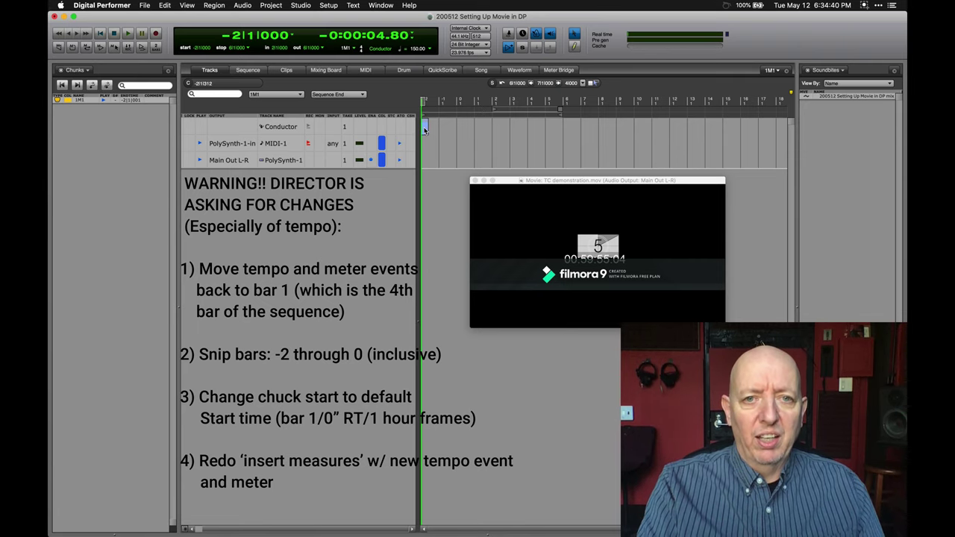
{"action": "mouse_move", "coordinate": [425, 129]}
{"action": "left_mouse_down"}
{"action": "mouse_move", "coordinate": [480, 130]}
{"action": "mouse_move", "coordinate": [423, 101]}
{"action": "left_mouse_up"}
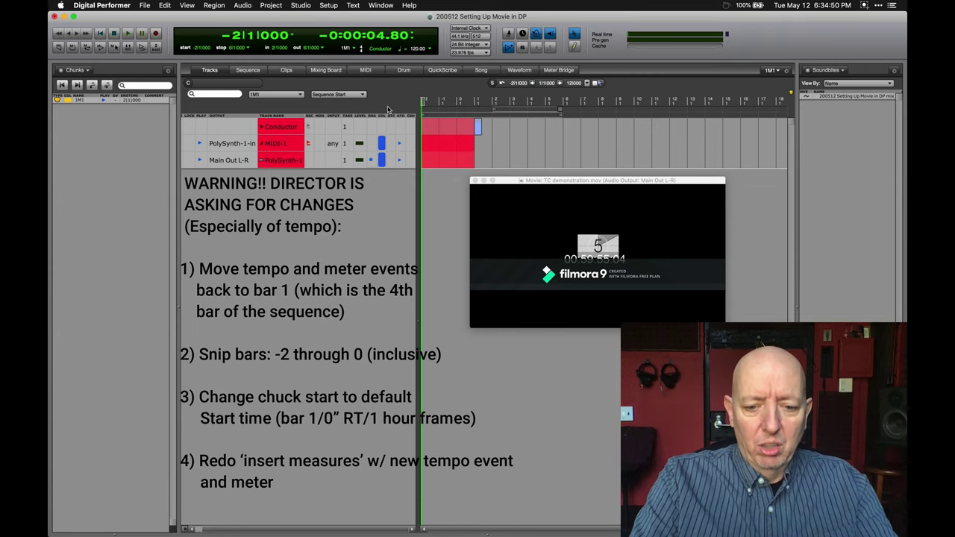
{"action": "key", "text": "super+b"}
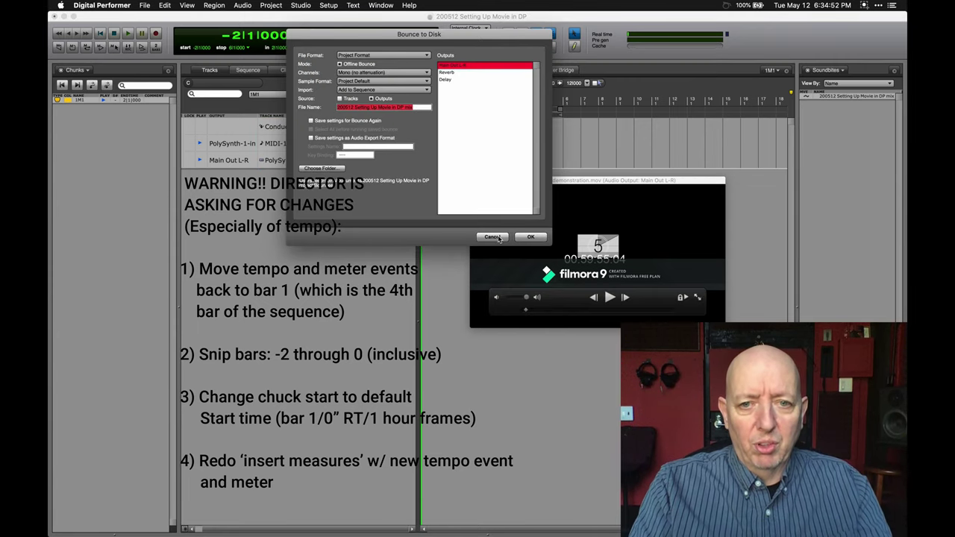
{"action": "left_click", "coordinate": [493, 237]}
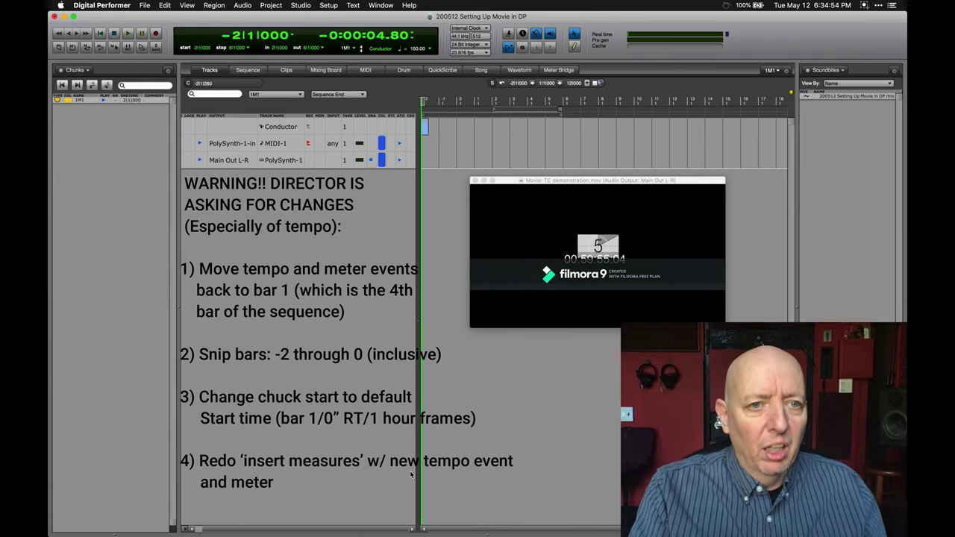
- Set the start of chunk 1M1 to measure 1, real time 0:00:00.00 and frame time 1:00:00:00
{"action": "right_click", "coordinate": [89, 100]}
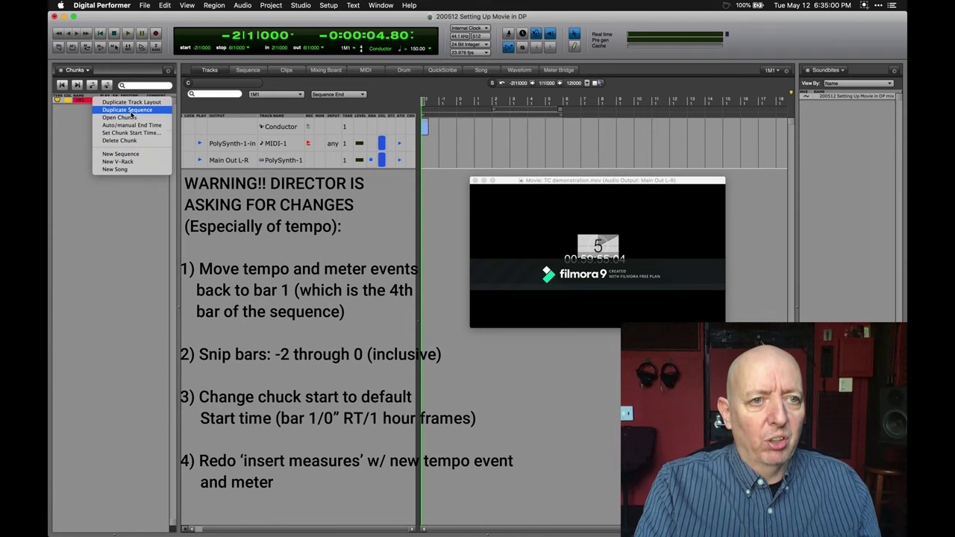
{"action": "left_click", "coordinate": [130, 133]}
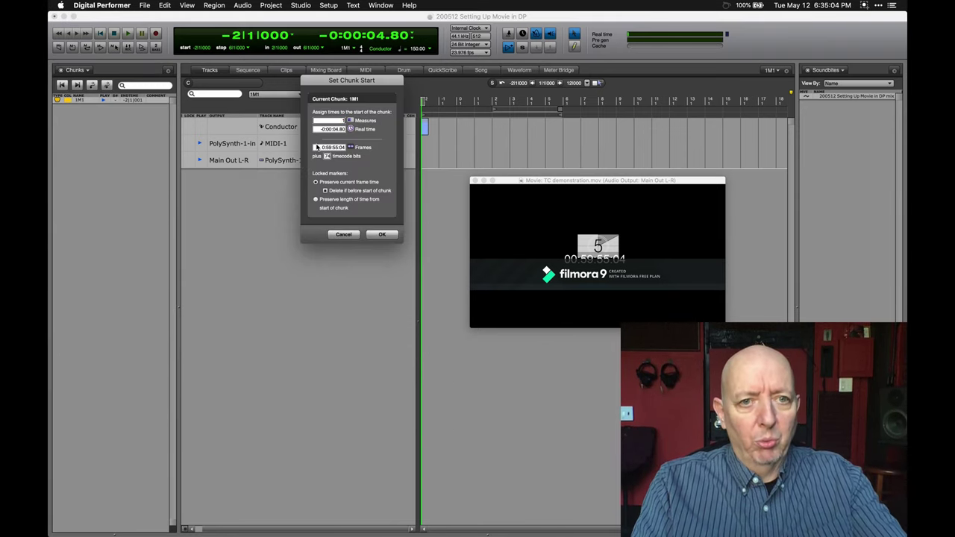
{"action": "type", "text": "0000000"}
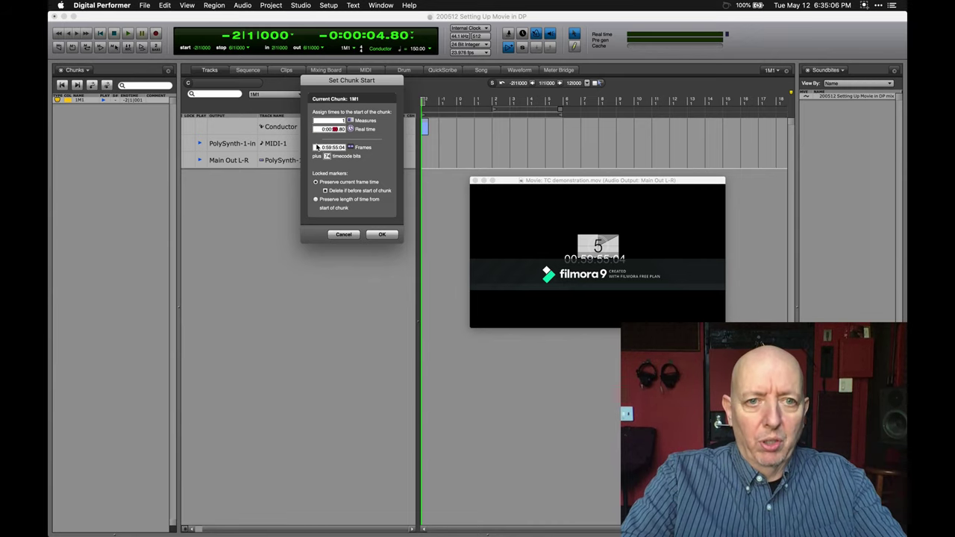
{"action": "key", "text": "Tab"}
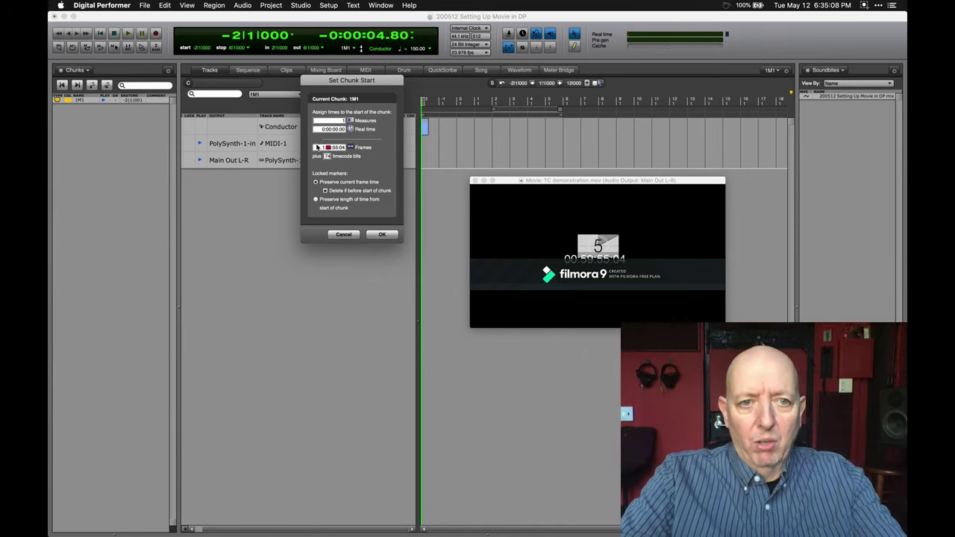
{"action": "type", "text": "01000000"}
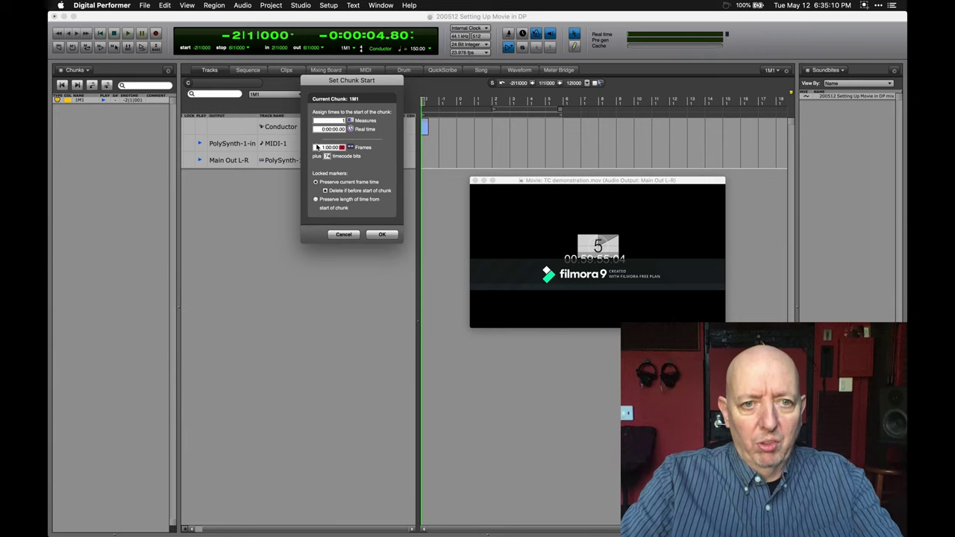
{"action": "key", "text": "Tab"}
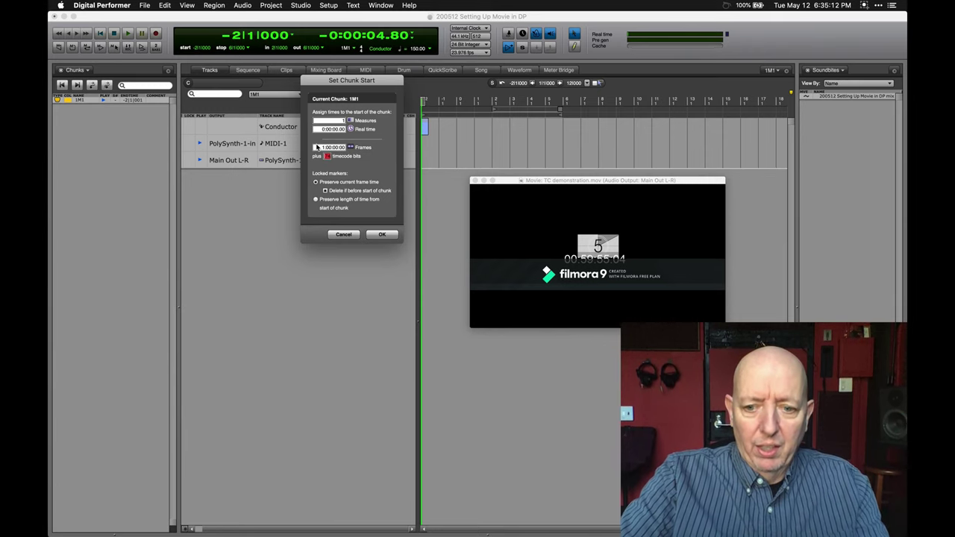
{"action": "key", "text": "Return"}
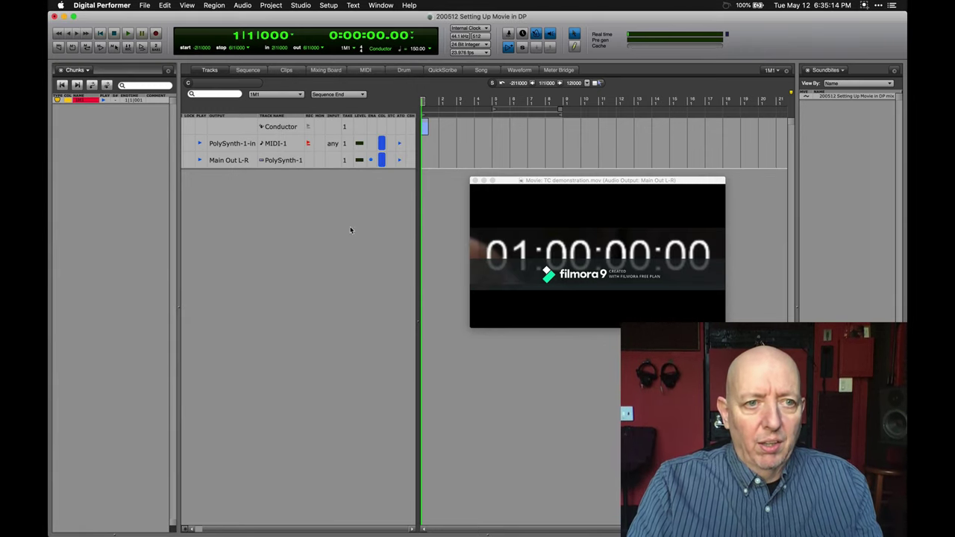
- Show the Conductor track in the Event List and set its tempo event at measure 1 to 160
{"action": "left_click", "coordinate": [87, 71]}
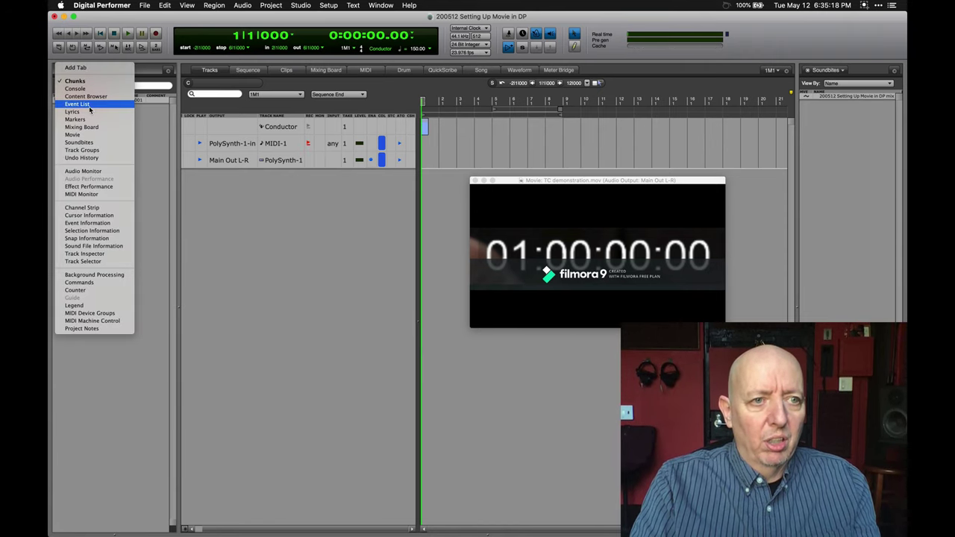
{"action": "left_click", "coordinate": [89, 107]}
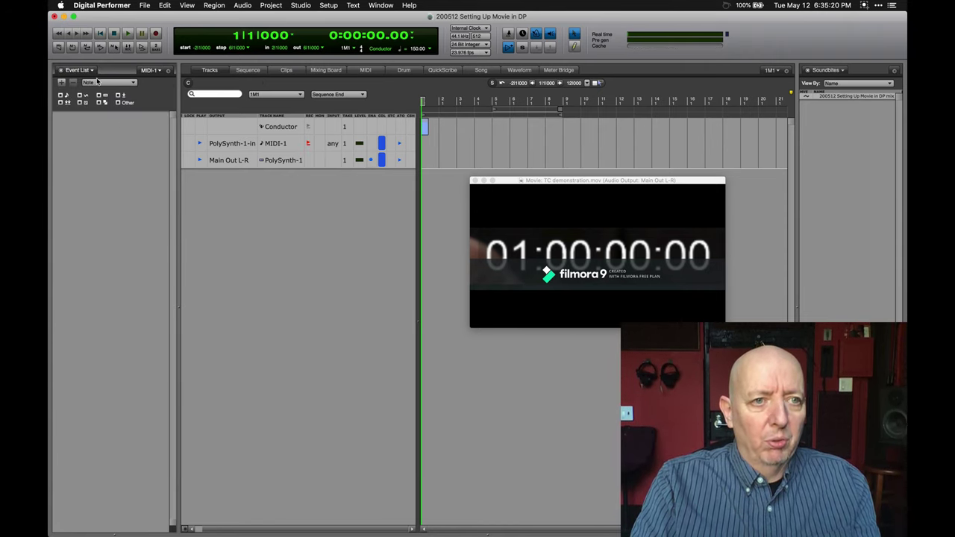
{"action": "left_click", "coordinate": [148, 71]}
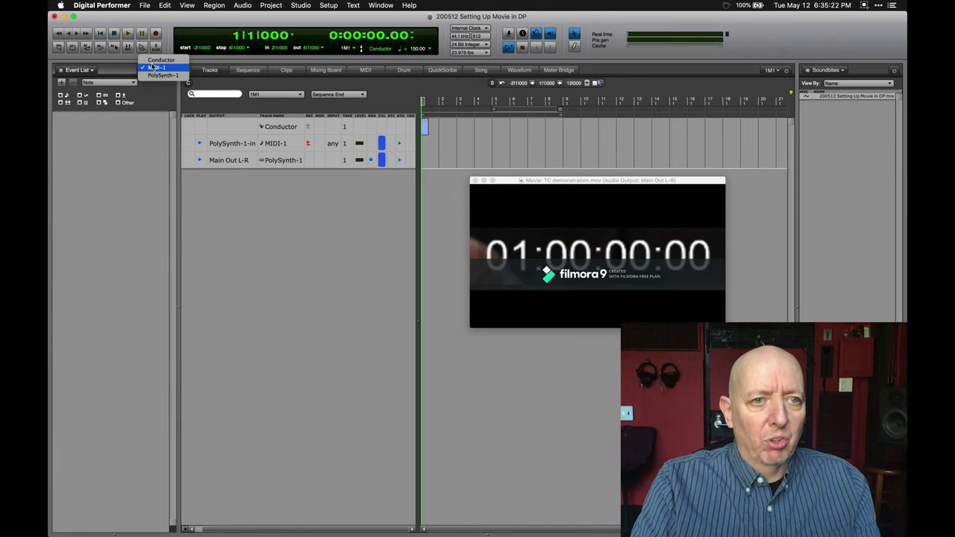
{"action": "left_click", "coordinate": [155, 60]}
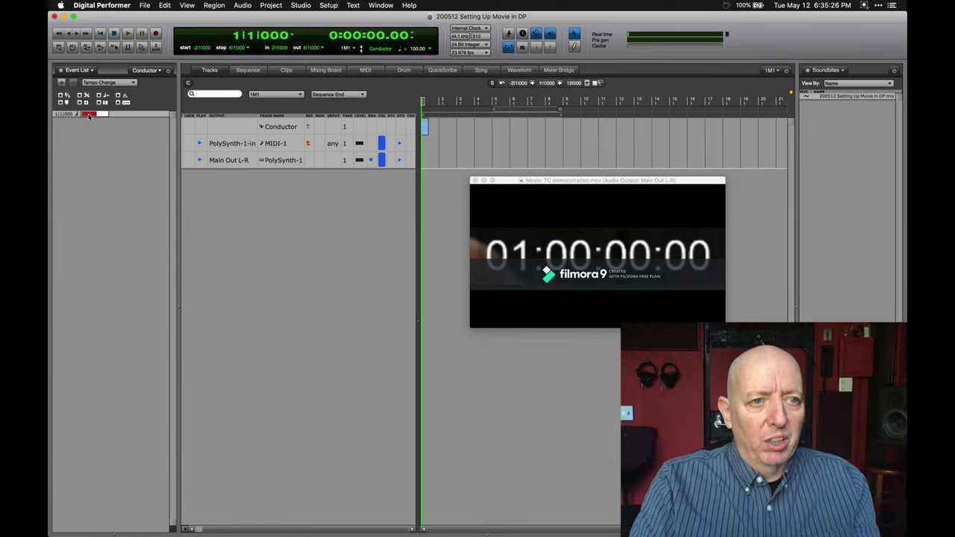
{"action": "type", "text": "1"}
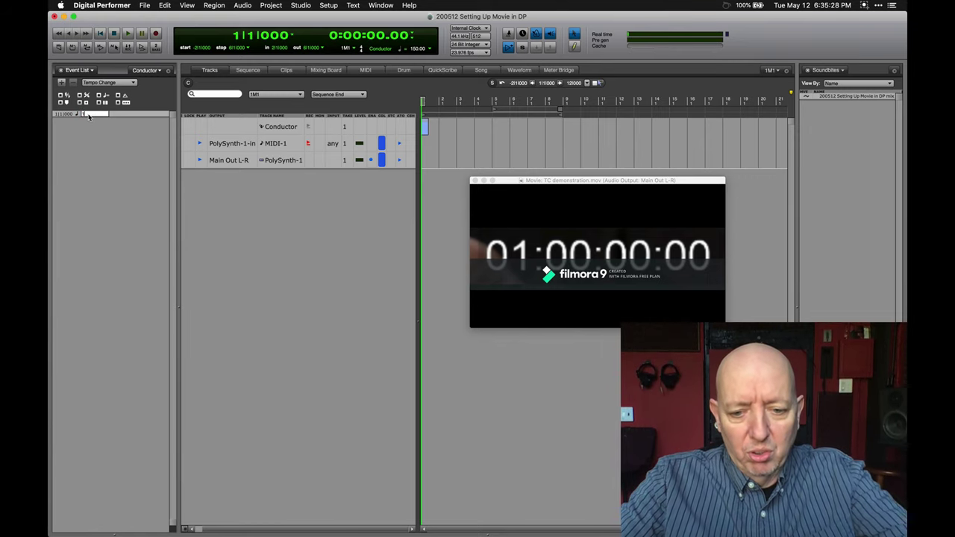
{"action": "type", "text": "60"}
{"action": "key", "text": "Return"}
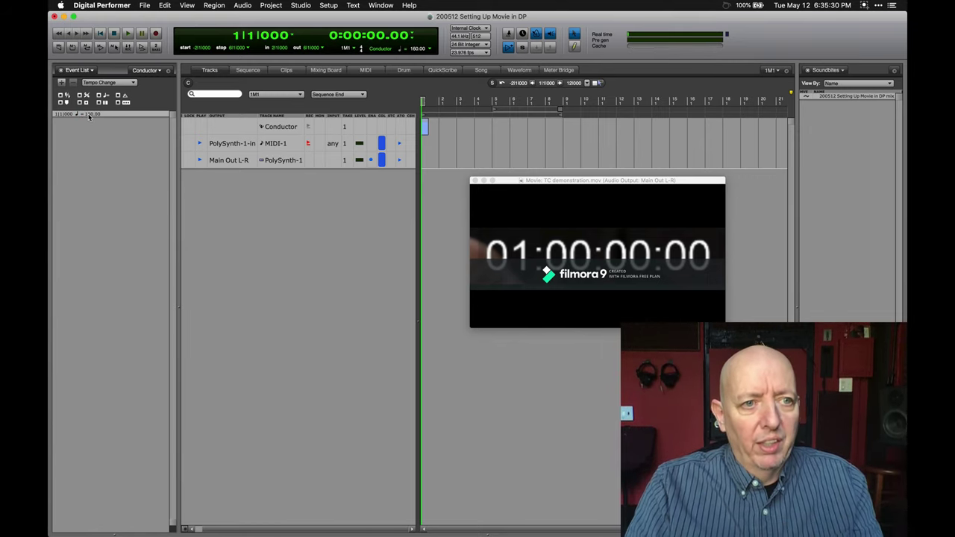
- Insert three measures at the start of measure 1, maintaining all times following the insertion point
{"action": "left_click", "coordinate": [303, 6]}
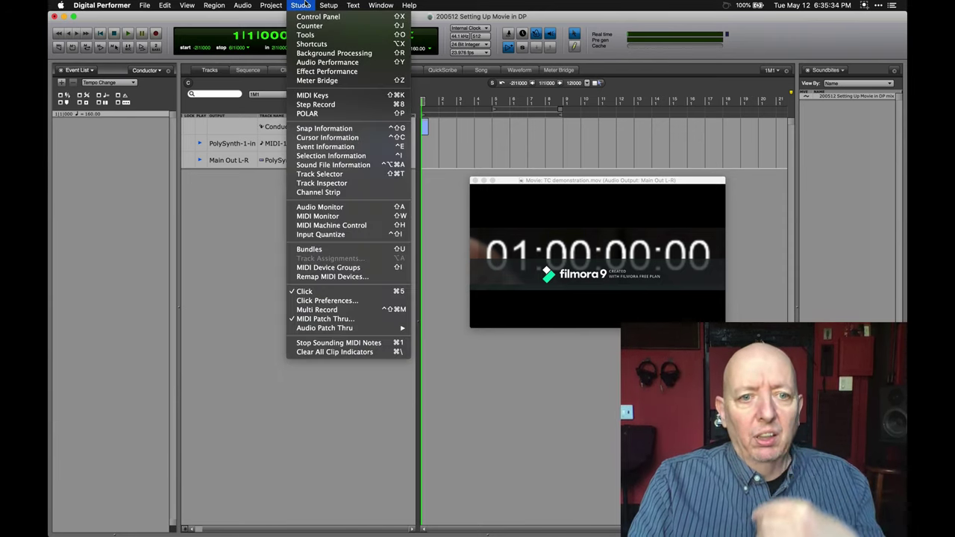
{"action": "left_click", "coordinate": [490, 236]}
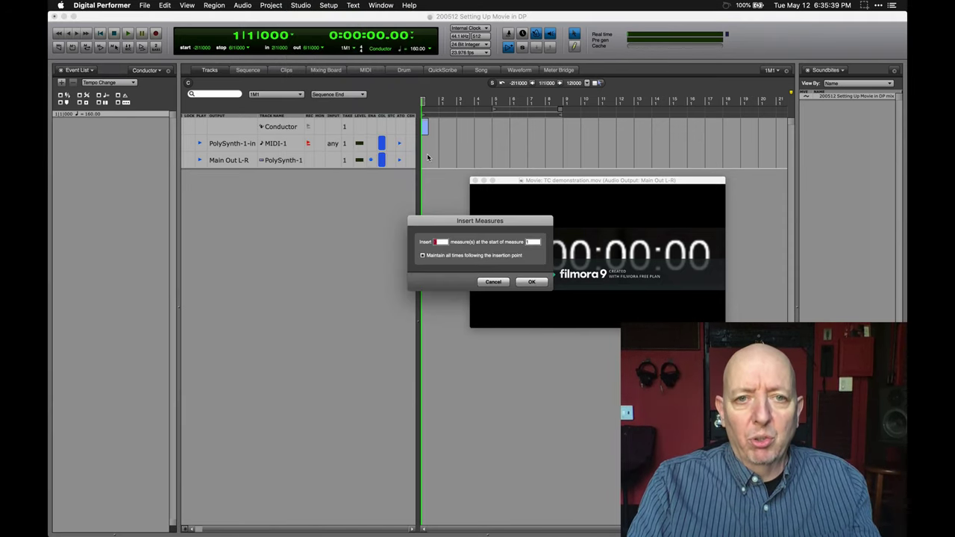
{"action": "left_click", "coordinate": [532, 281]}
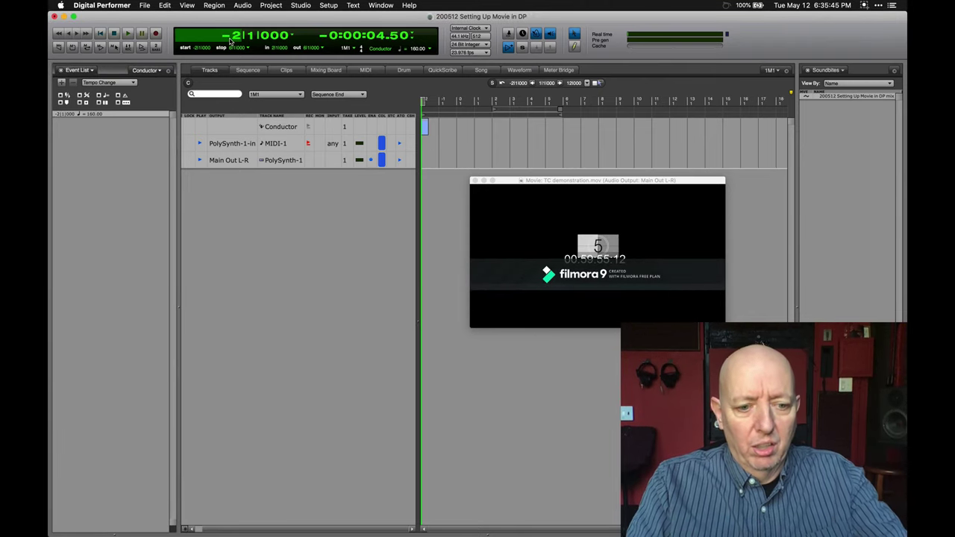
{"action": "key", "text": "Return"}
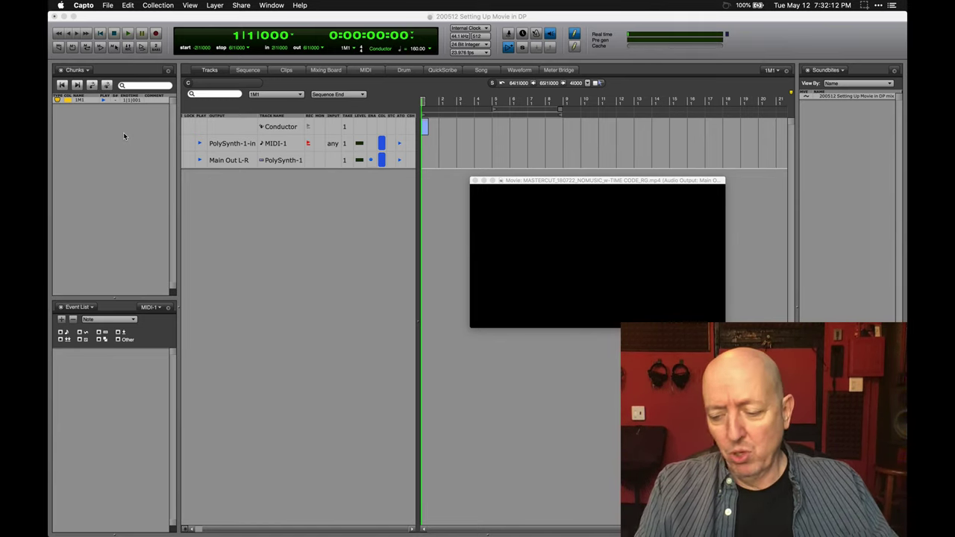
- Add two new sequences to the chunks list and name them 1M2 and 1M3
{"action": "left_click", "coordinate": [123, 132]}
{"action": "double_click", "coordinate": [88, 108]}
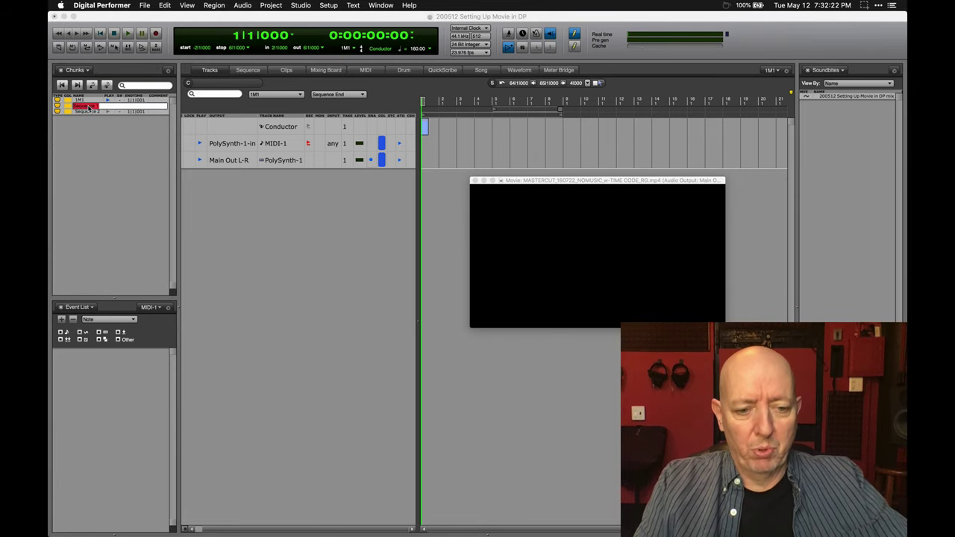
{"action": "key", "text": "BackSpace"}
{"action": "type", "text": "1"}
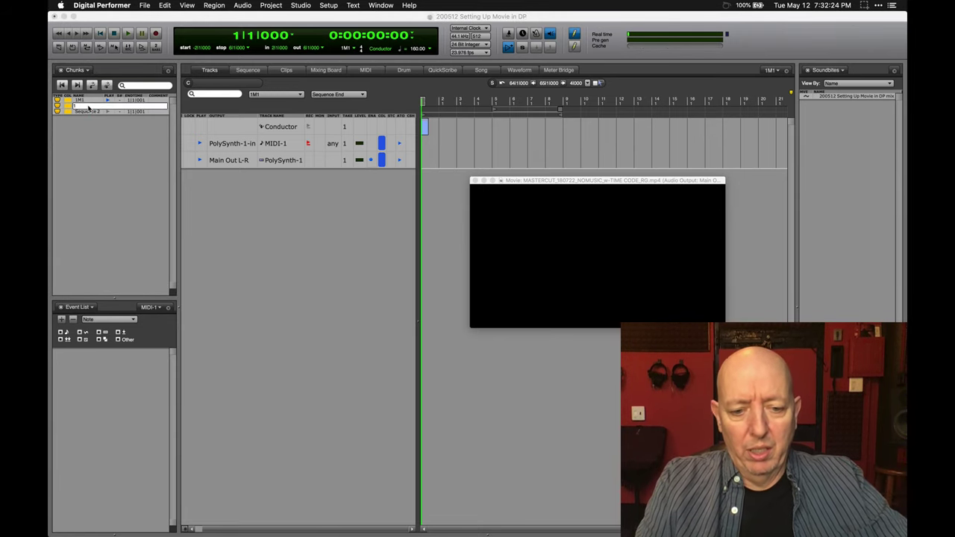
{"action": "type", "text": "M2"}
{"action": "key", "text": "Return"}
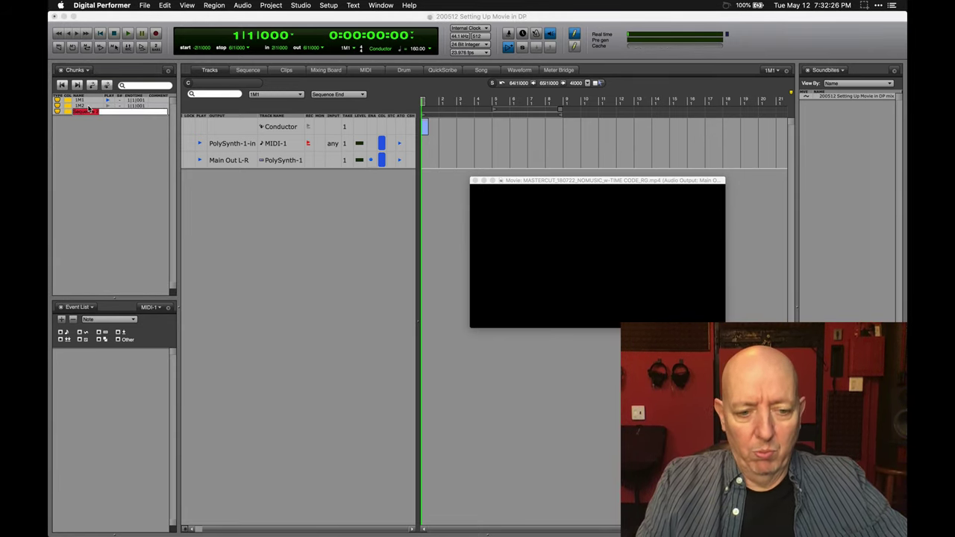
{"action": "type", "text": "1M3"}
{"action": "key", "text": "Return"}
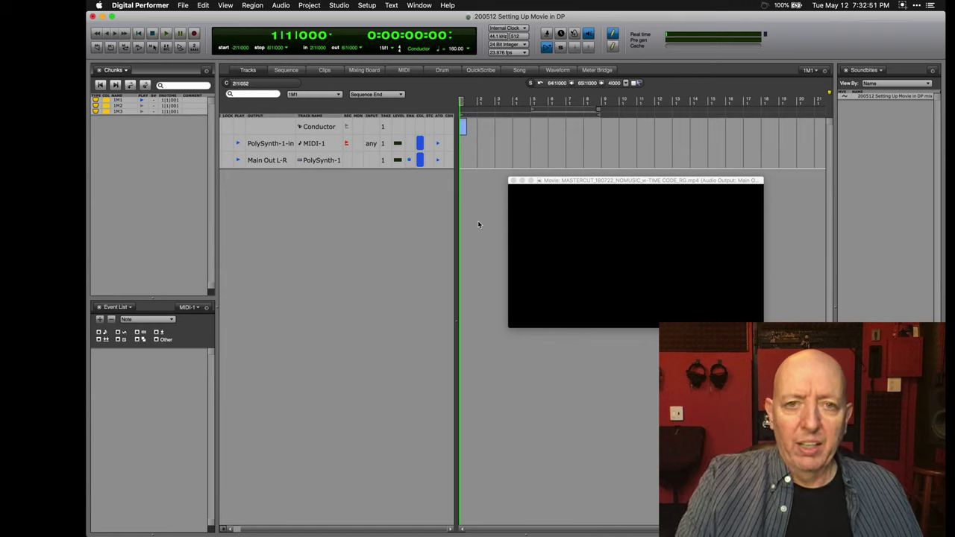
- Play the start of 1M1 briefly, stop, and rewind the MASTERCUT movie to its first frame to check its timecode
{"action": "key", "text": "space"}
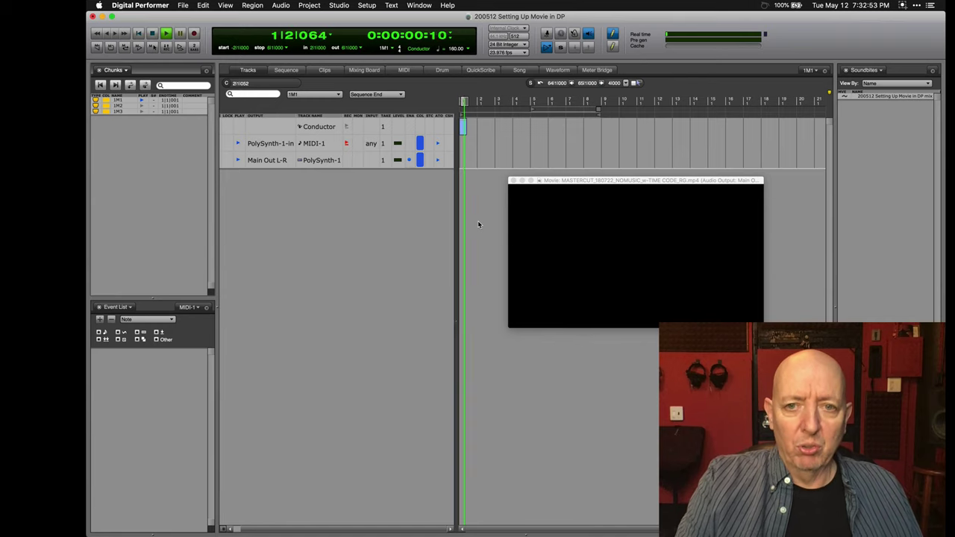
{"action": "key", "text": "space"}
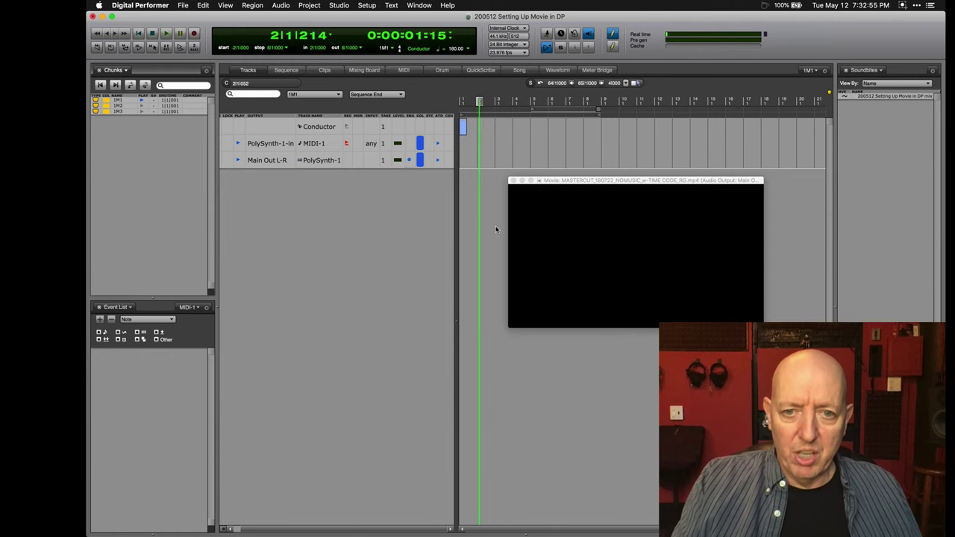
{"action": "mouse_move", "coordinate": [603, 317]}
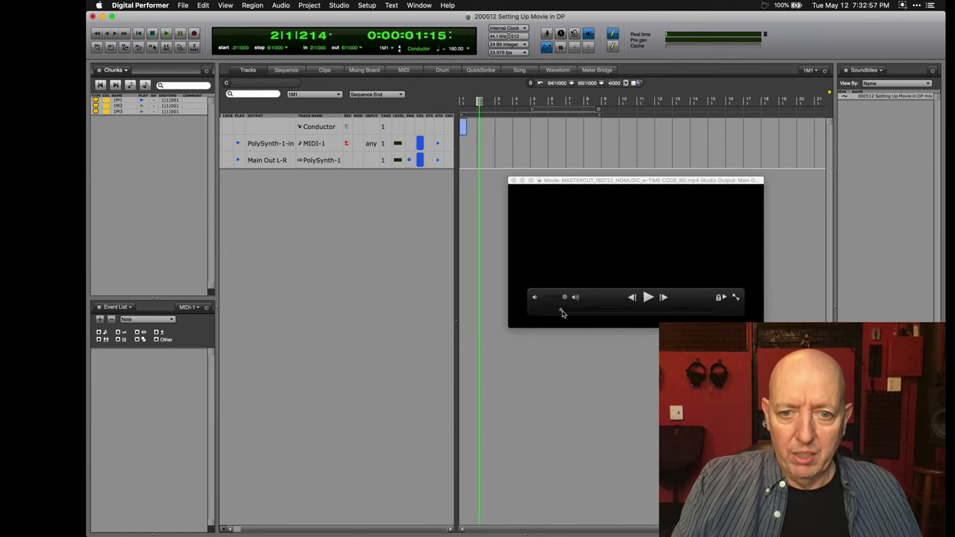
{"action": "left_click_drag", "start_coordinate": [560, 312], "coordinate": [531, 312]}
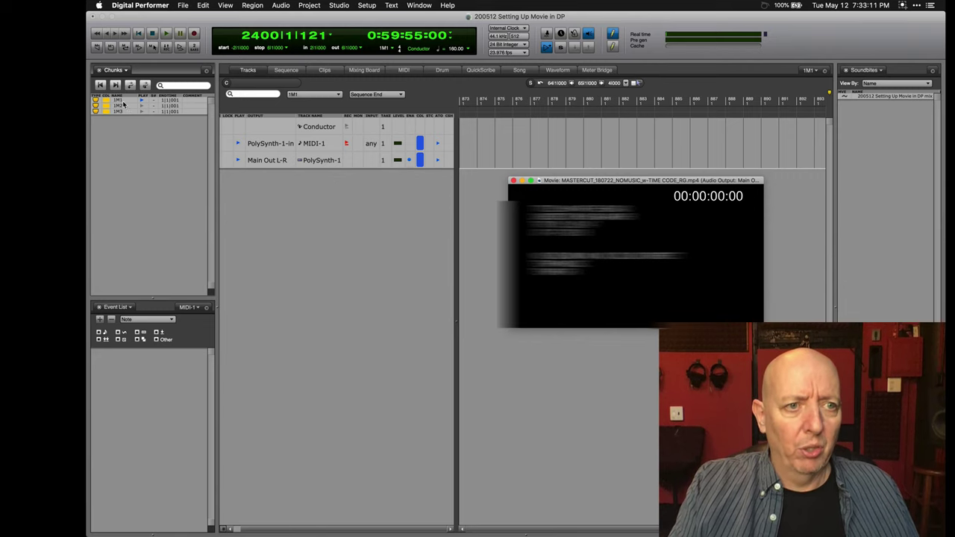
{"action": "left_click", "coordinate": [123, 101]}
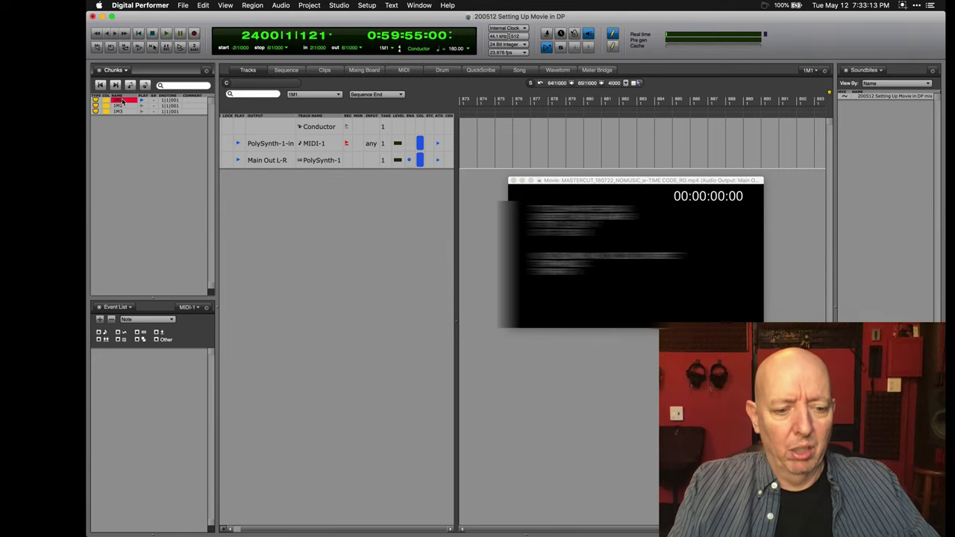
{"action": "right_click", "coordinate": [123, 101]}
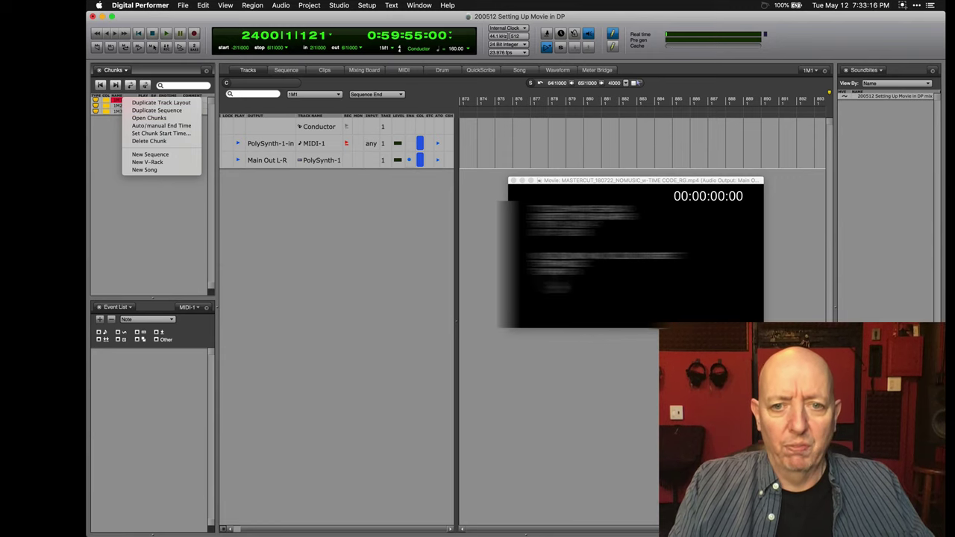
{"action": "key", "text": "Escape"}
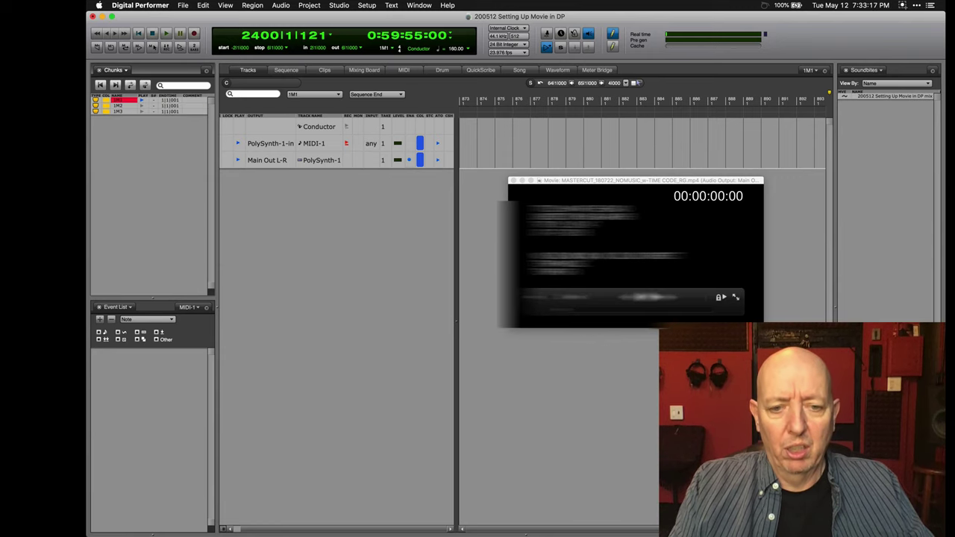
- Set the start time of the MASTERCUT movie to 0:00:00:00
{"action": "right_click", "coordinate": [585, 331]}
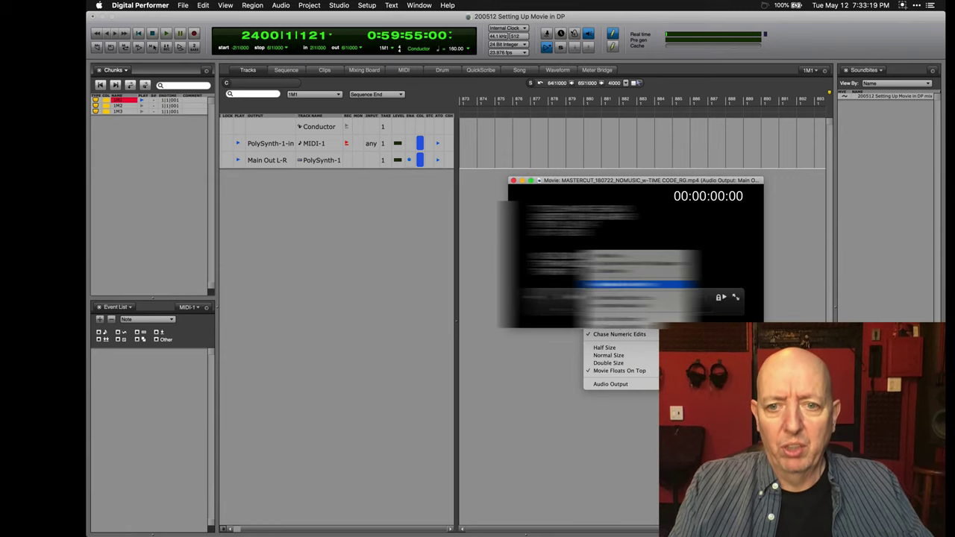
{"action": "left_click", "coordinate": [635, 297]}
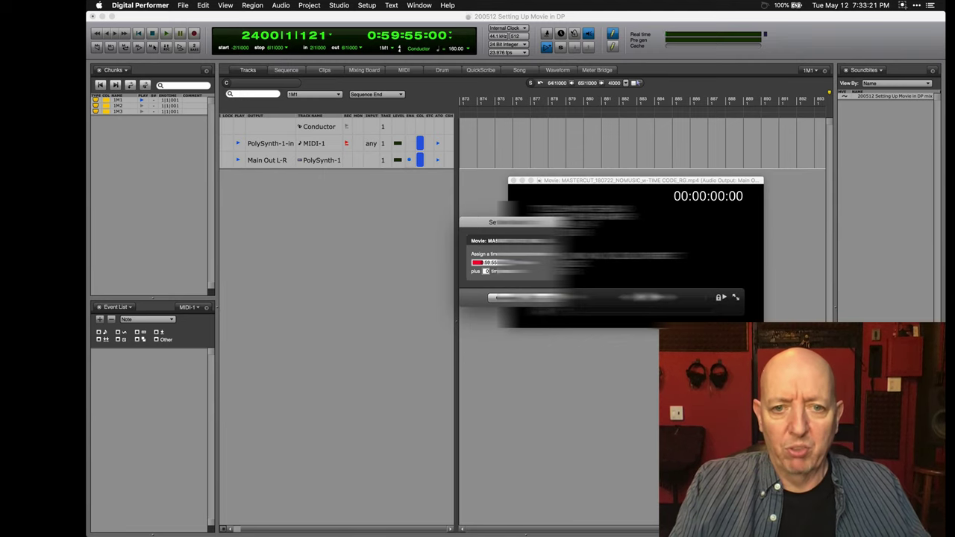
{"action": "type", "text": "0"}
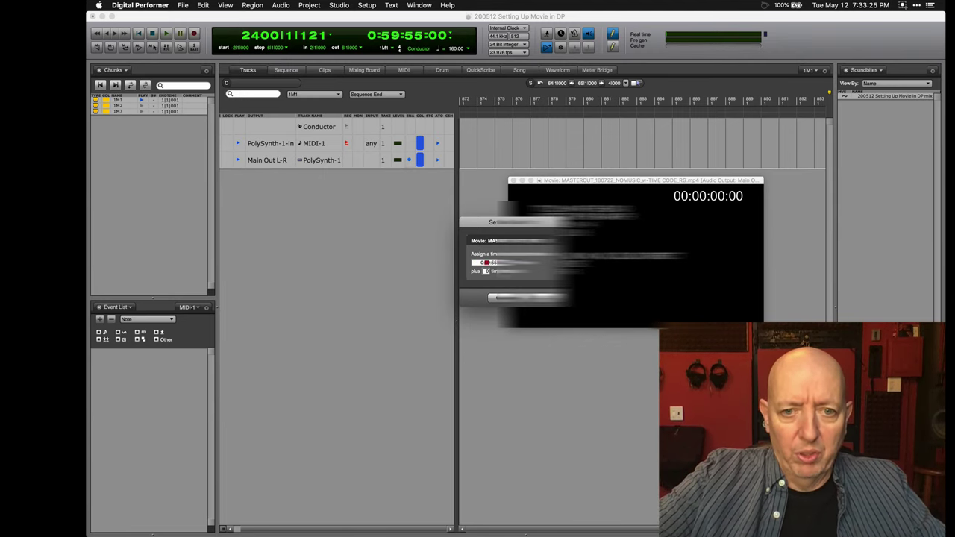
{"action": "type", "text": "000000"}
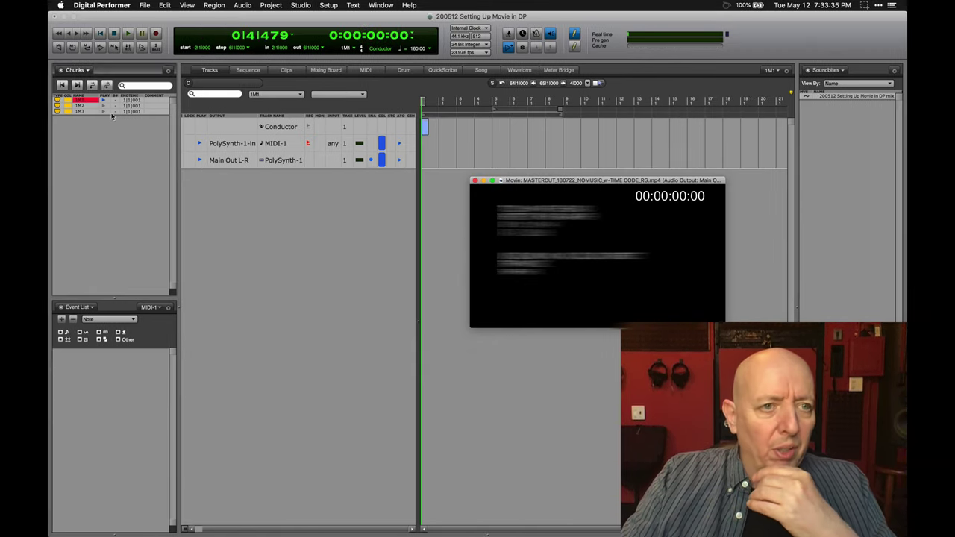
- Set the chunk start time of 1M1 to frame time 0:00:07:08
{"action": "right_click", "coordinate": [88, 99]}
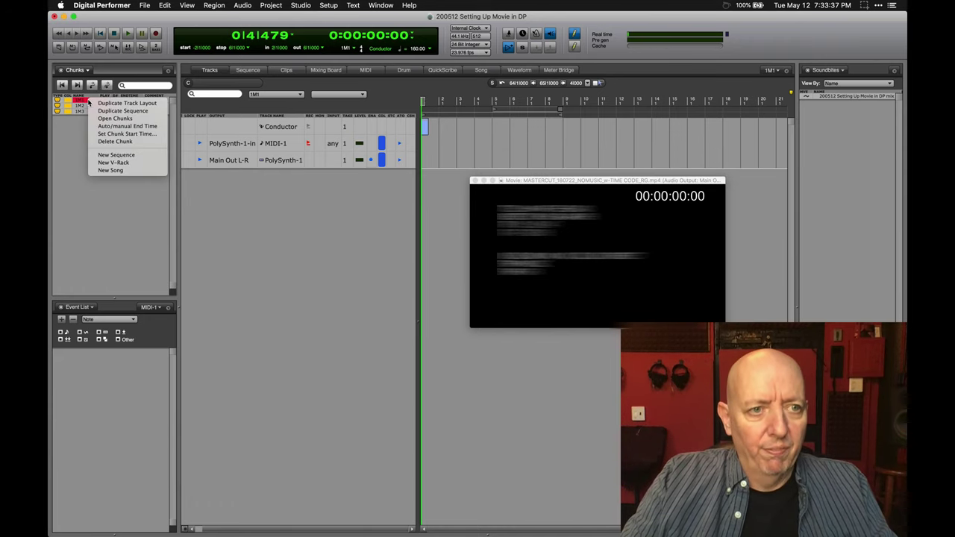
{"action": "left_click", "coordinate": [106, 134]}
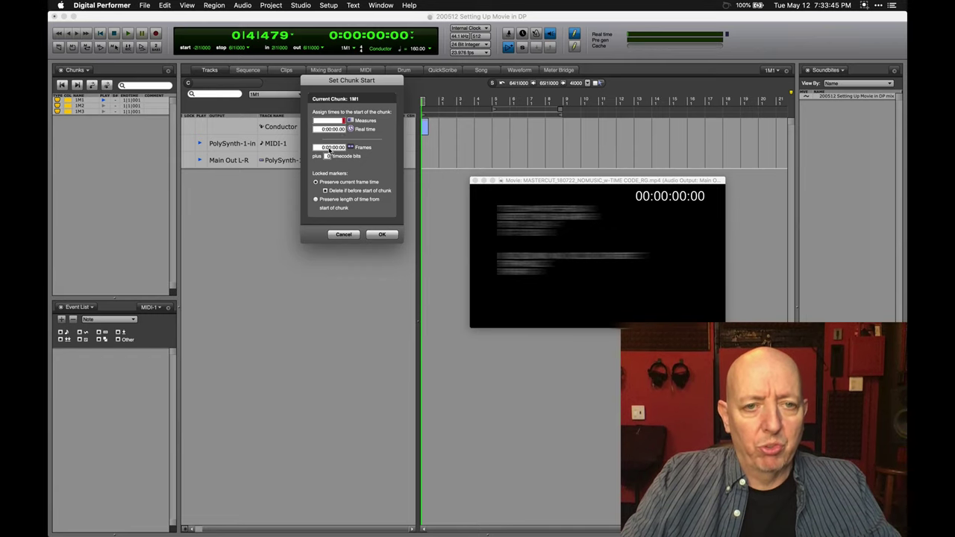
{"action": "left_click", "coordinate": [327, 148]}
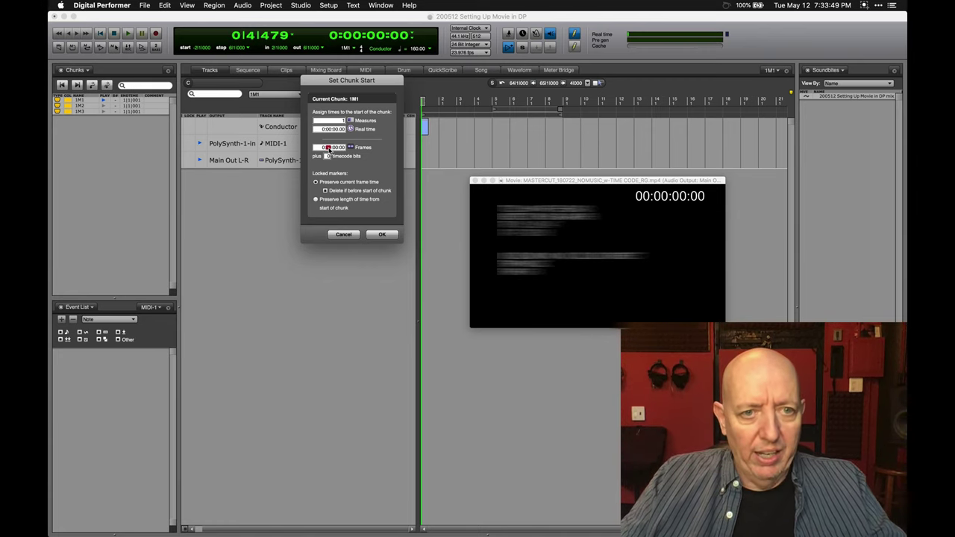
{"action": "key", "text": "Right"}
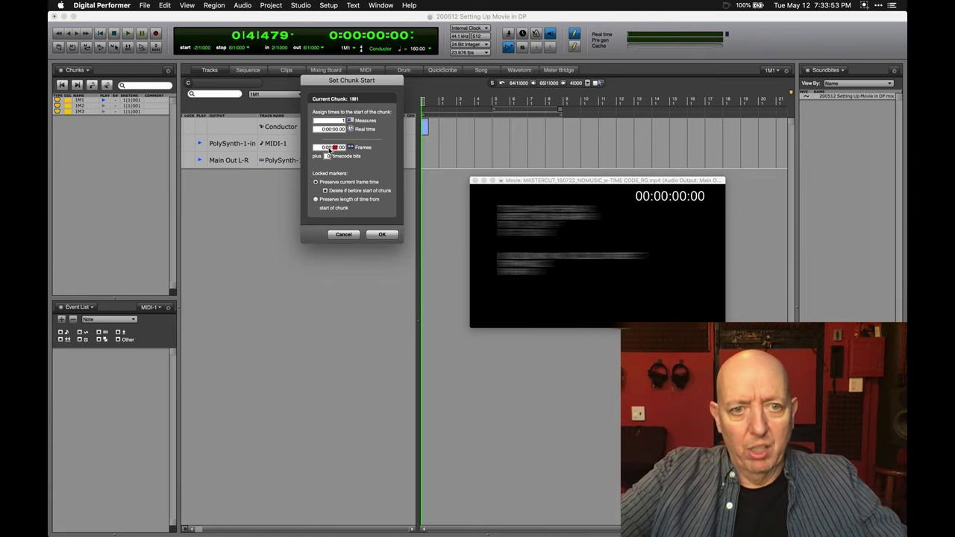
{"action": "type", "text": "07"}
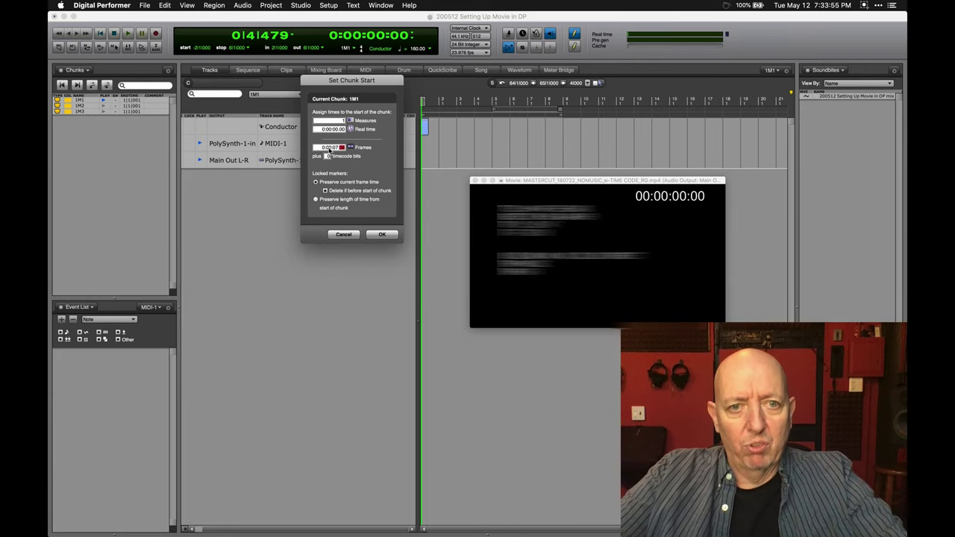
{"action": "key", "text": "Return"}
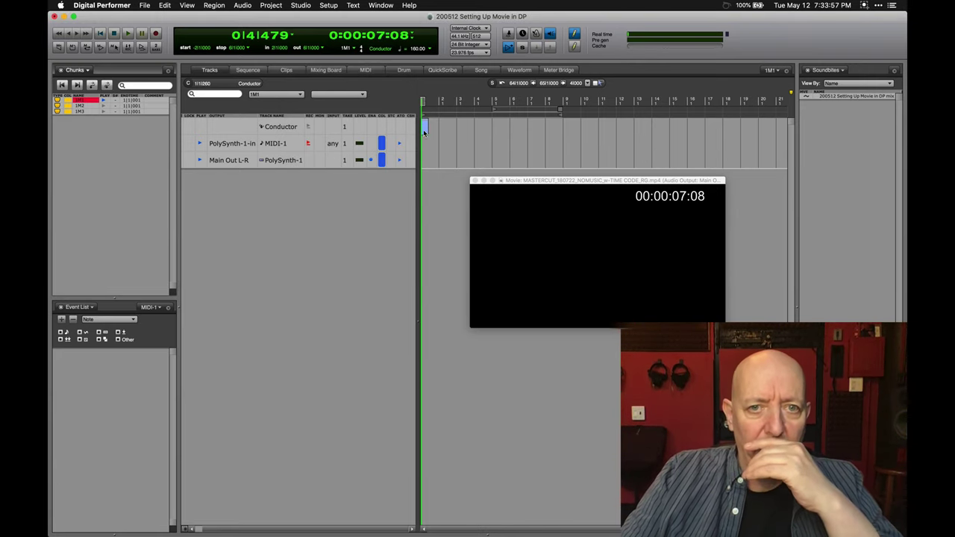
- Play 1M1 briefly from measure 1, compare the counter with the movie's burned-in timecode, and return to the start
{"action": "left_click", "coordinate": [239, 39]}
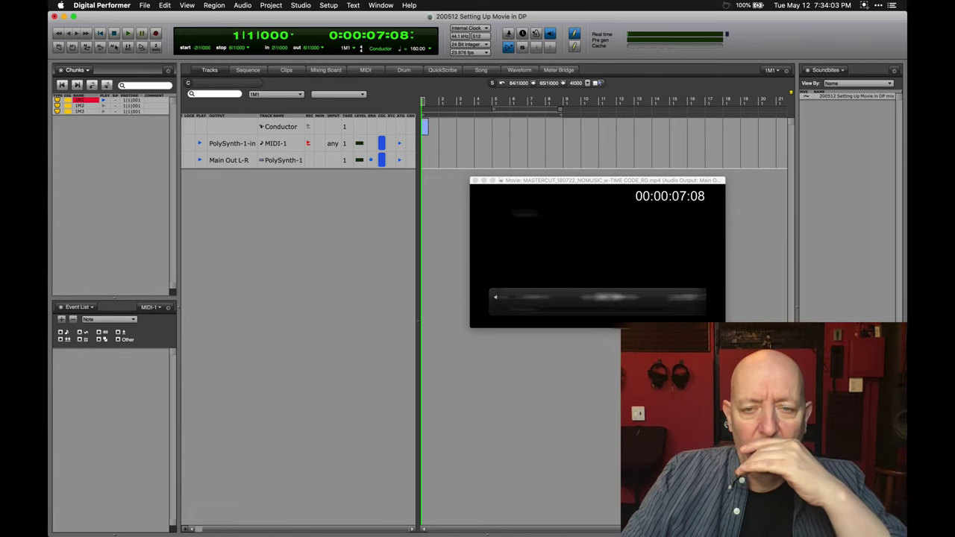
{"action": "mouse_move", "coordinate": [527, 213]}
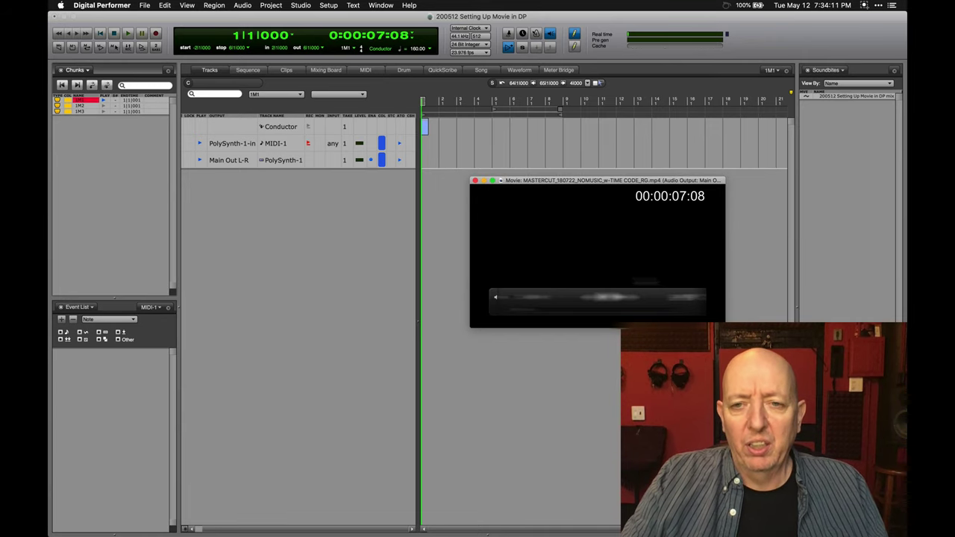
{"action": "key", "text": "space"}
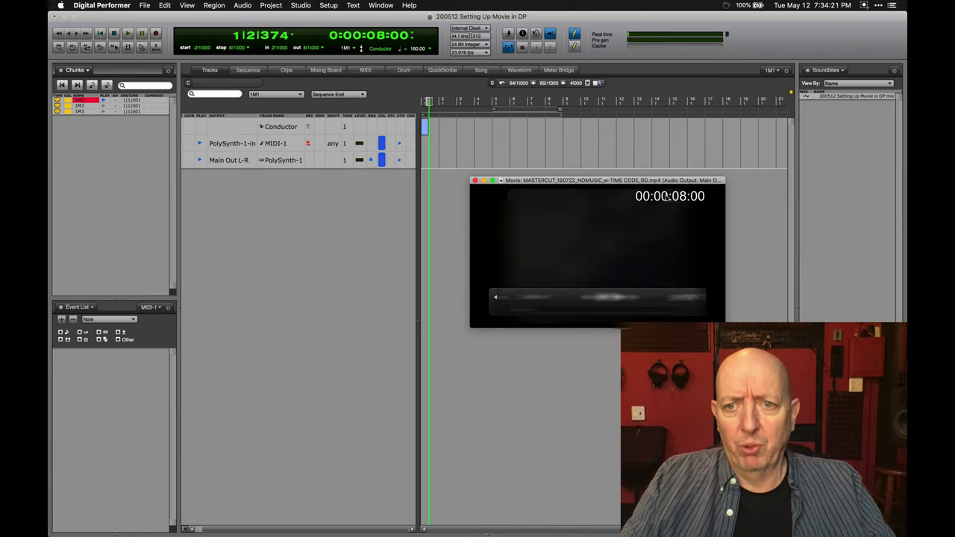
{"action": "key", "text": "space"}
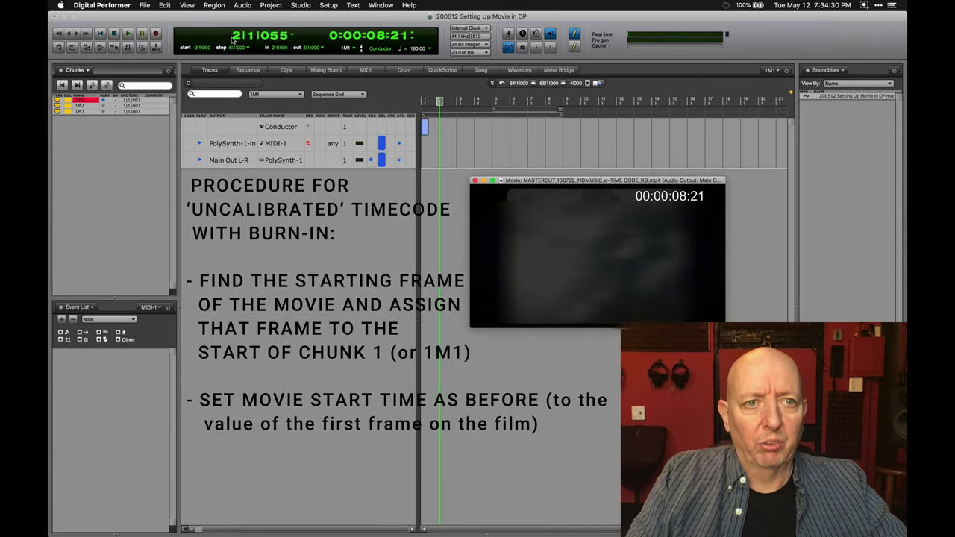
{"action": "key", "text": "Return"}
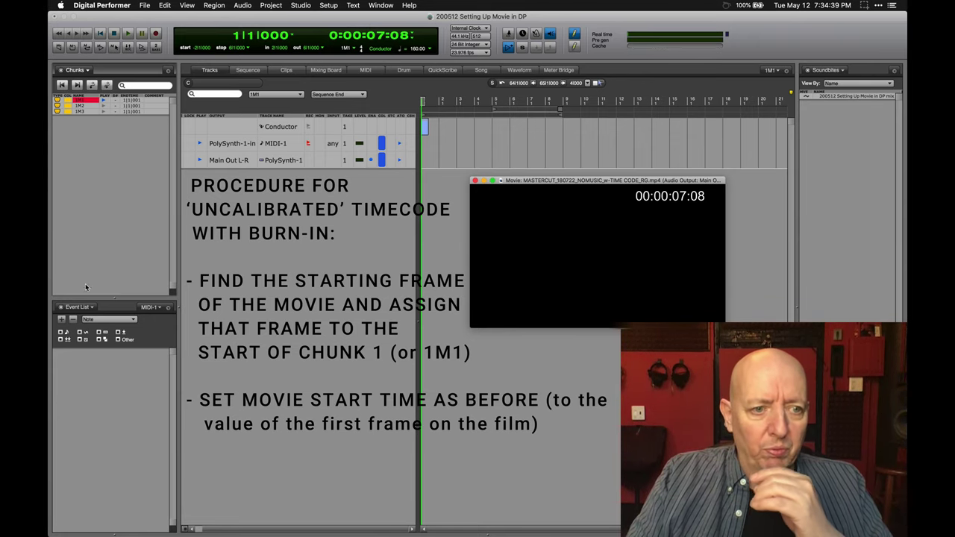
- Show the Conductor track in the Event List and set its tempo event at measure 1 to 125
{"action": "left_click", "coordinate": [90, 307]}
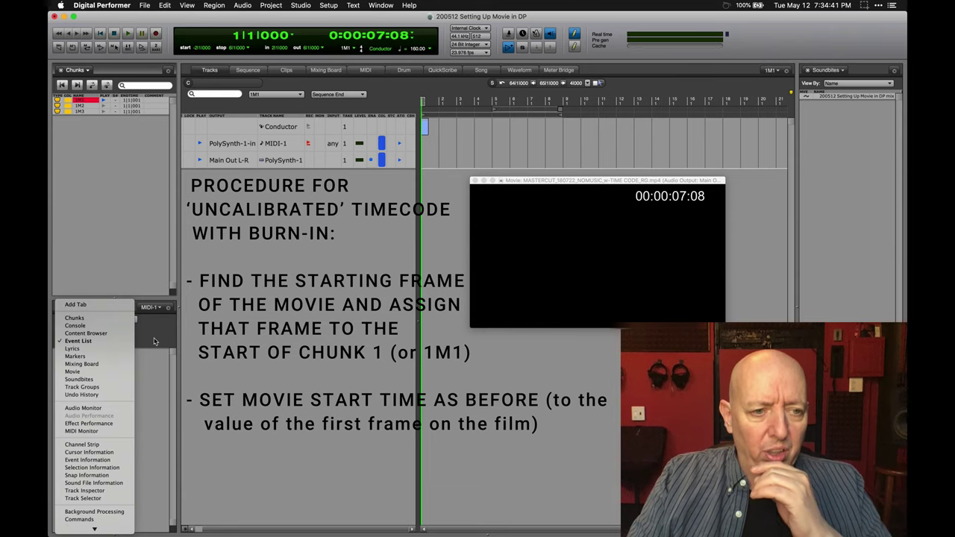
{"action": "left_click", "coordinate": [93, 312]}
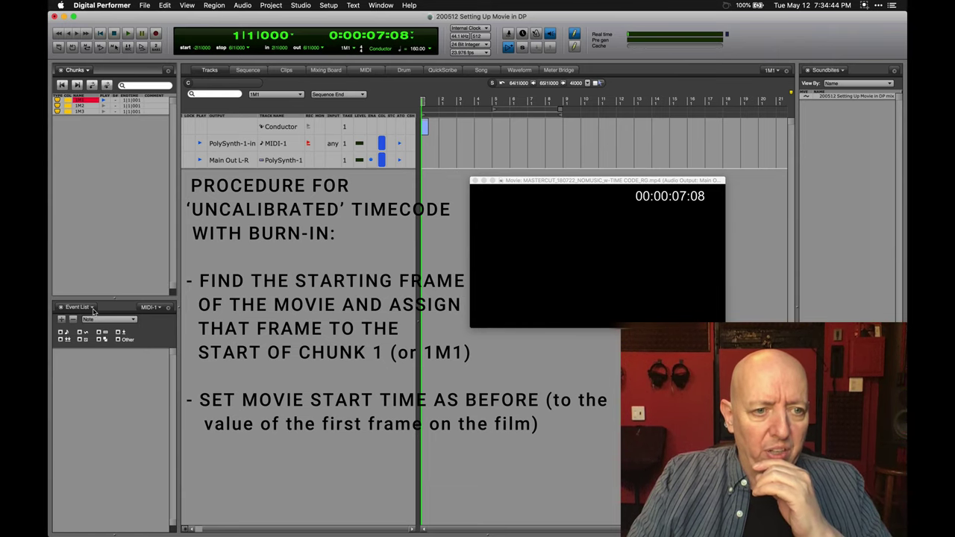
{"action": "left_click", "coordinate": [93, 312]}
{"action": "left_click", "coordinate": [156, 311]}
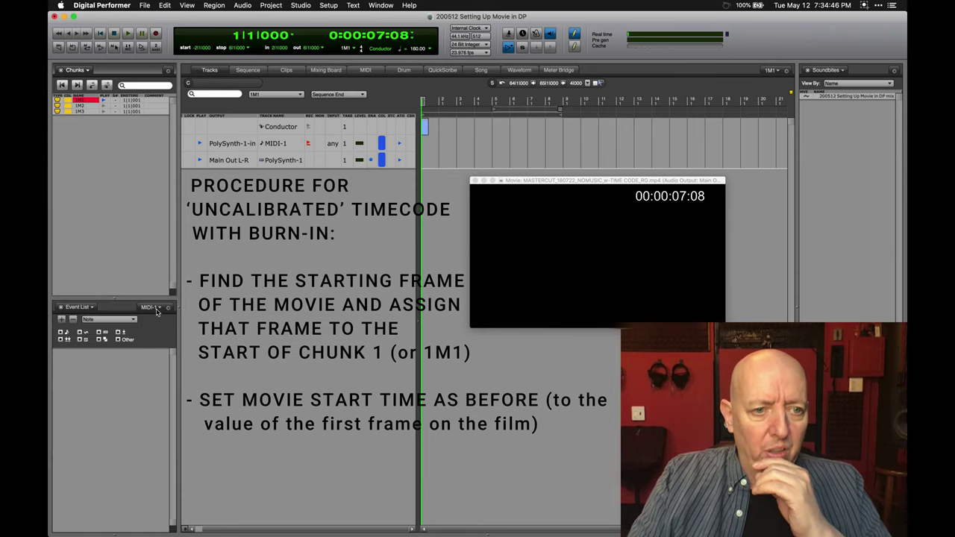
{"action": "left_click", "coordinate": [157, 312]}
{"action": "left_click", "coordinate": [153, 312]}
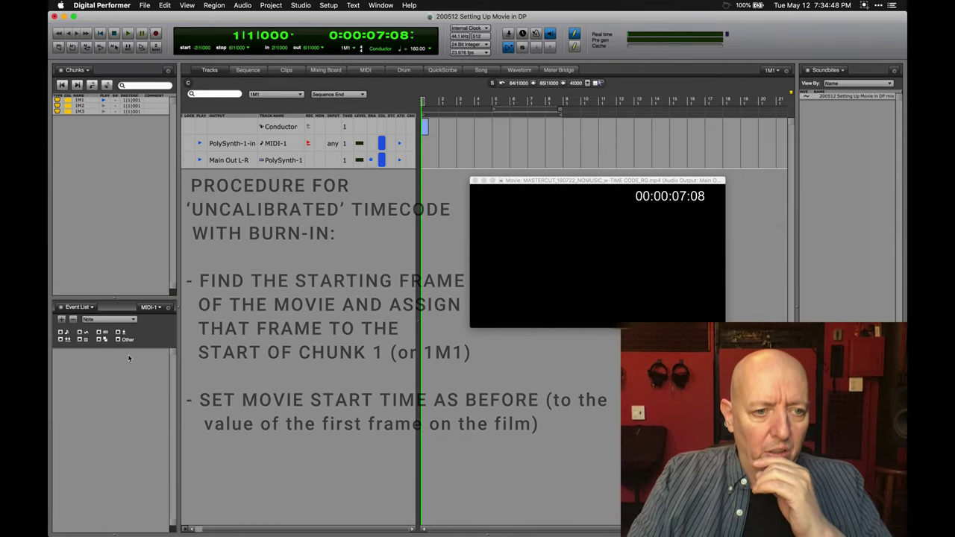
{"action": "left_click", "coordinate": [92, 351]}
{"action": "left_click", "coordinate": [91, 351]}
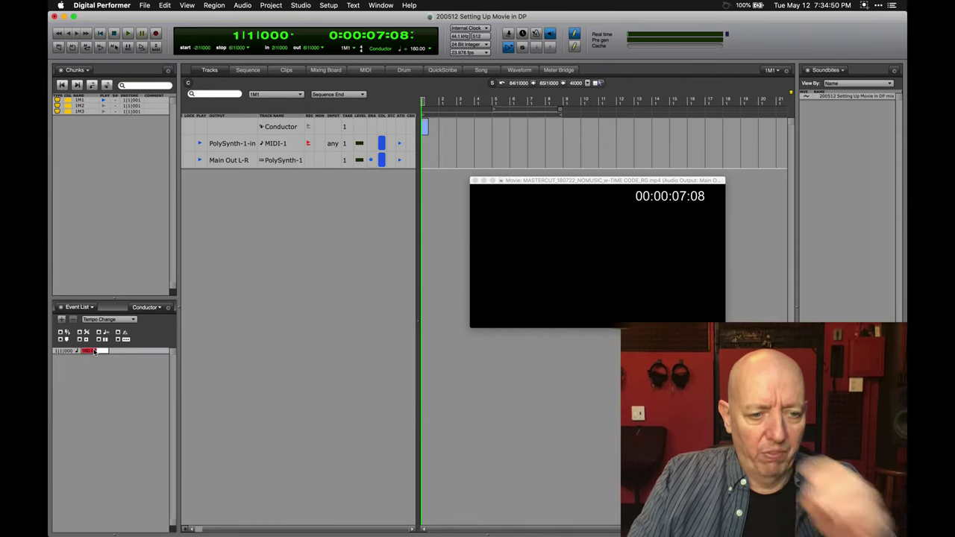
{"action": "type", "text": "125"}
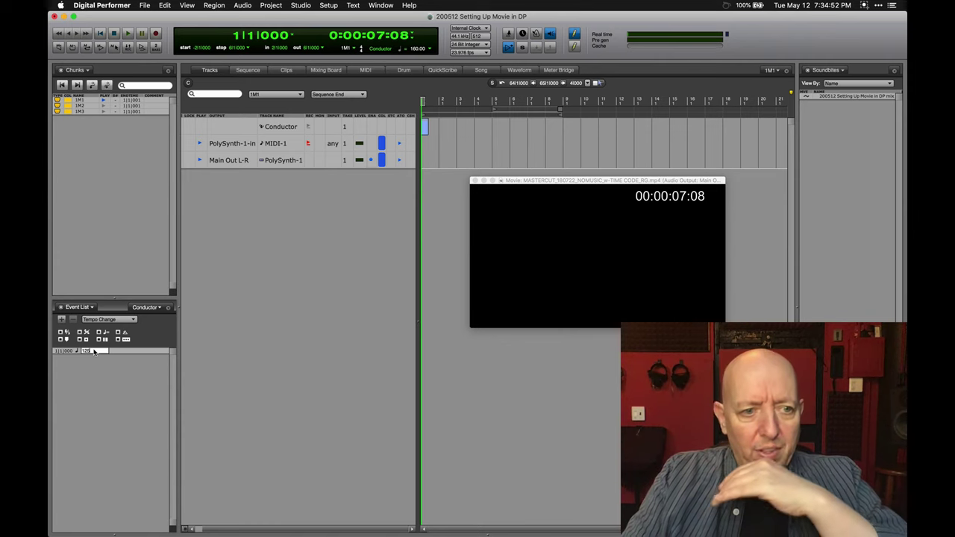
{"action": "key", "text": "Return"}
- Insert three measures of preroll at the start of measure 1 in 1M1, maintaining all times following the insertion point
{"action": "left_click", "coordinate": [342, 4]}
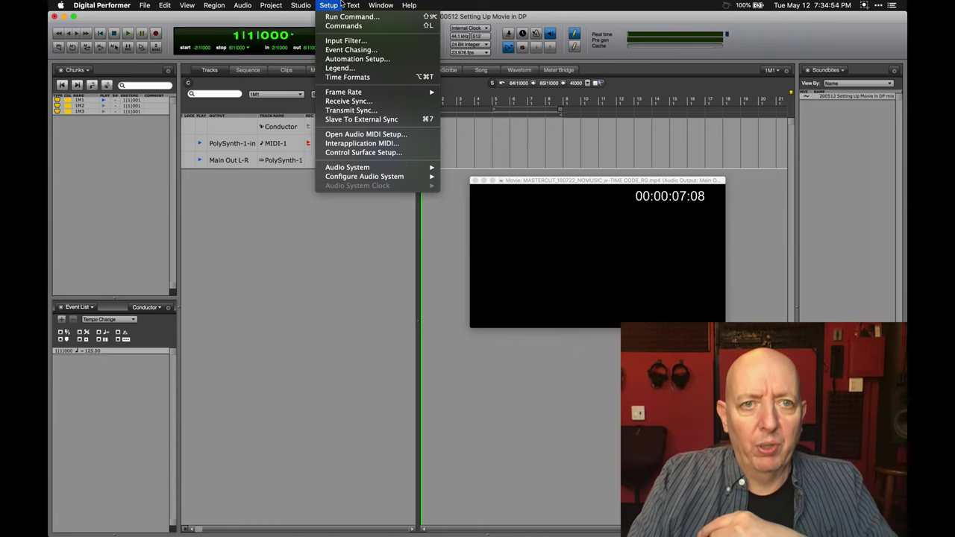
{"action": "mouse_move", "coordinate": [271, 5]}
{"action": "mouse_move", "coordinate": [297, 64]}
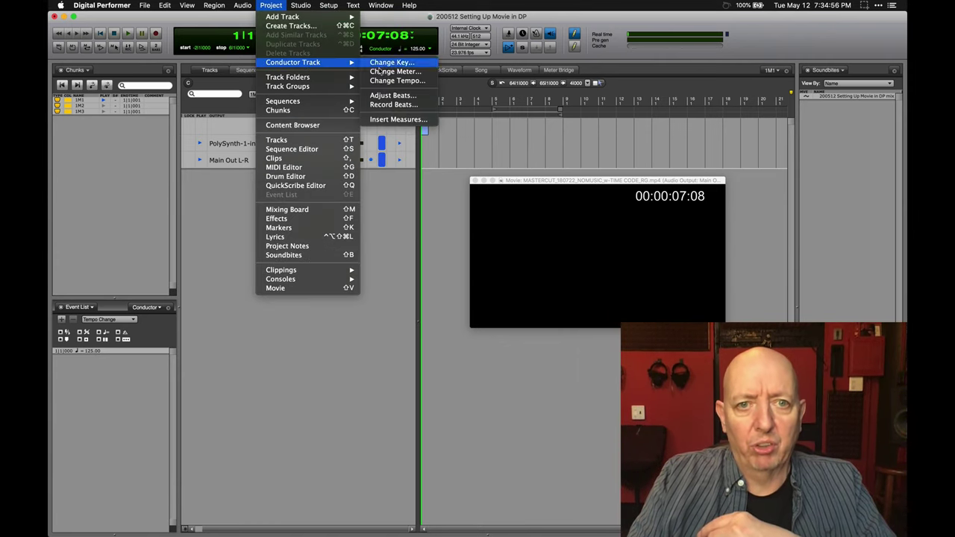
{"action": "left_click", "coordinate": [389, 119]}
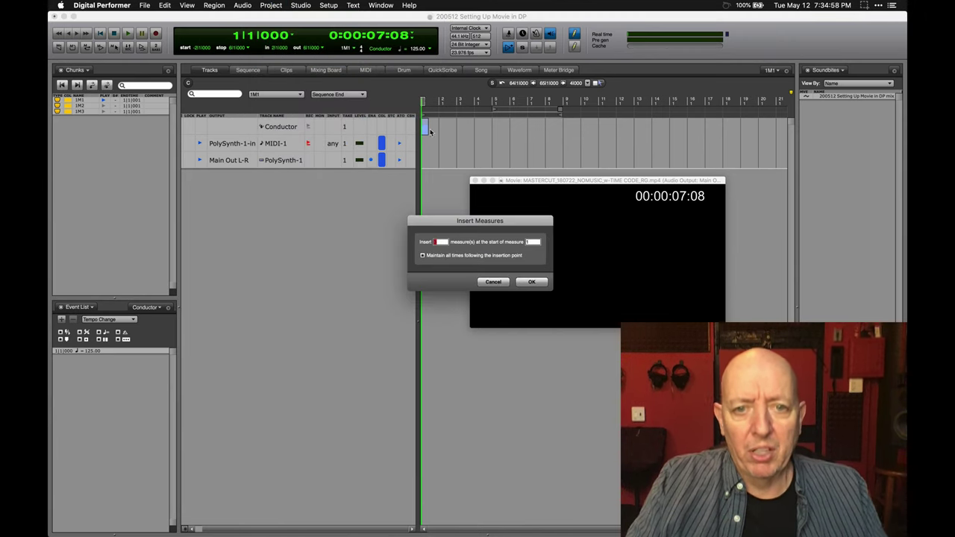
{"action": "left_click", "coordinate": [529, 282]}
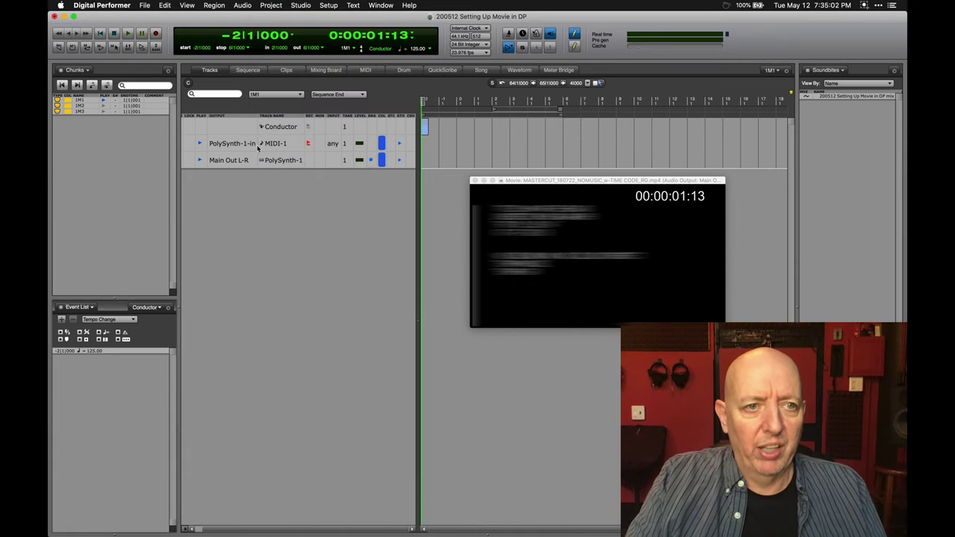
- Check the start time assigned to chunk 1M1 and keep its settings
{"action": "left_click", "coordinate": [91, 102]}
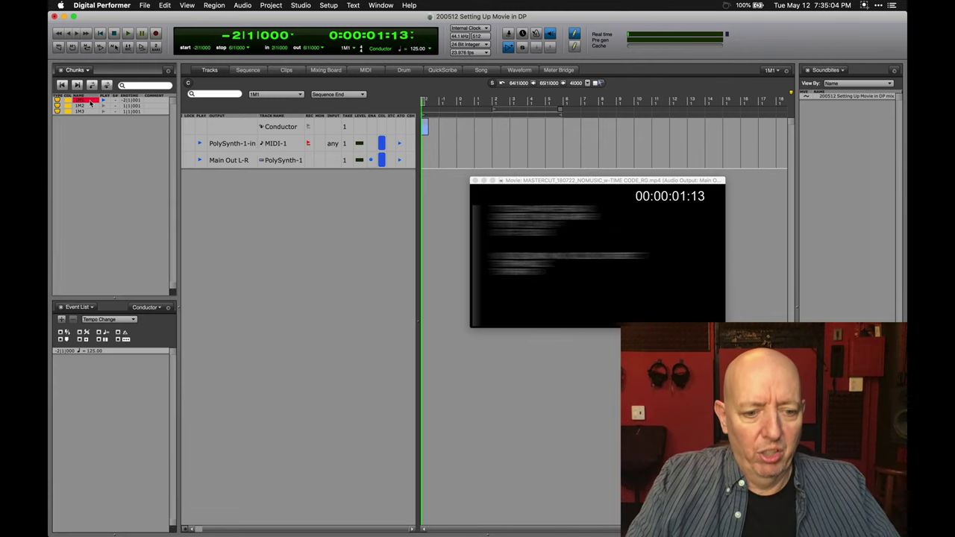
{"action": "right_click", "coordinate": [89, 103]}
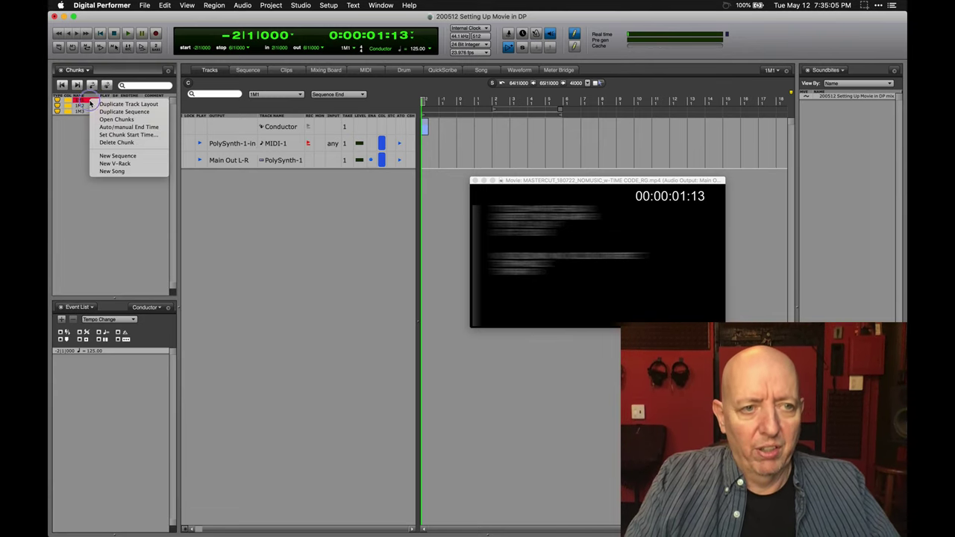
{"action": "left_click", "coordinate": [111, 135]}
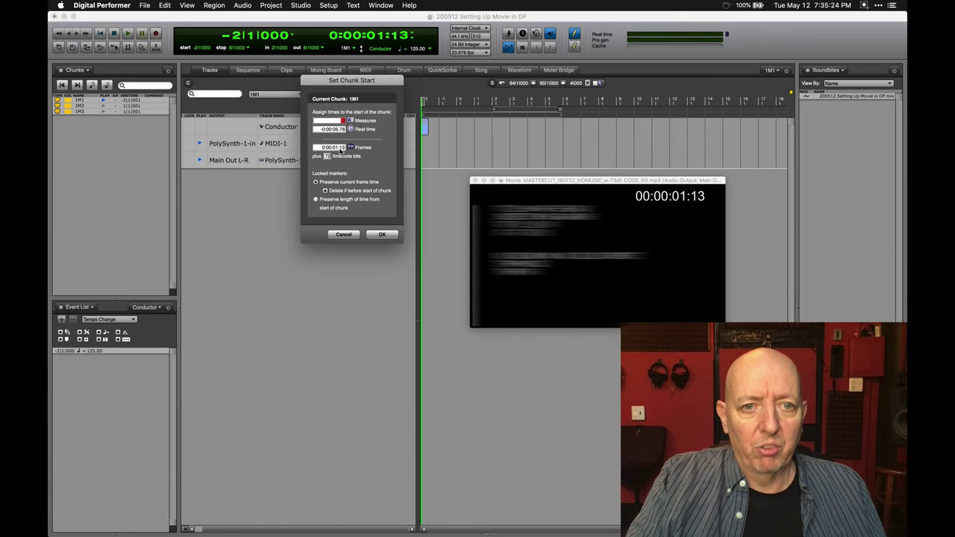
{"action": "left_click", "coordinate": [379, 235]}
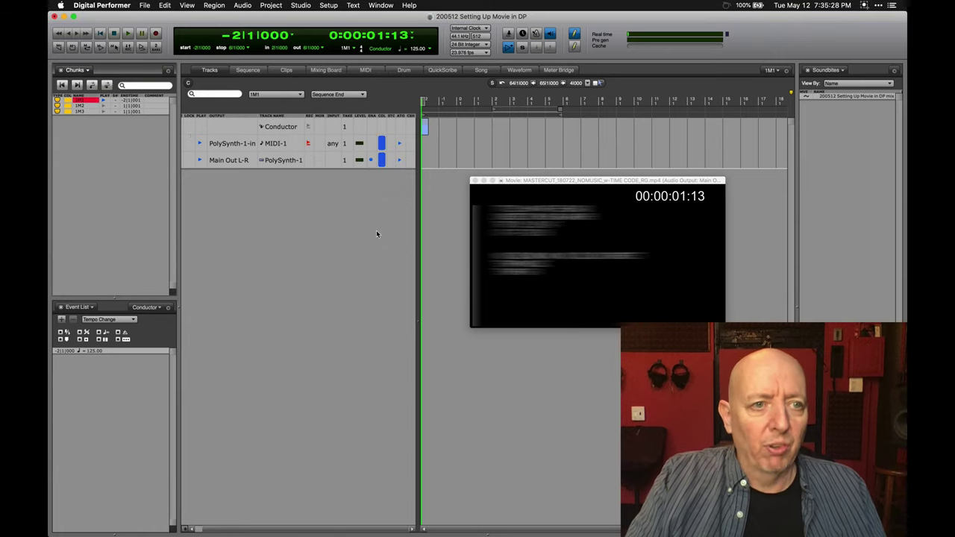
- Set chunk 1M2's start frame time to 0:01:53:13, make it the active sequence, and check the movie's burned-in timecode
{"action": "left_click", "coordinate": [92, 106]}
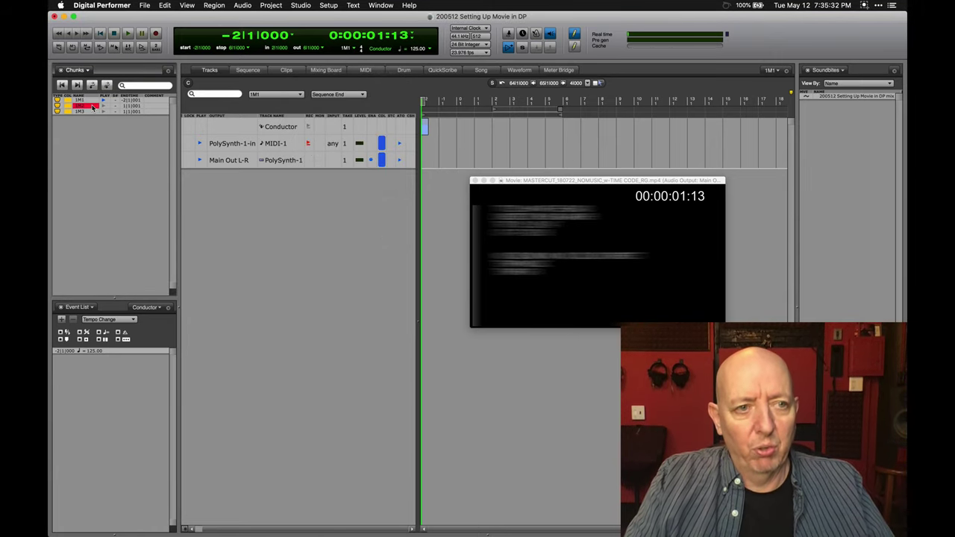
{"action": "right_click", "coordinate": [93, 107]}
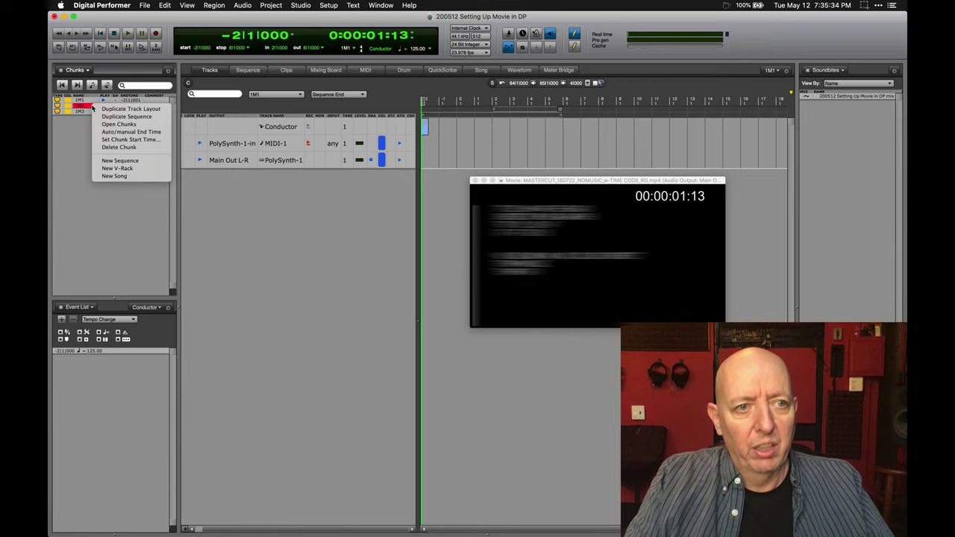
{"action": "left_click", "coordinate": [108, 140]}
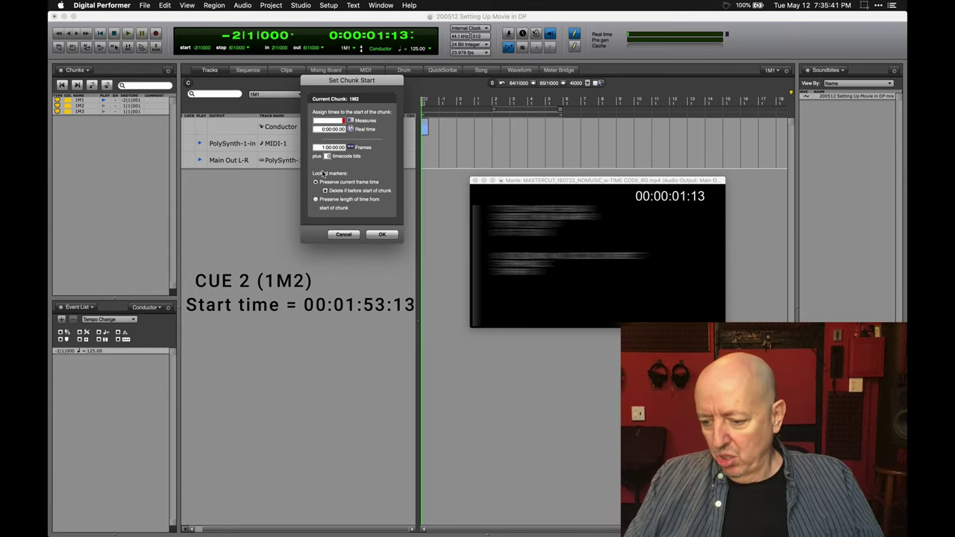
{"action": "left_click", "coordinate": [322, 148]}
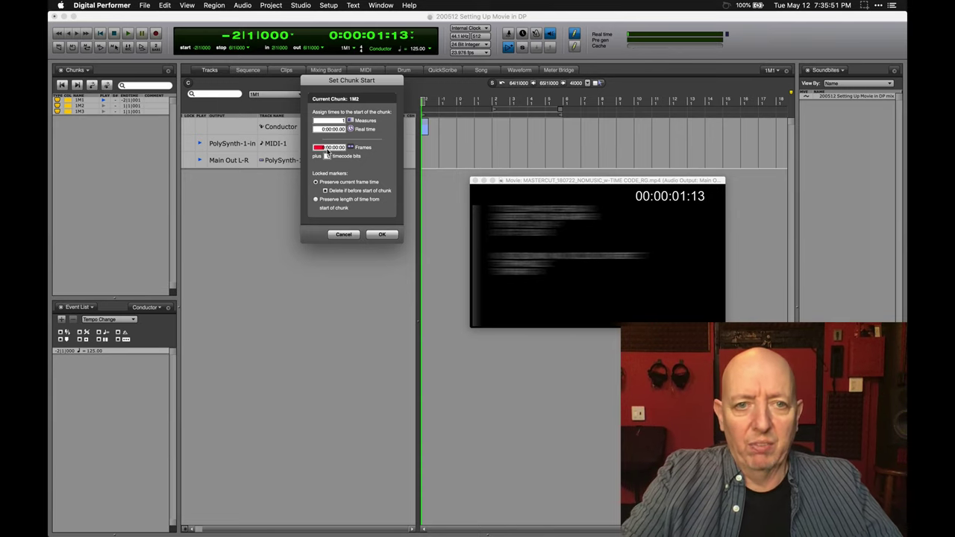
{"action": "type", "text": "0"}
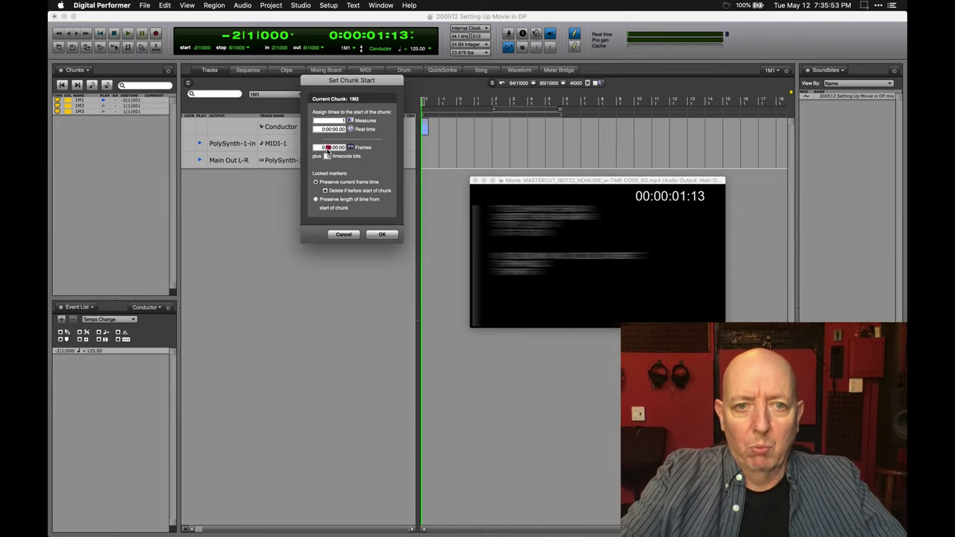
{"action": "type", "text": "1:1:"}
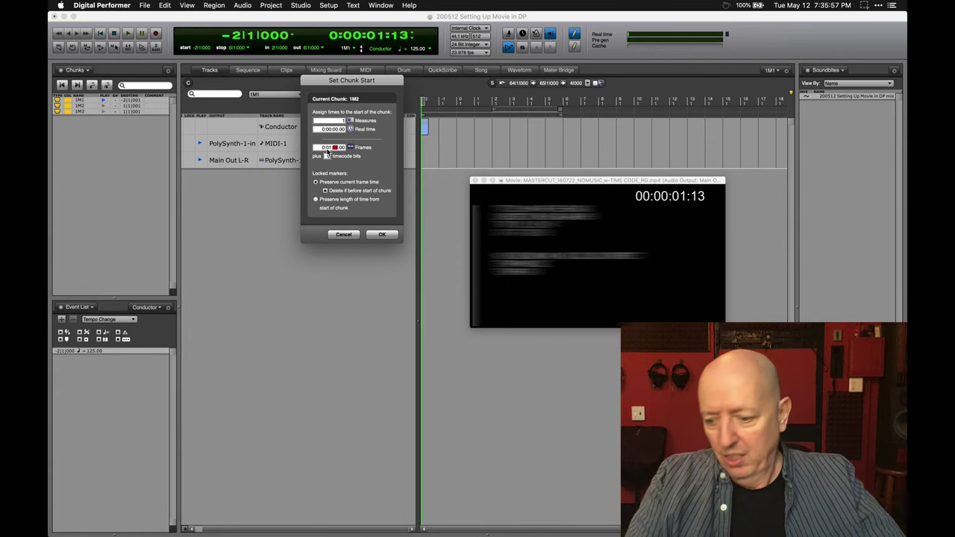
{"action": "type", "text": "53"}
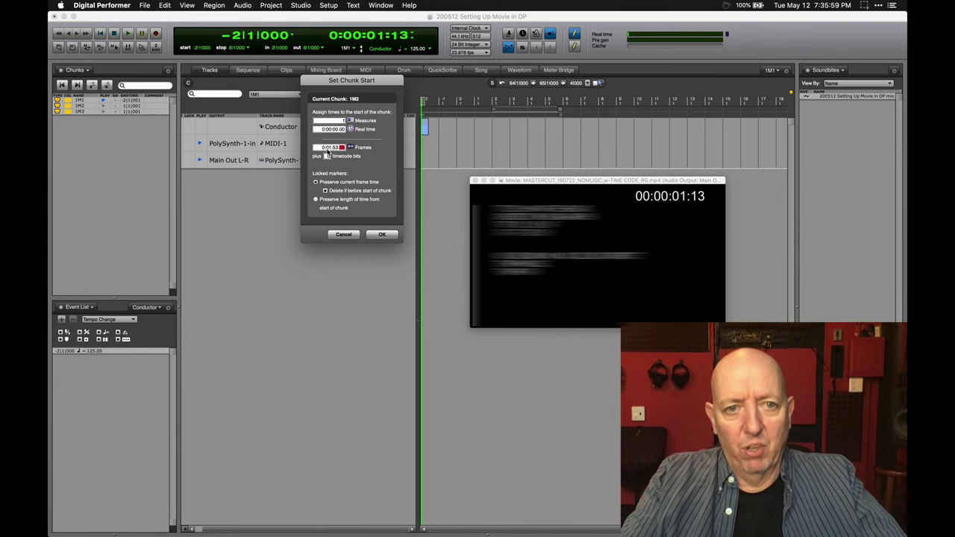
{"action": "key", "text": "Return"}
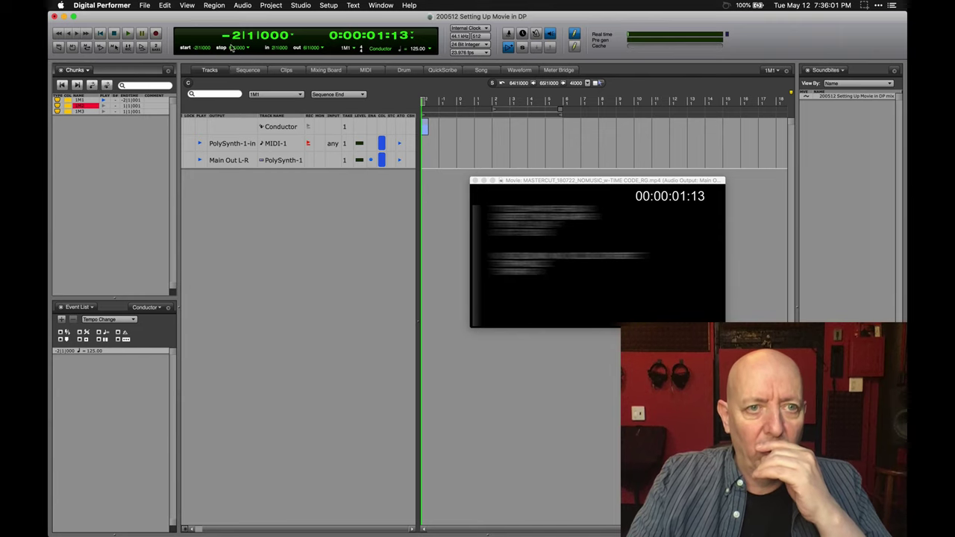
{"action": "mouse_move", "coordinate": [684, 265]}
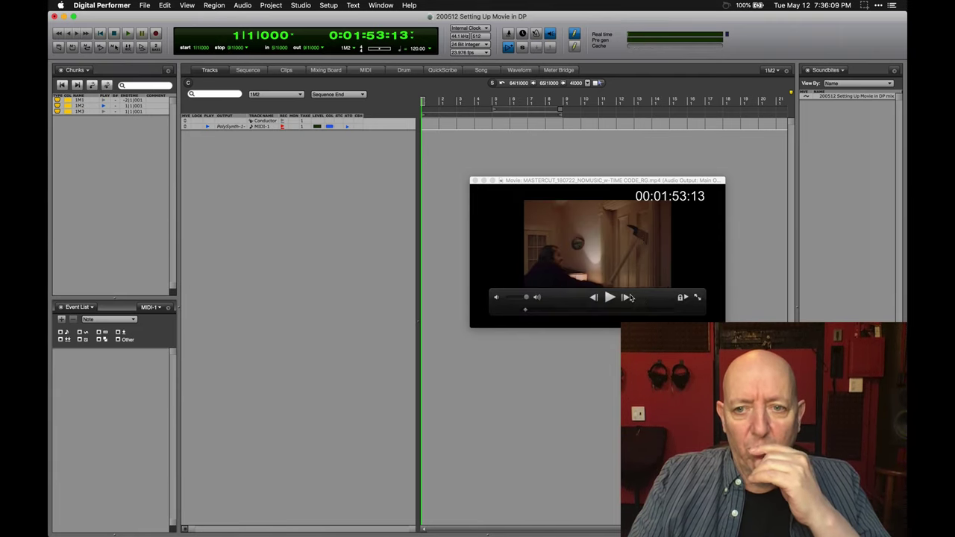
- Set the start frame time of chunk 1M3 to 0:02:52:09
{"action": "left_click", "coordinate": [86, 111]}
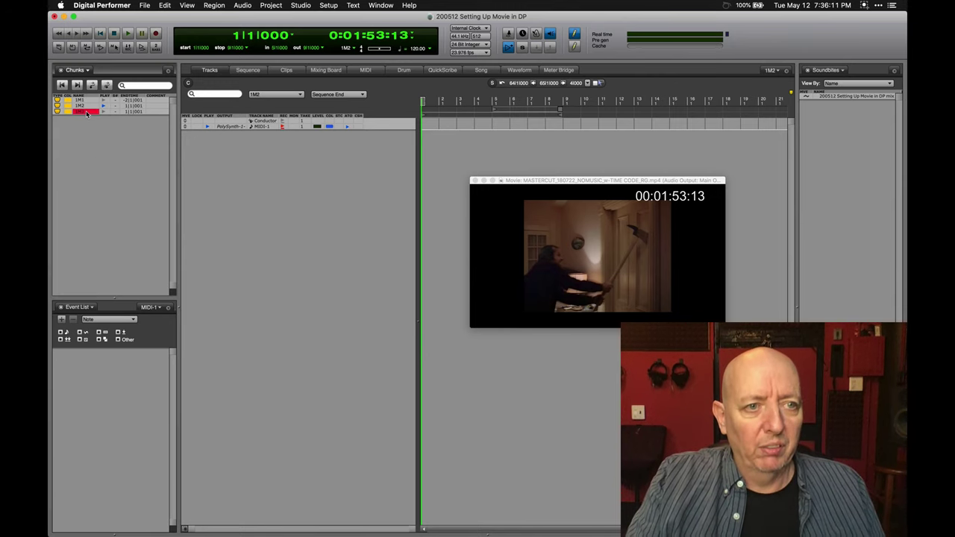
{"action": "right_click", "coordinate": [85, 110]}
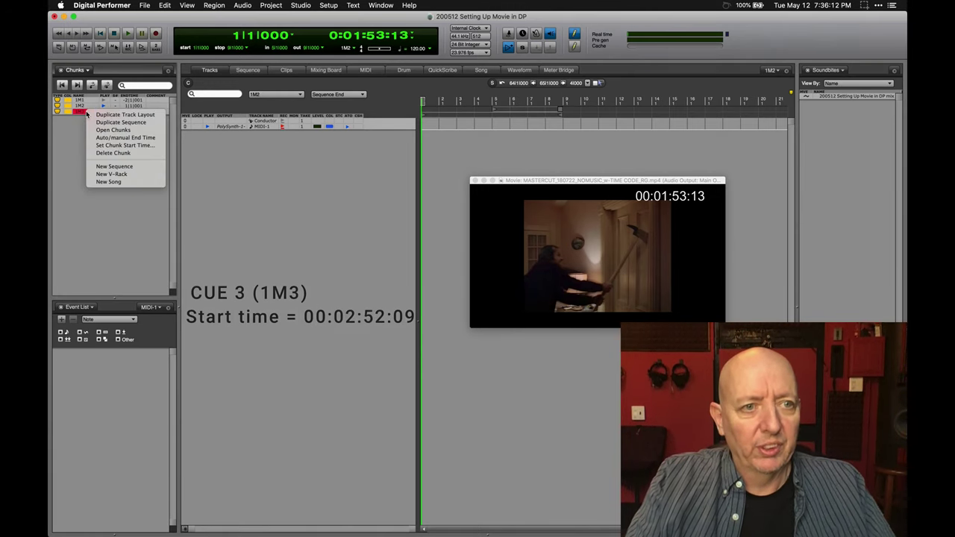
{"action": "left_click", "coordinate": [112, 145]}
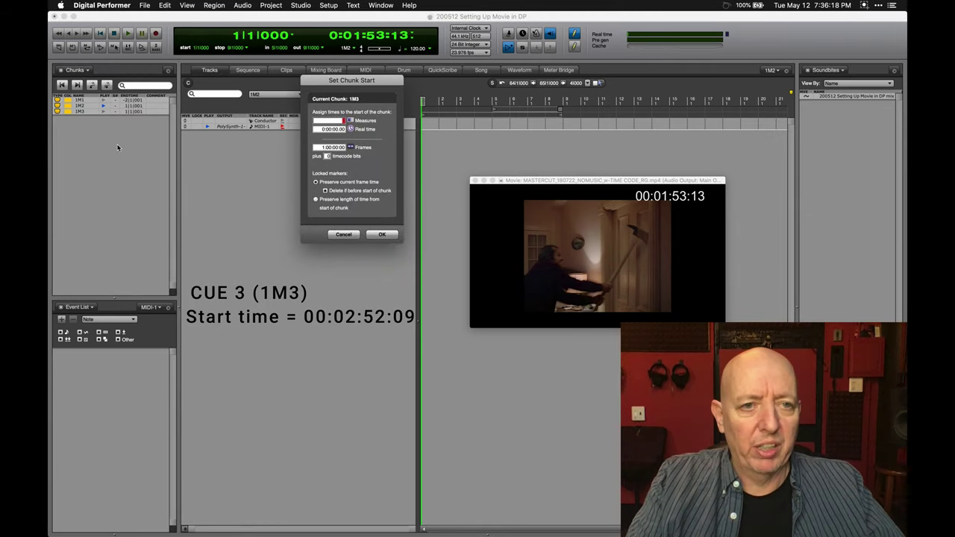
{"action": "left_click", "coordinate": [332, 148]}
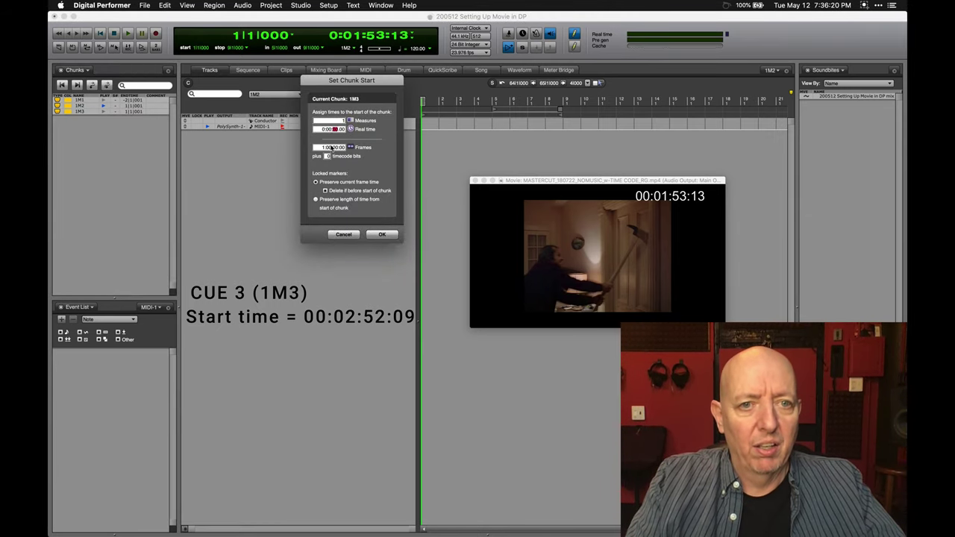
{"action": "type", "text": "0"}
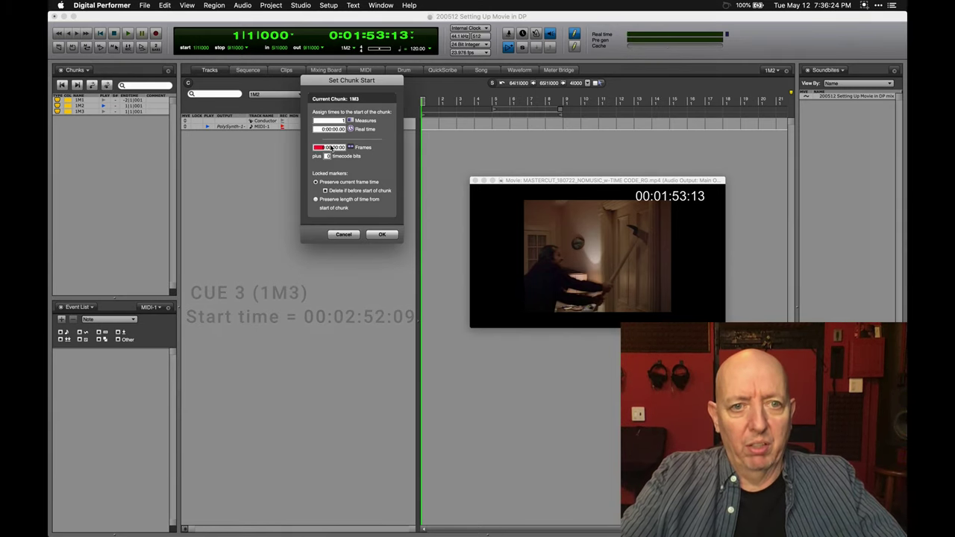
{"action": "type", "text": "0"}
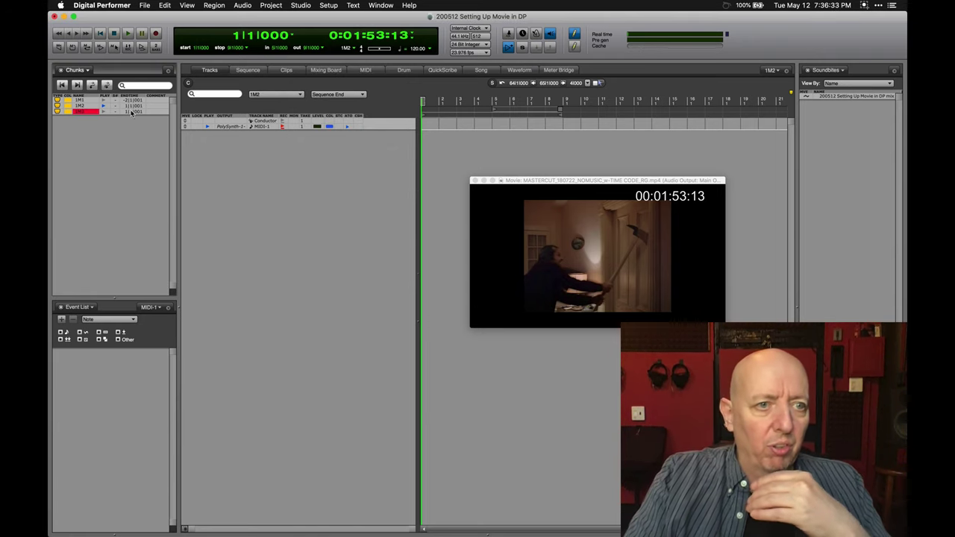
- Activate 1M3 and step the movie one frame back and several frames forward, comparing the counter with the burned-in timecode
{"action": "left_click", "coordinate": [103, 112]}
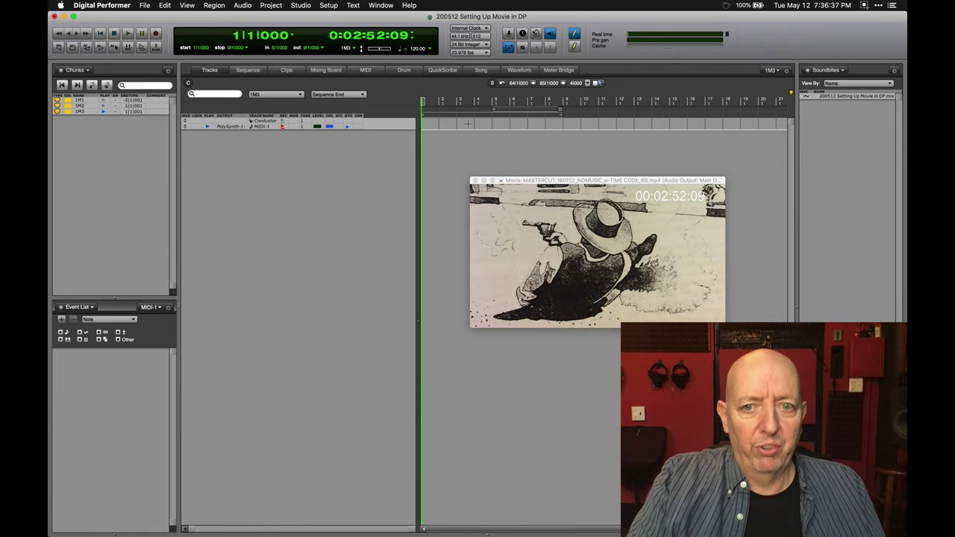
{"action": "mouse_move", "coordinate": [638, 253]}
{"action": "left_click", "coordinate": [682, 234]}
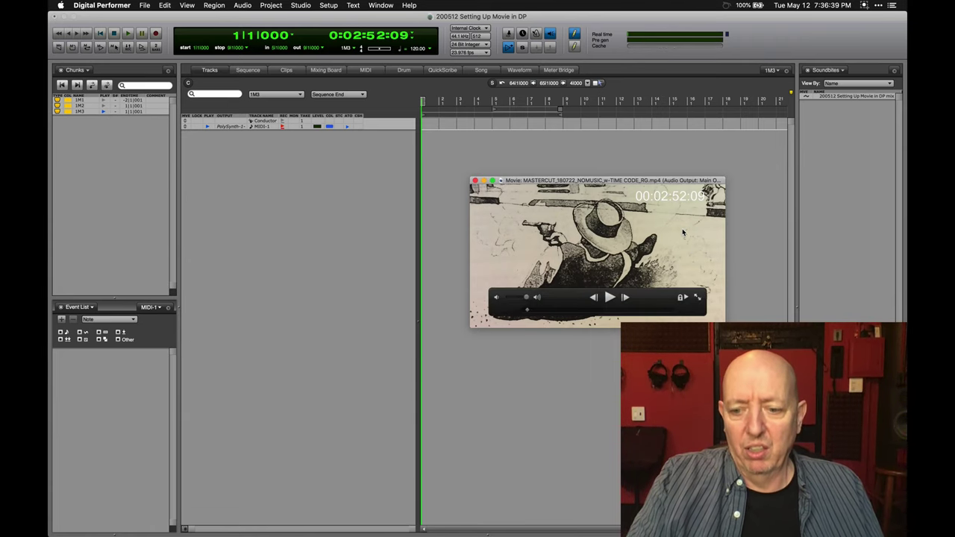
{"action": "key", "text": "Left"}
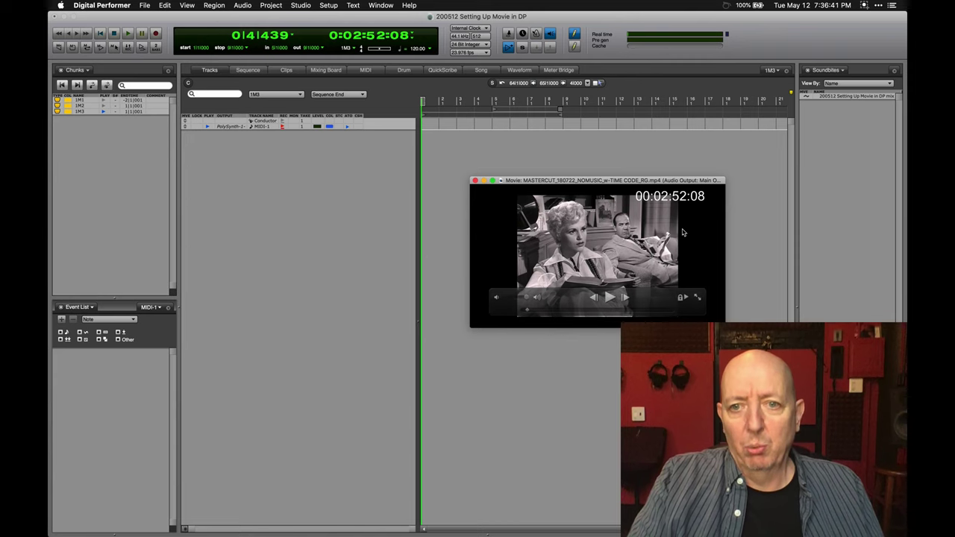
{"action": "key", "text": "Right"}
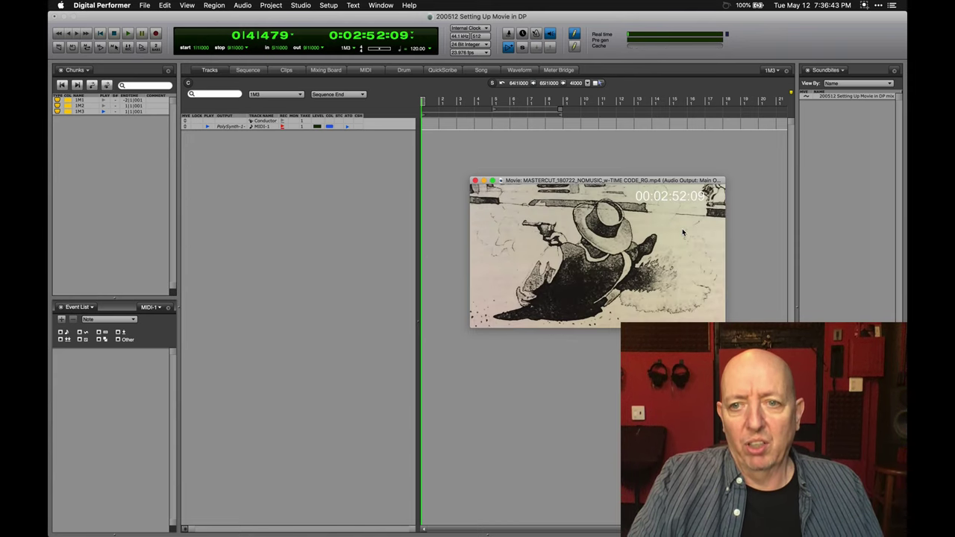
{"action": "key", "text": "Right"}
{"action": "key", "text": "Right"}
{"action": "key", "text": "Right"}
{"action": "key", "text": "Right"}
{"action": "key", "text": "Right"}
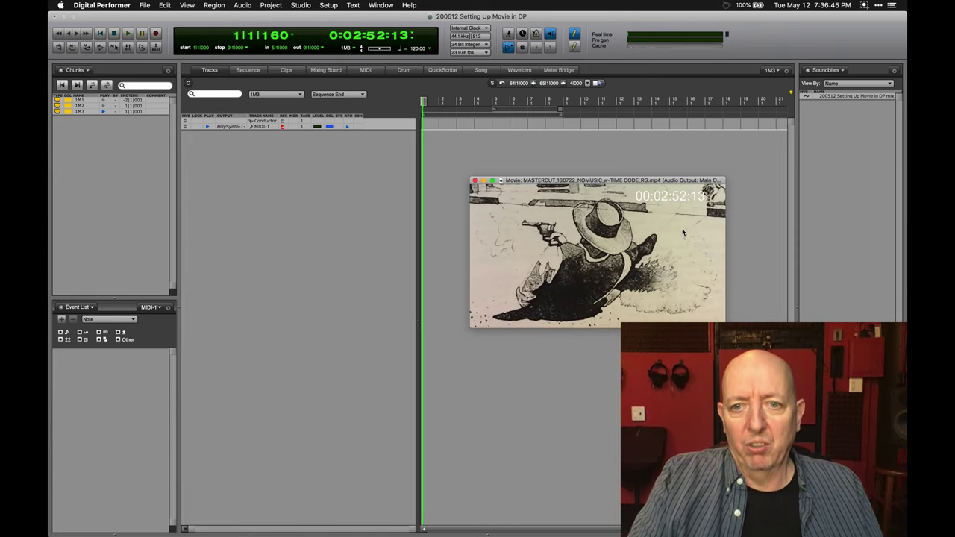
- Activate 1M2 and insert three measures of preroll at the start of measure 1, maintaining all times following the insertion point
{"action": "left_click", "coordinate": [95, 123]}
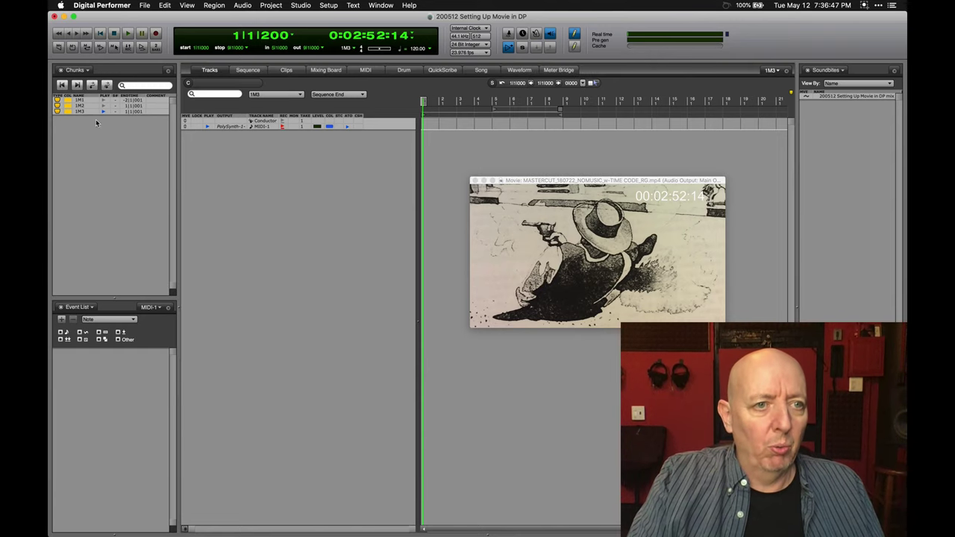
{"action": "left_click", "coordinate": [80, 106]}
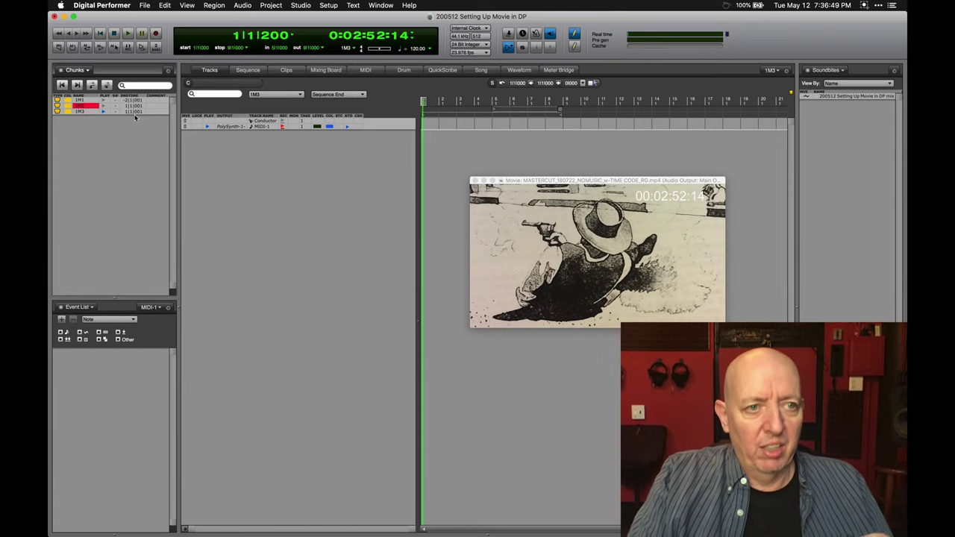
{"action": "left_click", "coordinate": [103, 106]}
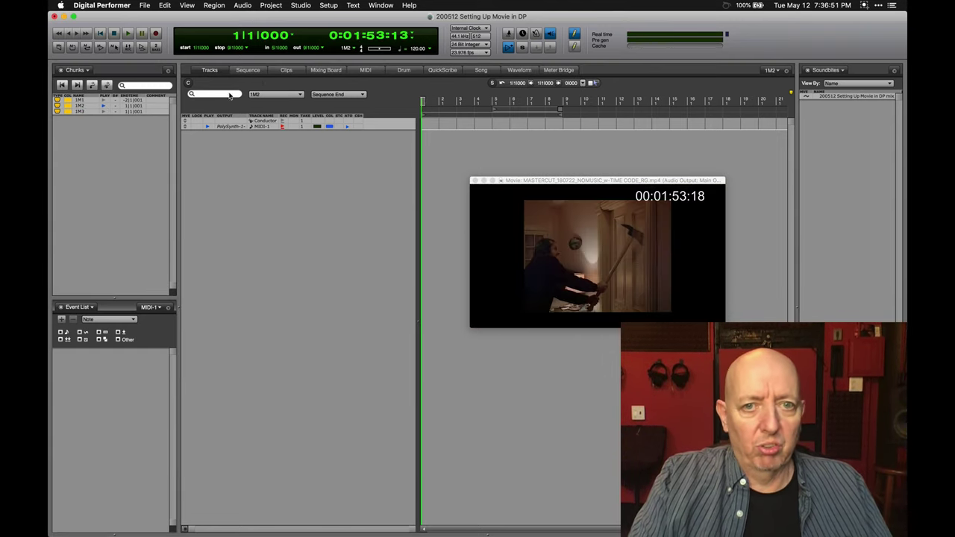
{"action": "left_click", "coordinate": [271, 5]}
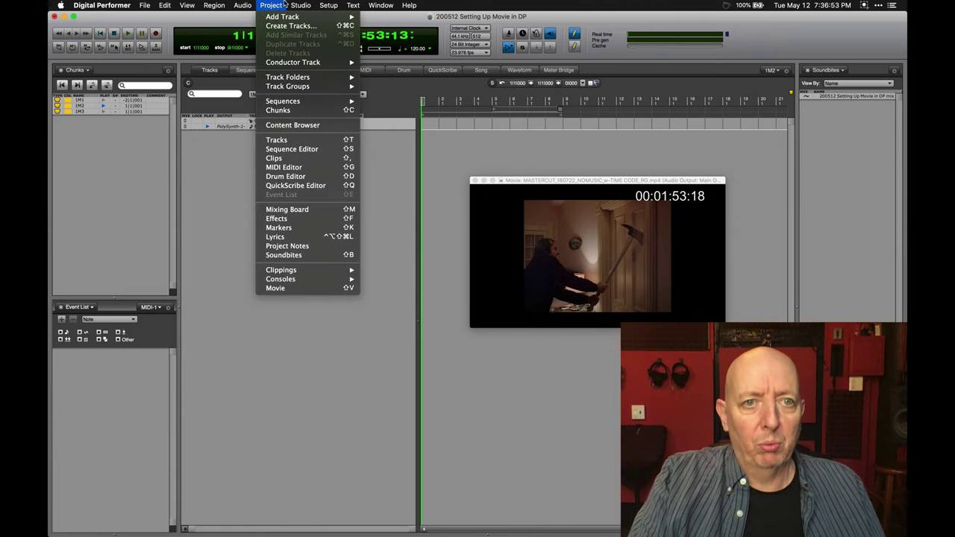
{"action": "mouse_move", "coordinate": [313, 61]}
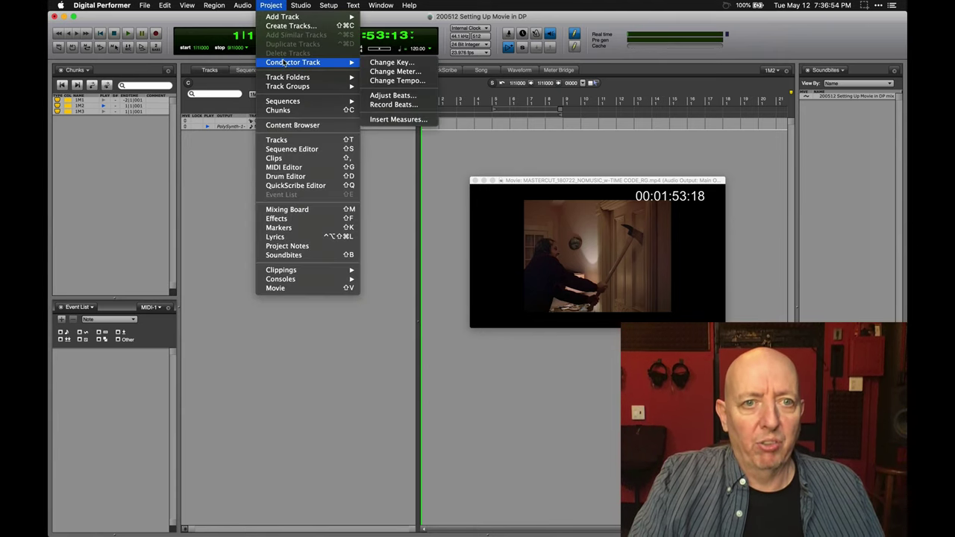
{"action": "left_click", "coordinate": [398, 120]}
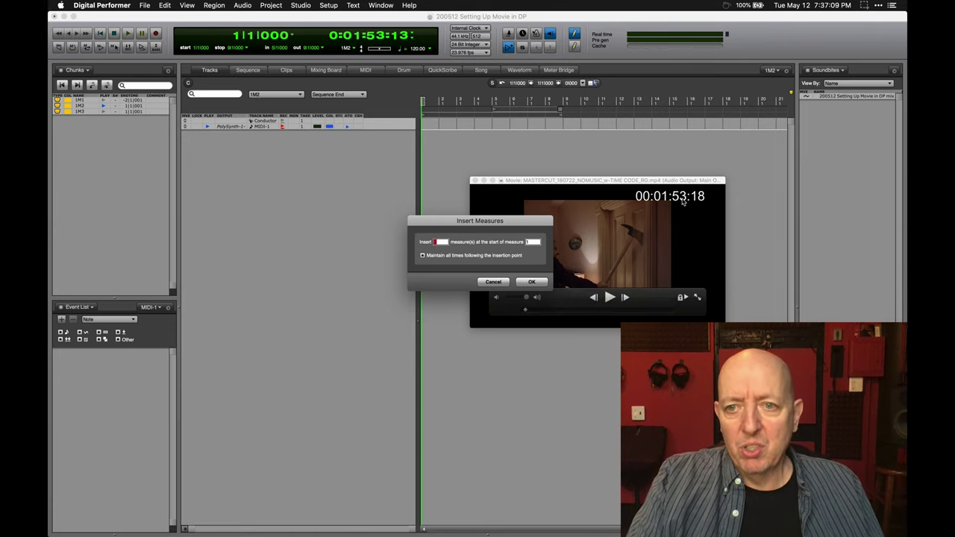
{"action": "left_click", "coordinate": [531, 283]}
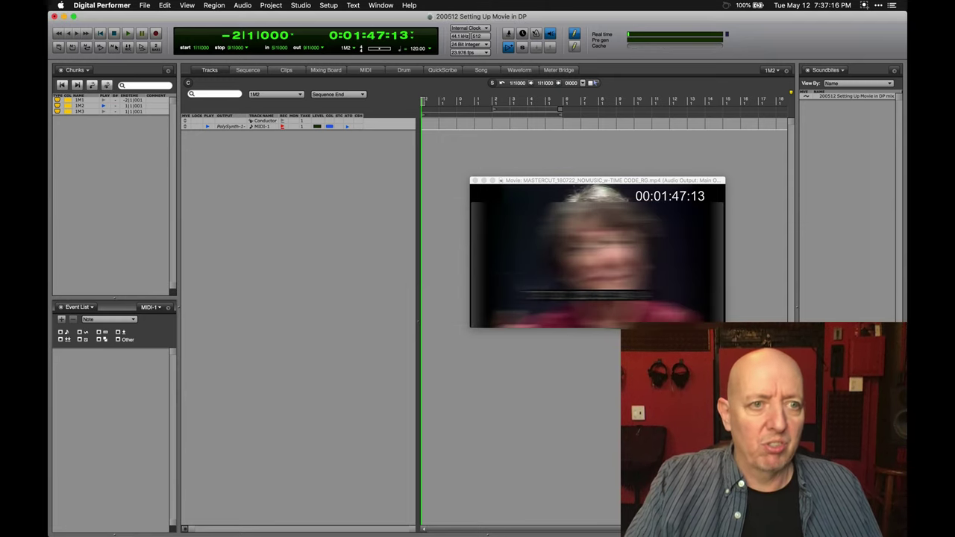
- Check the start time assigned to chunk 1M2, keep its settings, and compare the counter with the burned-in timecode at measure 1
{"action": "right_click", "coordinate": [83, 105]}
{"action": "left_click", "coordinate": [96, 140]}
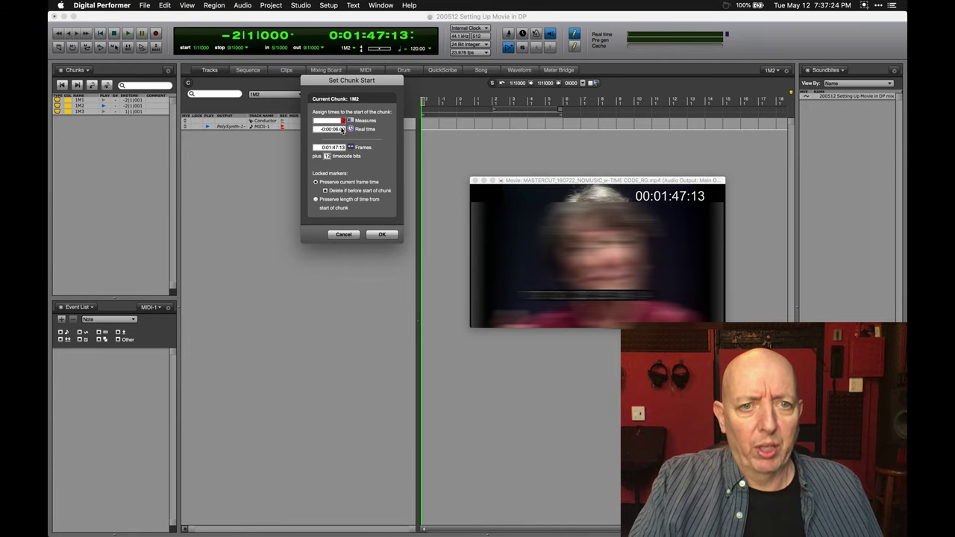
{"action": "left_click", "coordinate": [384, 235]}
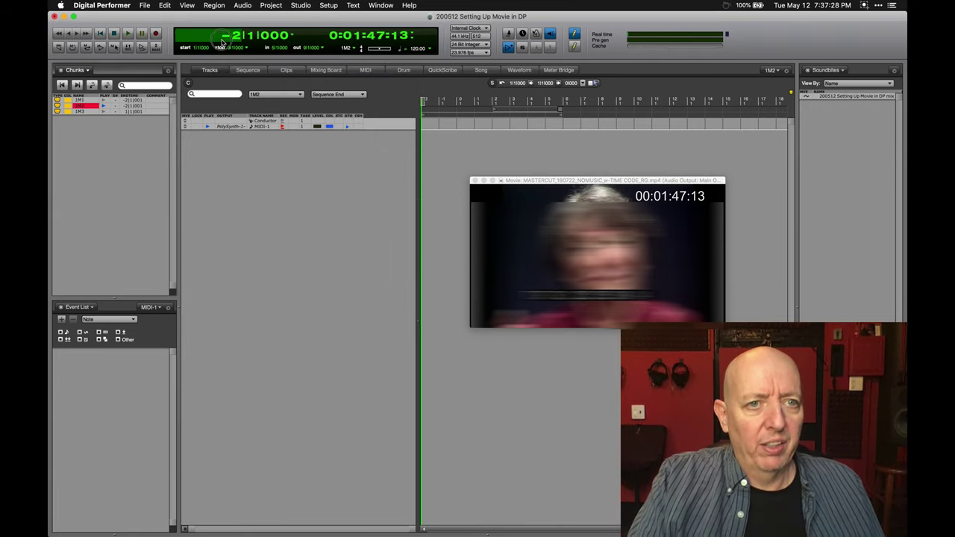
{"action": "key", "text": "Return"}
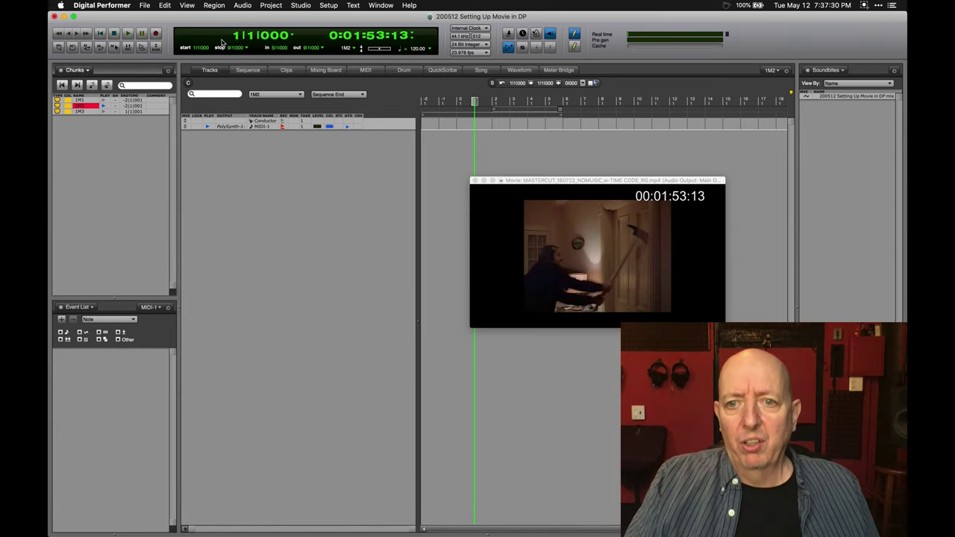
{"action": "left_click_drag", "start_coordinate": [530, 229], "coordinate": [524, 230]}
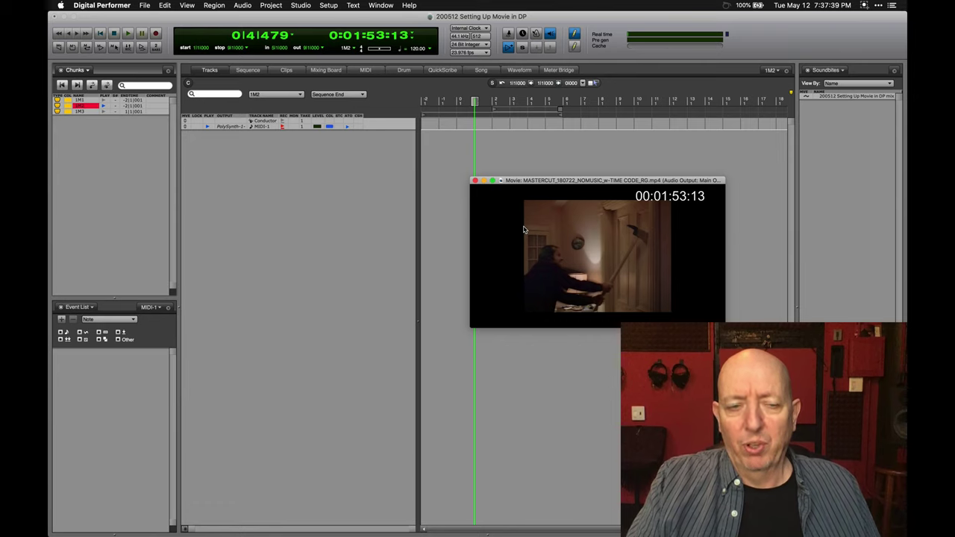
- Activate 1M3 and insert three measures of preroll at the start of measure 1
{"action": "left_click", "coordinate": [98, 111]}
{"action": "left_click", "coordinate": [102, 112]}
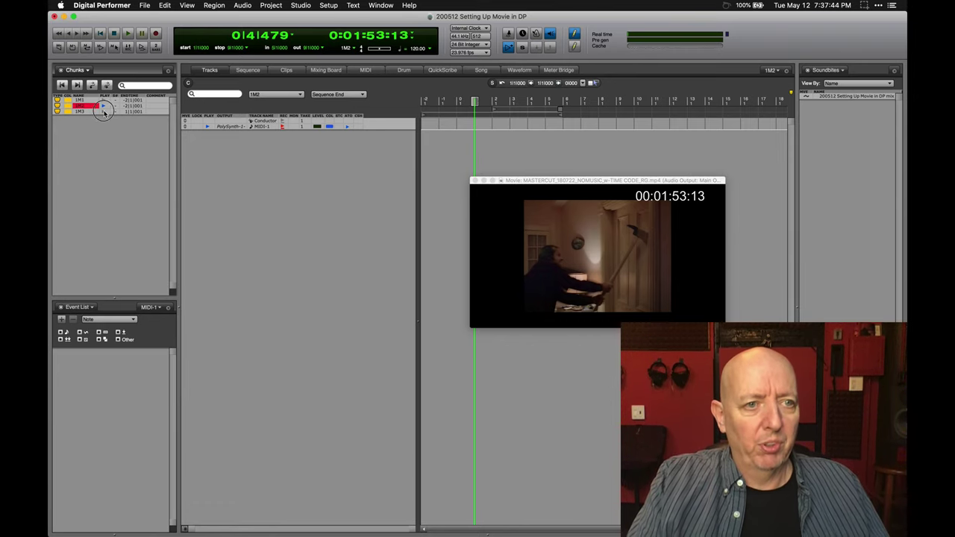
{"action": "left_click", "coordinate": [385, 5]}
{"action": "mouse_move", "coordinate": [271, 5]}
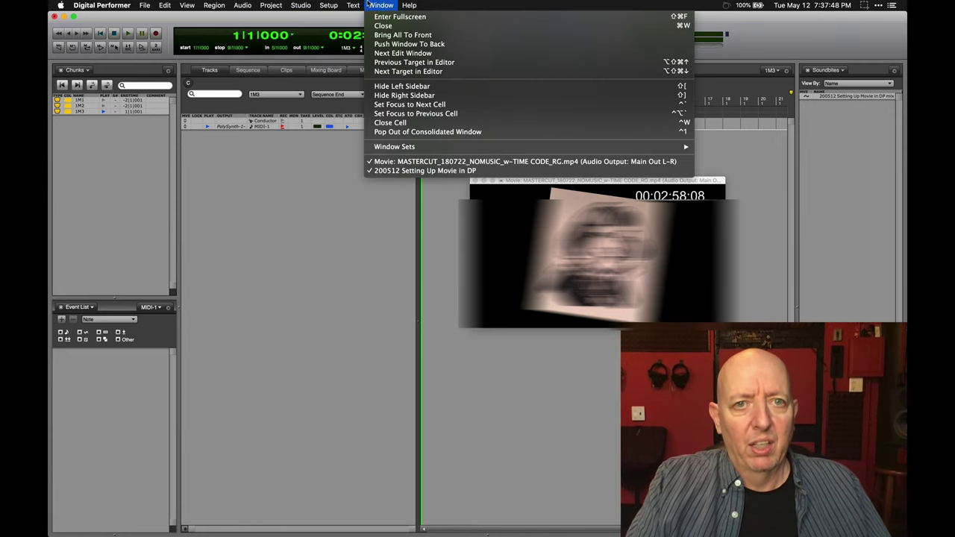
{"action": "mouse_move", "coordinate": [224, 5]}
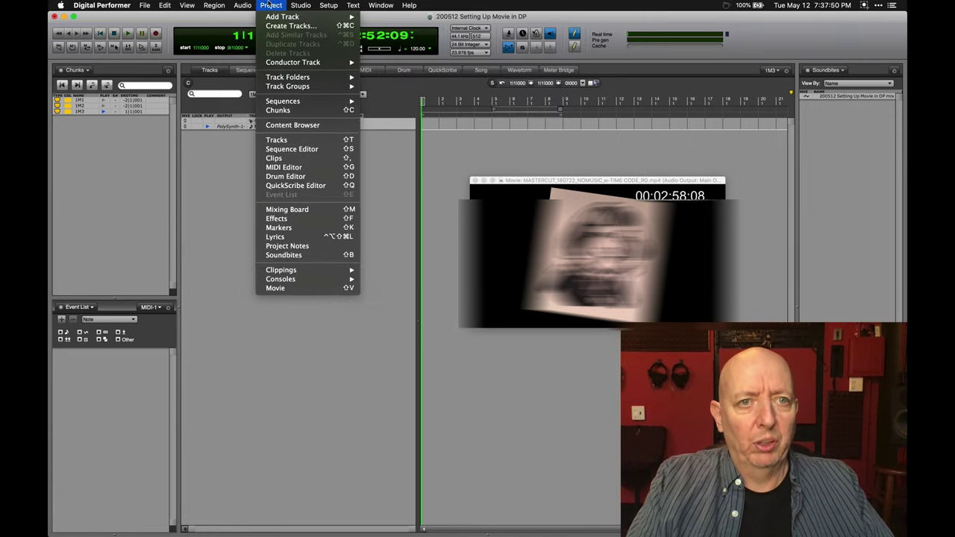
{"action": "mouse_move", "coordinate": [304, 63]}
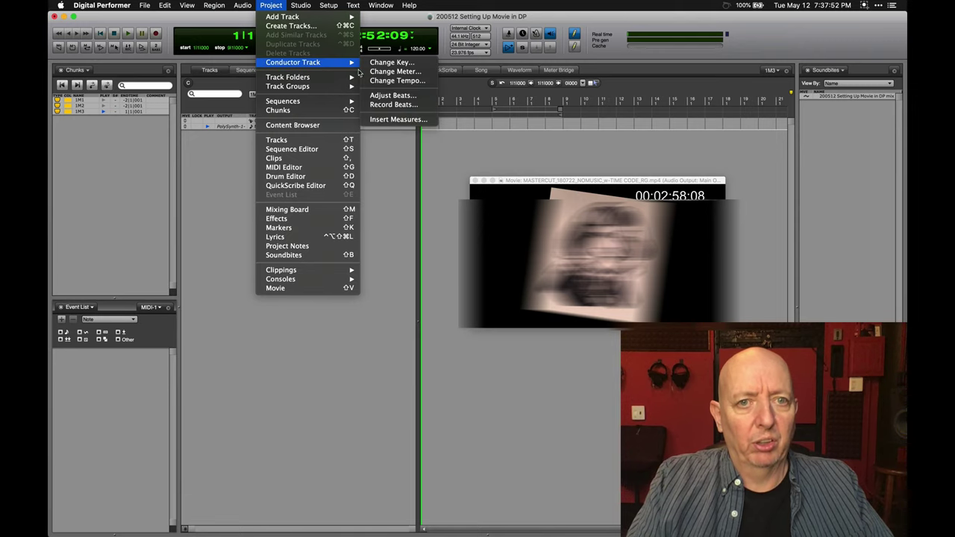
{"action": "left_click", "coordinate": [380, 119]}
{"action": "key", "text": "Return"}
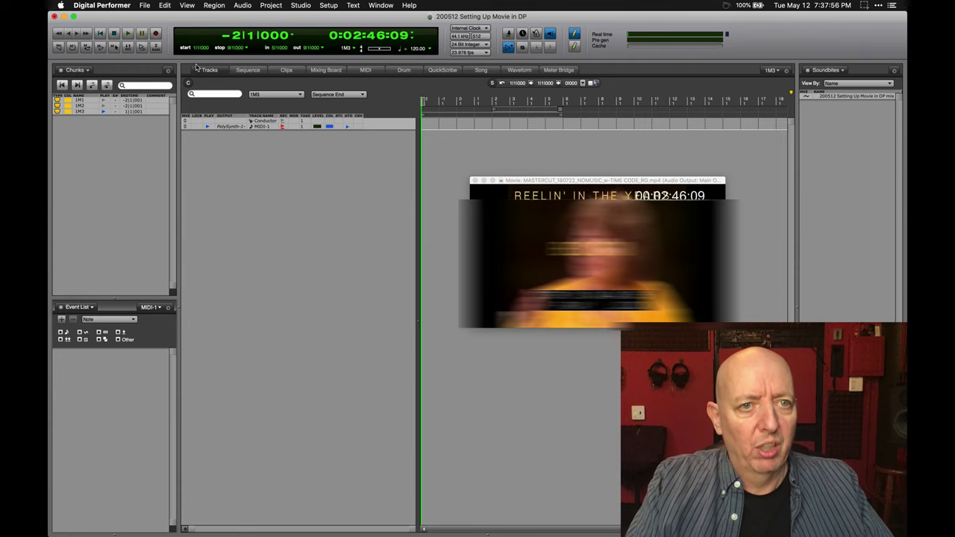
- Go to measure 1 of chunk 1M3 and compare the counter with the burned-in timecode
{"action": "left_click", "coordinate": [234, 36]}
{"action": "type", "text": "1"}
{"action": "key", "text": "Return"}
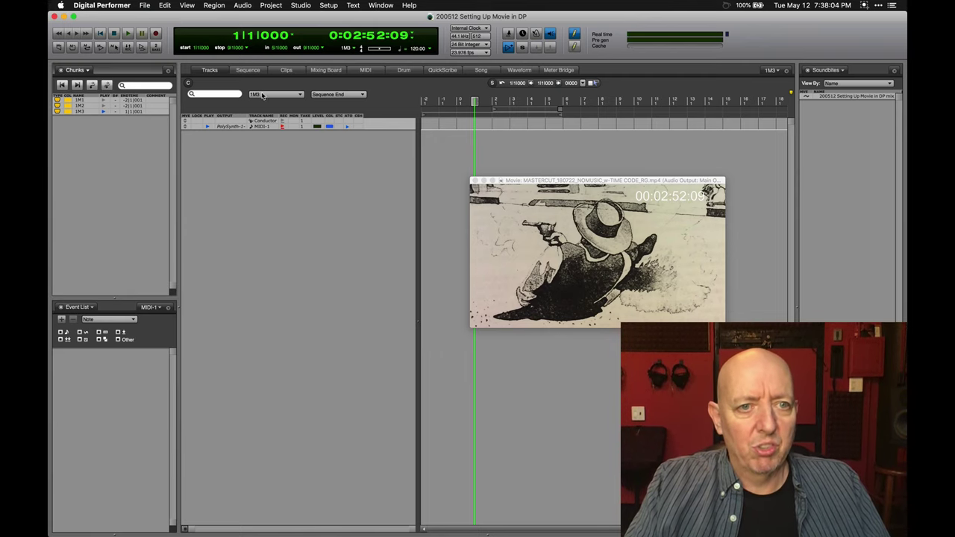
- Activate 1M1 and draw an A1 note at the start of measure 1 on MIDI-1, extending it to a duration of 37 beats
{"action": "left_click", "coordinate": [104, 101]}
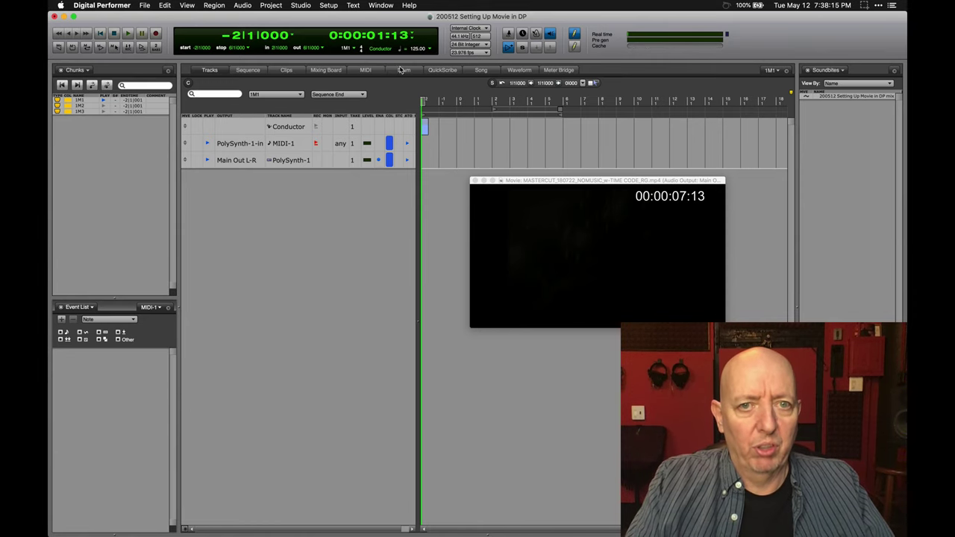
{"action": "left_click", "coordinate": [365, 70]}
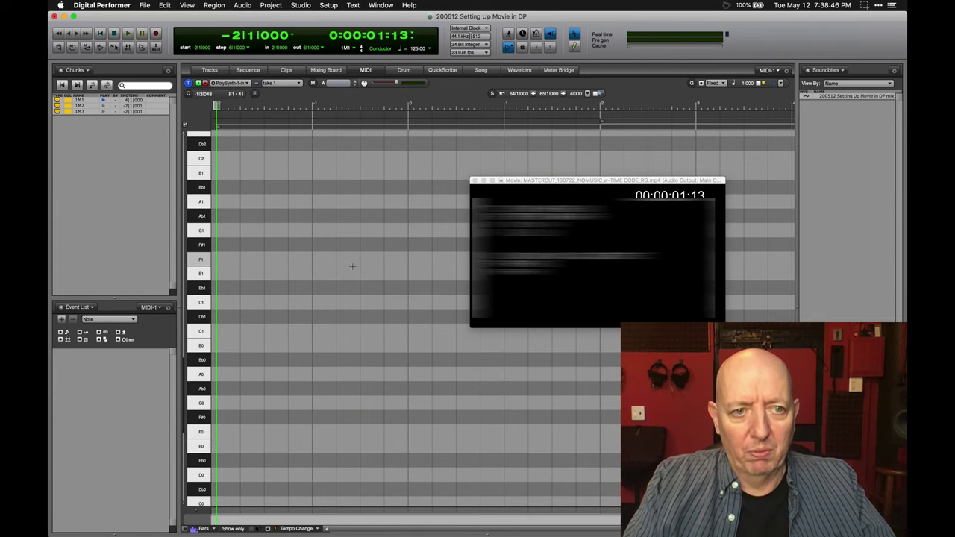
{"action": "scroll", "coordinate": [352, 267], "scroll_direction": "down", "scroll_amount": 3}
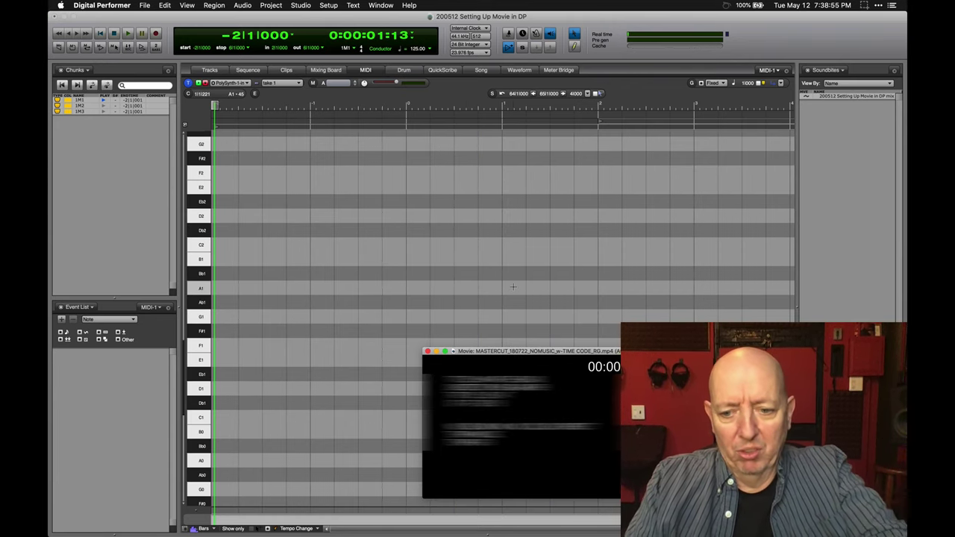
{"action": "left_click", "coordinate": [513, 288]}
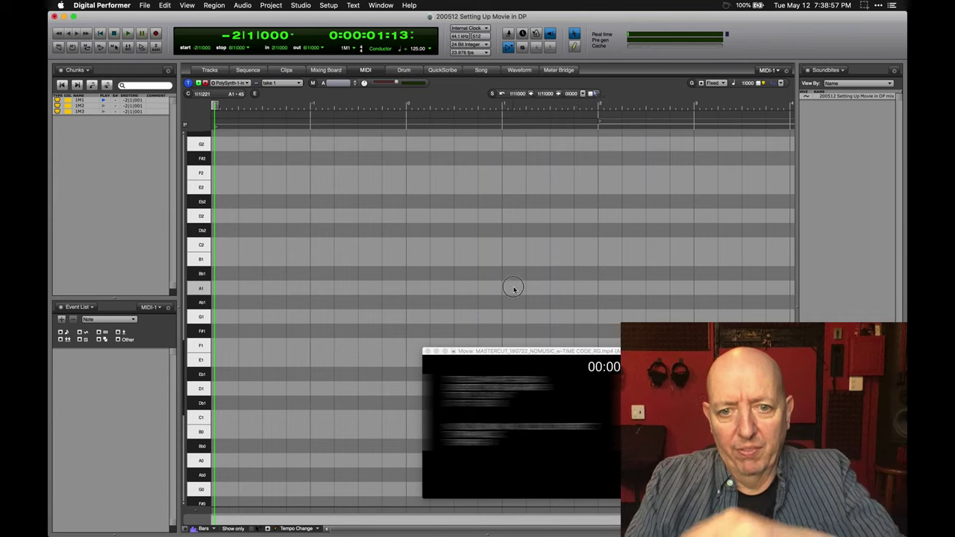
{"action": "left_click", "coordinate": [514, 288], "text": "alt"}
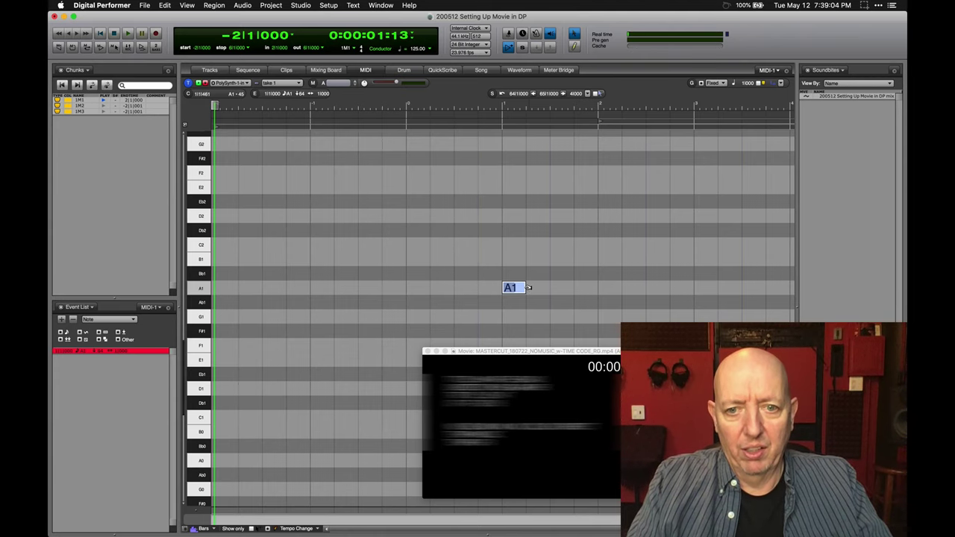
{"action": "left_click_drag", "start_coordinate": [531, 287], "coordinate": [747, 291]}
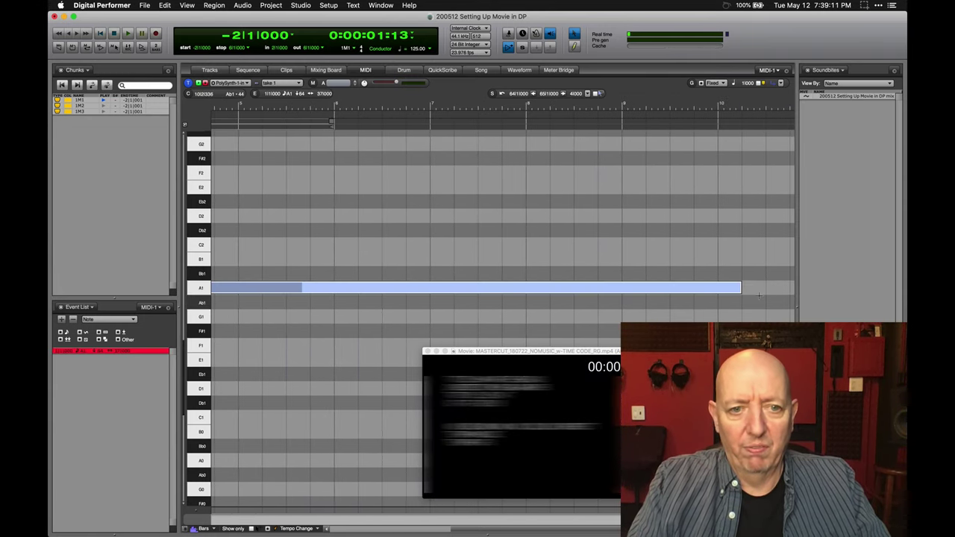
{"action": "scroll", "coordinate": [427, 307], "scroll_direction": "left", "scroll_amount": 5}
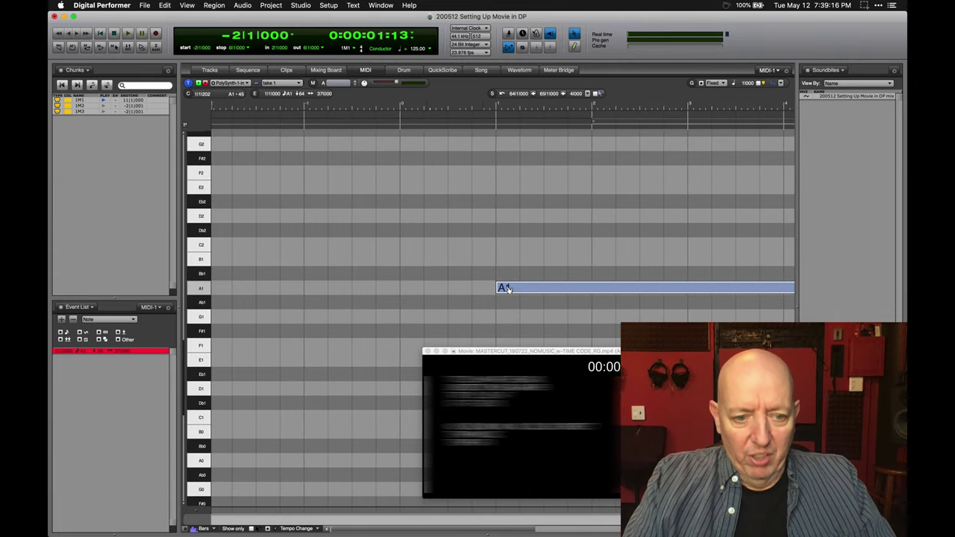
- Duplicate the long A1 note up to Db2 and E2 to form a chord, and play it back against the movie
{"action": "left_click_drag", "start_coordinate": [505, 288], "coordinate": [507, 236]}
{"action": "left_click_drag", "start_coordinate": [506, 215], "coordinate": [508, 189]}
{"action": "key", "text": "space"}
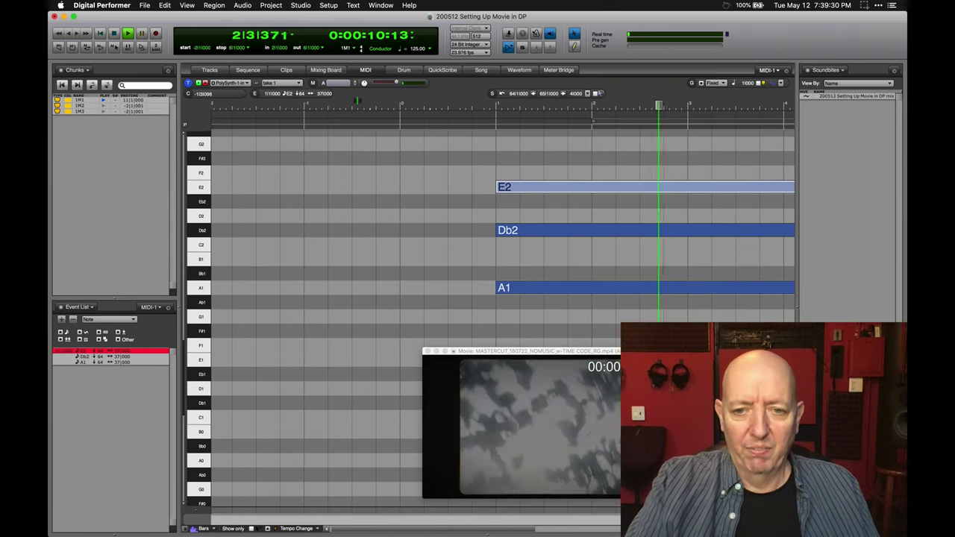
{"action": "key", "text": "space"}
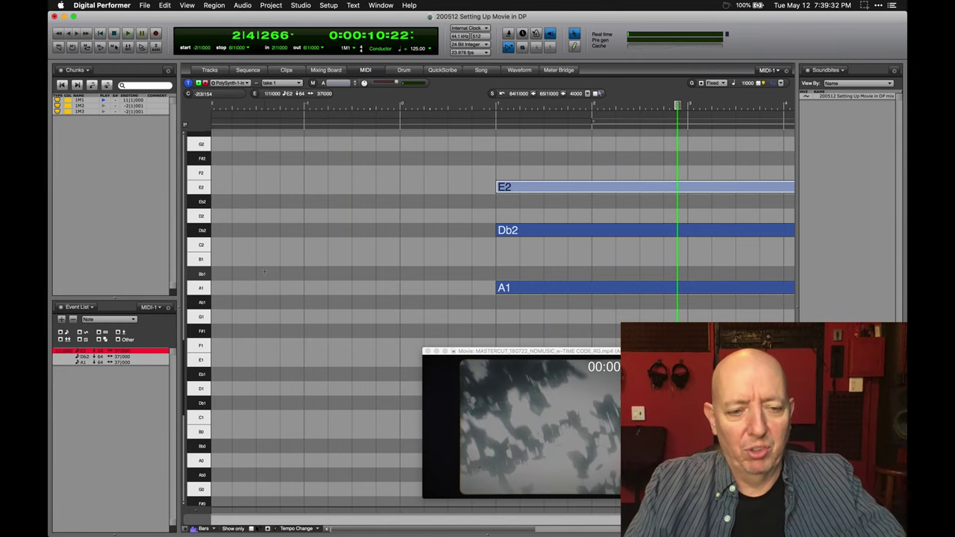
- Activate 1M2, add one-beat E1 notes on beats 1 and 3 of measures 1 to 3, and play them against the movie
{"action": "left_click", "coordinate": [103, 105]}
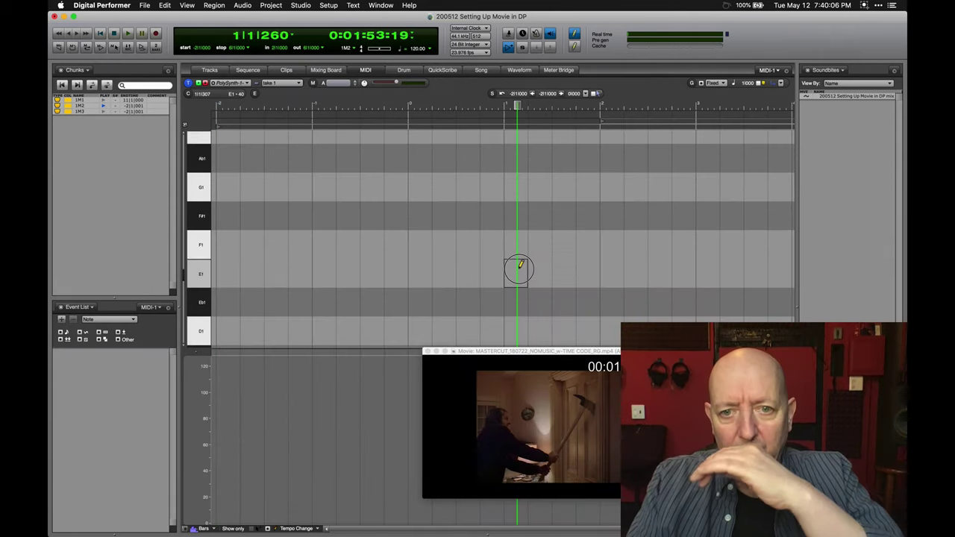
{"action": "mouse_move", "coordinate": [514, 254]}
{"action": "left_mouse_down"}
{"action": "mouse_move", "coordinate": [589, 254]}
{"action": "mouse_move", "coordinate": [527, 271]}
{"action": "left_mouse_up"}
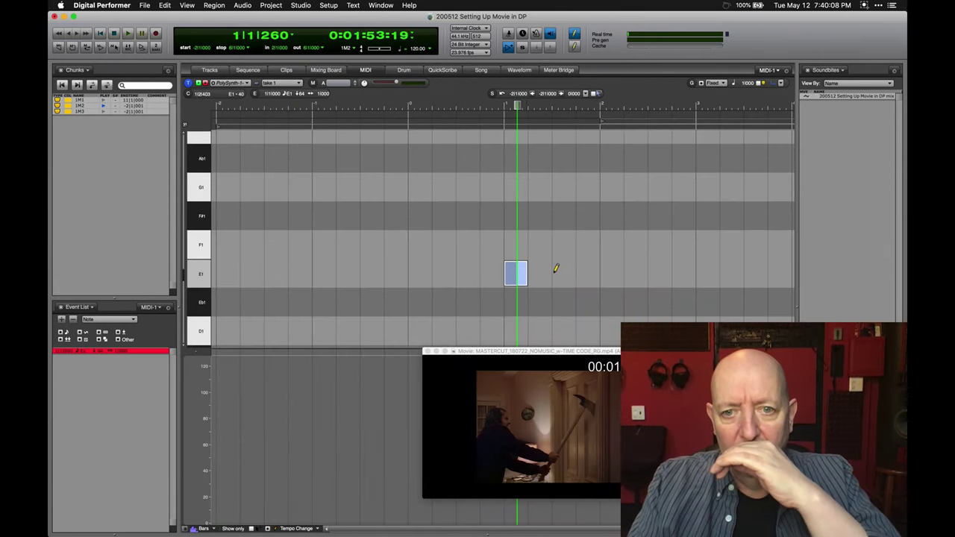
{"action": "left_click", "coordinate": [564, 270]}
{"action": "left_click", "coordinate": [612, 270]}
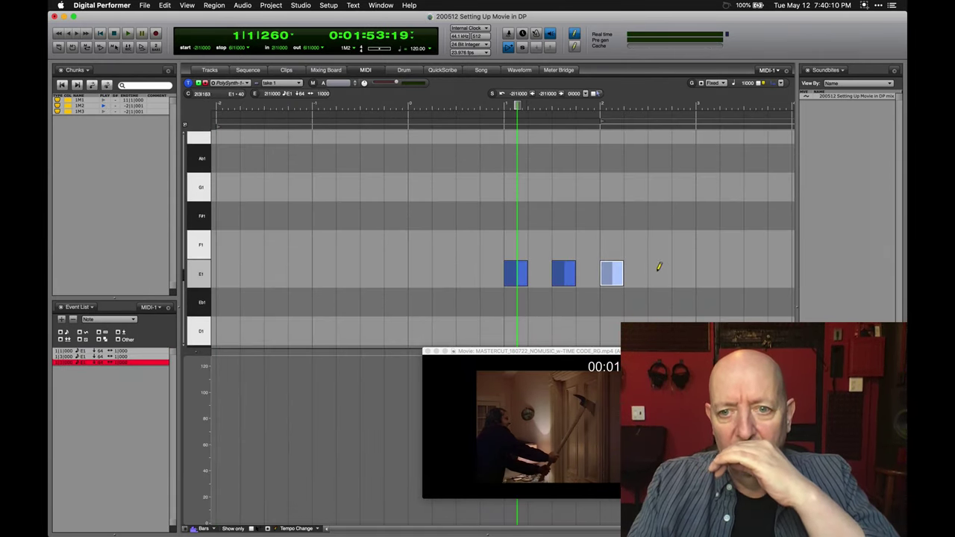
{"action": "left_click", "coordinate": [660, 270]}
{"action": "left_click", "coordinate": [709, 270]}
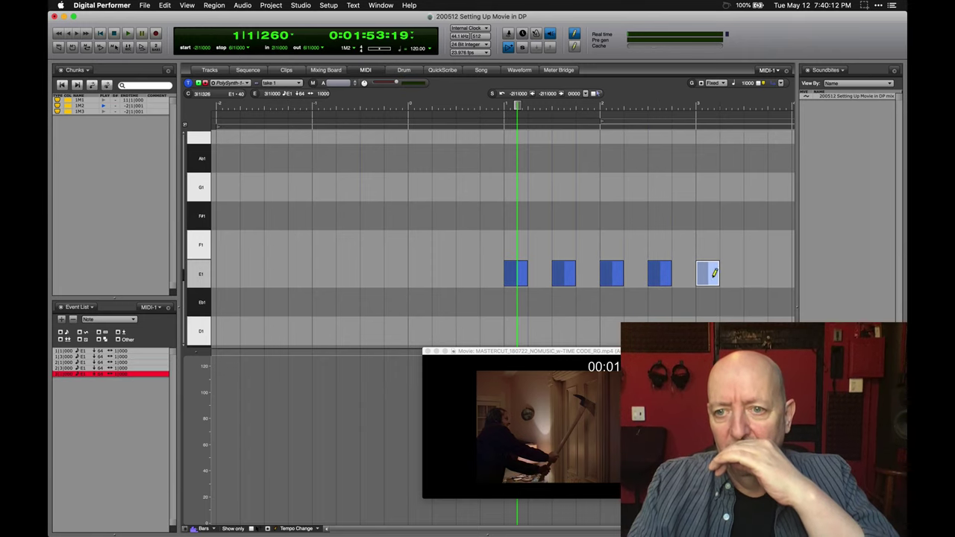
{"action": "left_click", "coordinate": [758, 271]}
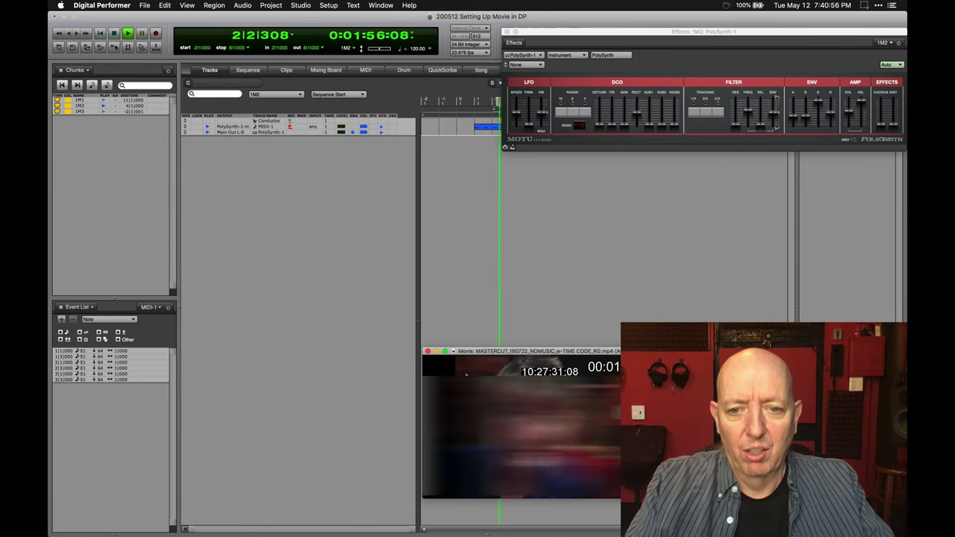
{"action": "key", "text": "space"}
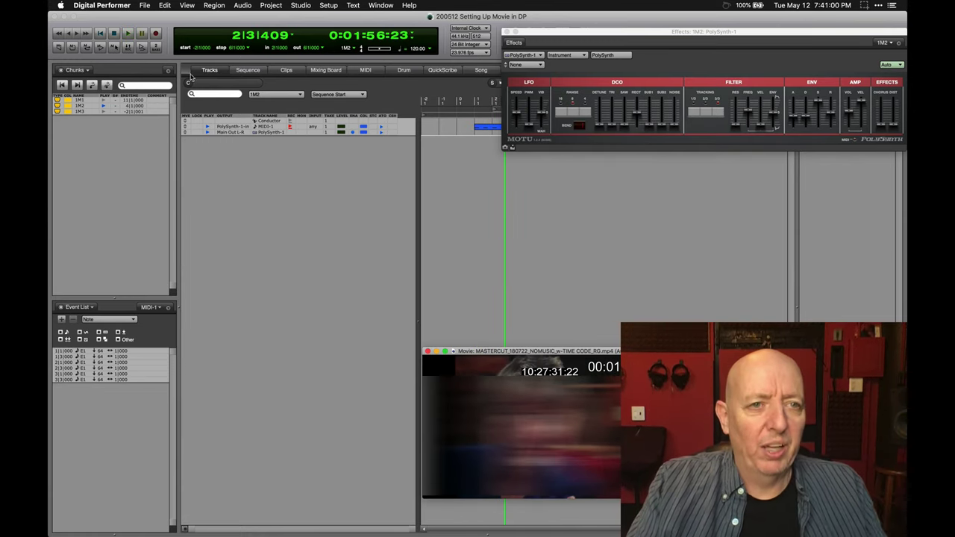
- Activate 1M3 and move the playback position to 1|1|000
{"action": "left_click", "coordinate": [102, 112]}
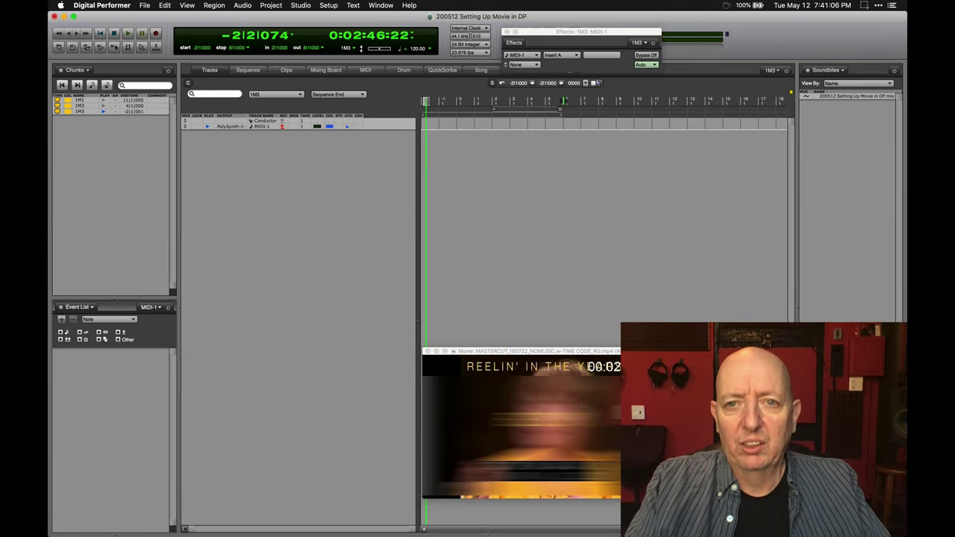
{"action": "left_click", "coordinate": [236, 37]}
{"action": "type", "text": "1|1|000"}
{"action": "key", "text": "Return"}
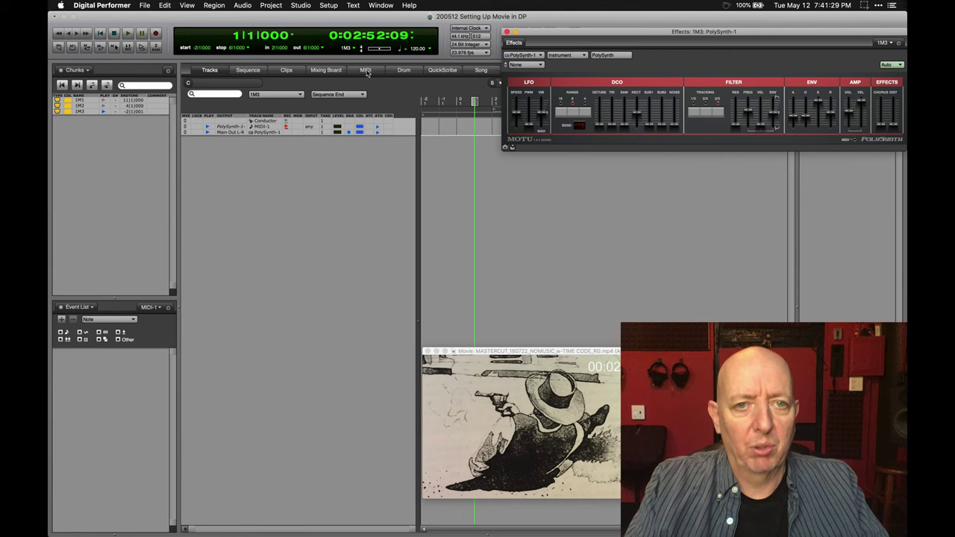
- Draw one-beat notes G3, D4, B3, D4 in each of measures 1 and 2 of 1M3, ending with G3 at measure 3
{"action": "left_click", "coordinate": [365, 70]}
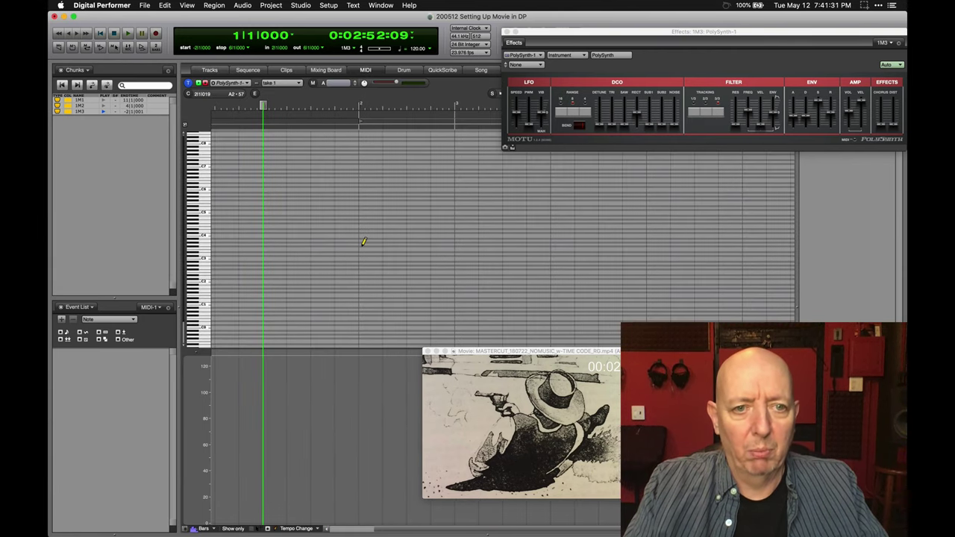
{"action": "scroll", "coordinate": [294, 216], "scroll_direction": "up", "scroll_amount": 3}
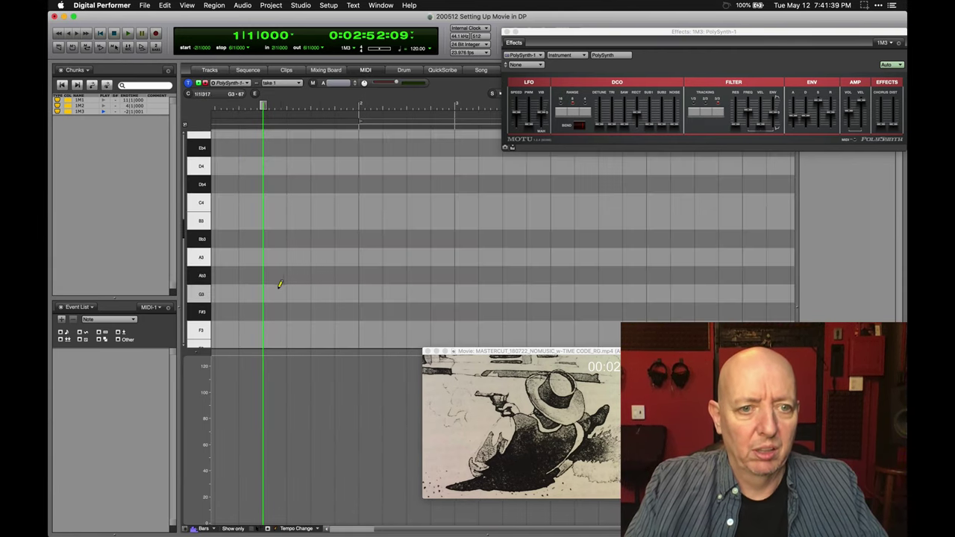
{"action": "left_click", "coordinate": [275, 293]}
{"action": "left_click", "coordinate": [298, 165]}
{"action": "left_click", "coordinate": [322, 220]}
{"action": "left_click", "coordinate": [346, 166]}
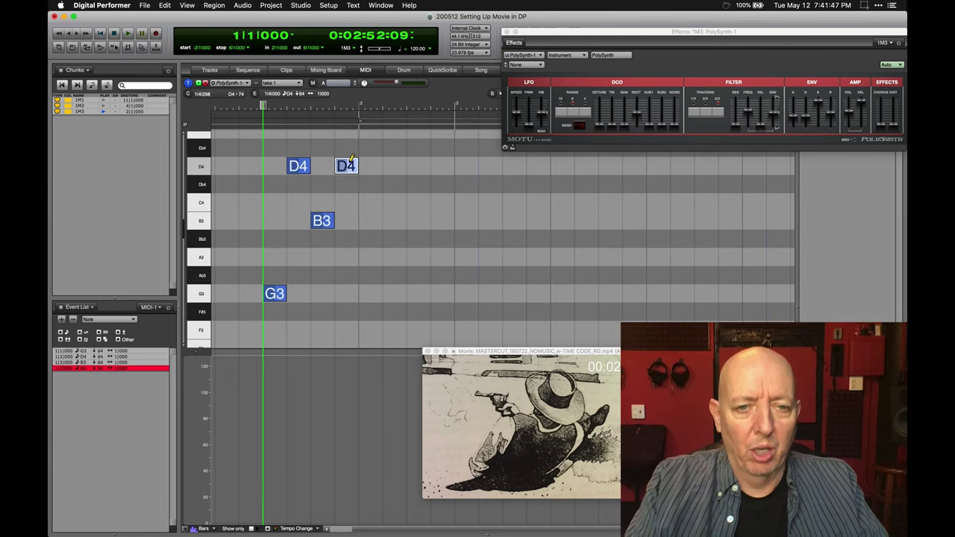
{"action": "left_click", "coordinate": [370, 294]}
{"action": "left_click", "coordinate": [394, 165]}
{"action": "left_click", "coordinate": [418, 220]}
{"action": "left_click", "coordinate": [442, 166]}
{"action": "left_click", "coordinate": [465, 294]}
- Play the 1M3 notes against the movie, stop playback, and save the project
{"action": "key", "text": "space"}
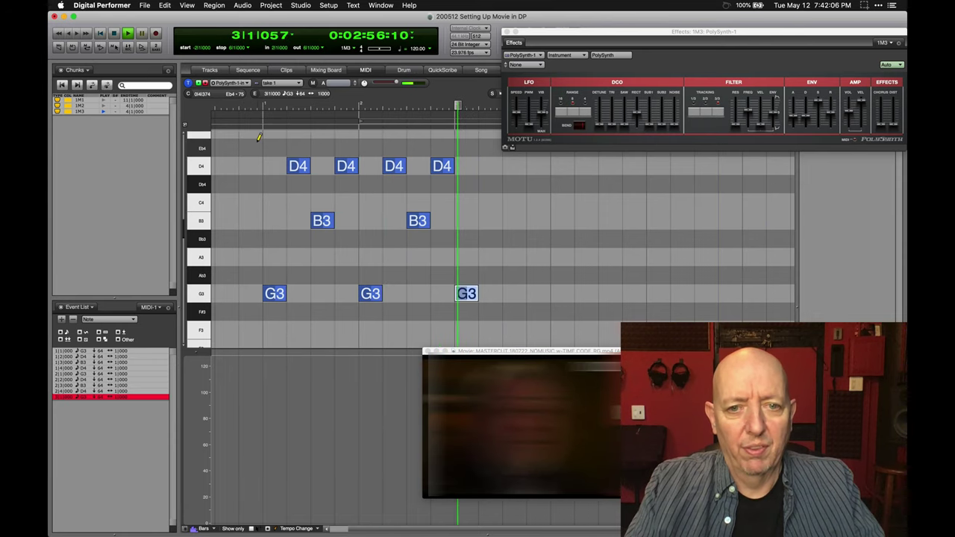
{"action": "key", "text": "space"}
{"action": "key", "text": "super+s"}
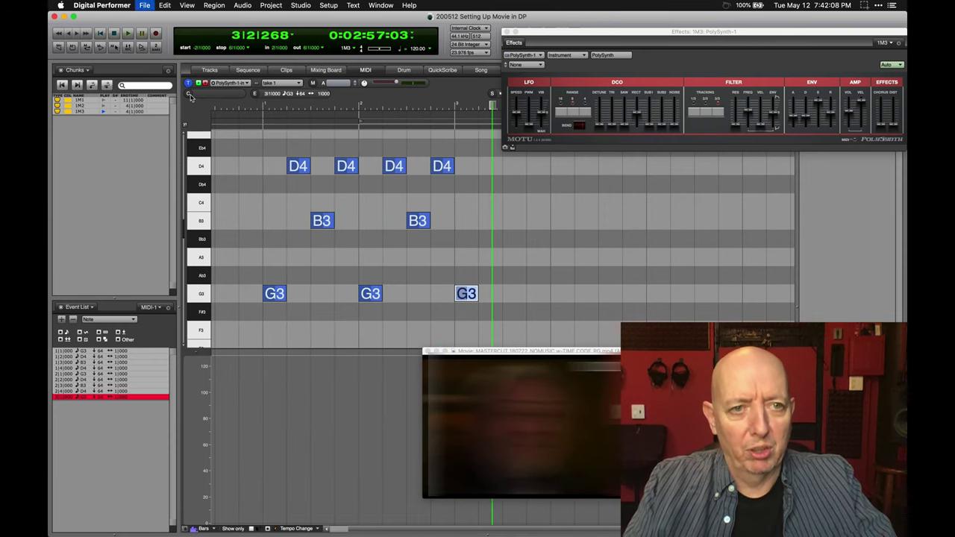
- Duplicate the 1M1 sequence in the track overview's chunk list and rename the copy as Complete Movie
{"action": "left_click", "coordinate": [209, 70]}
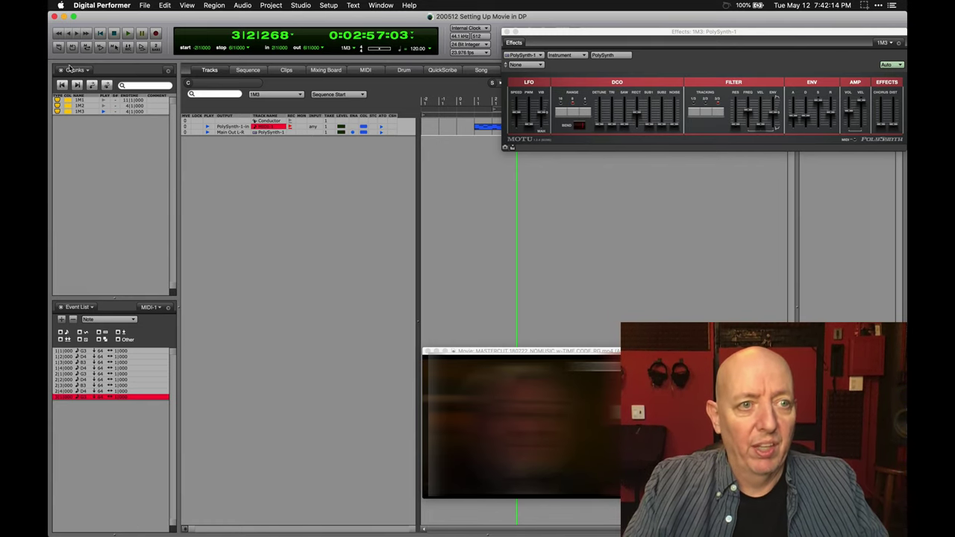
{"action": "left_click", "coordinate": [83, 100]}
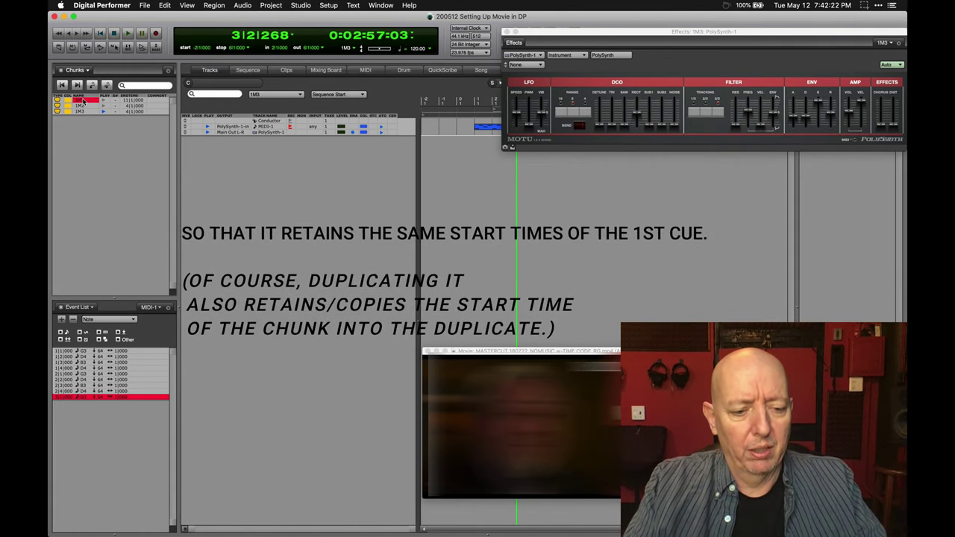
{"action": "right_click", "coordinate": [84, 102]}
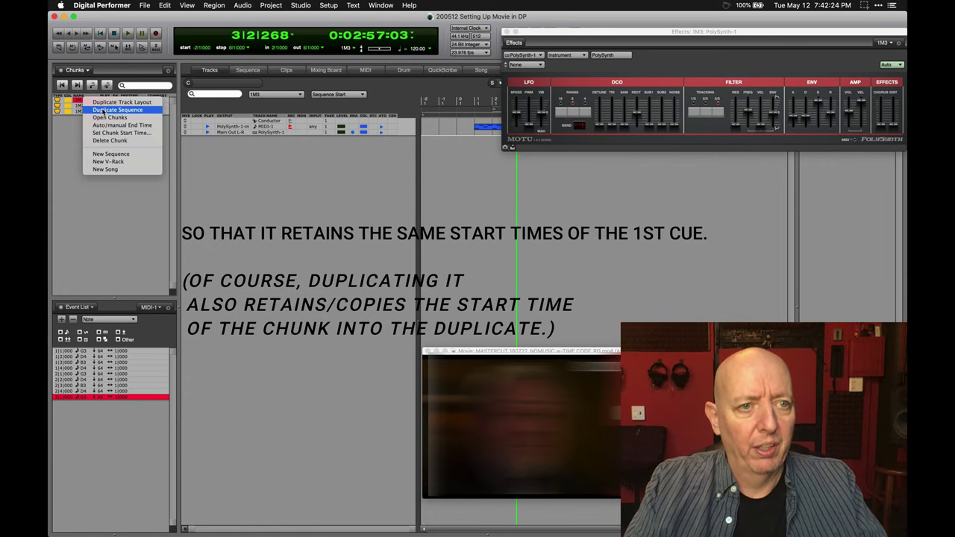
{"action": "left_click", "coordinate": [102, 111]}
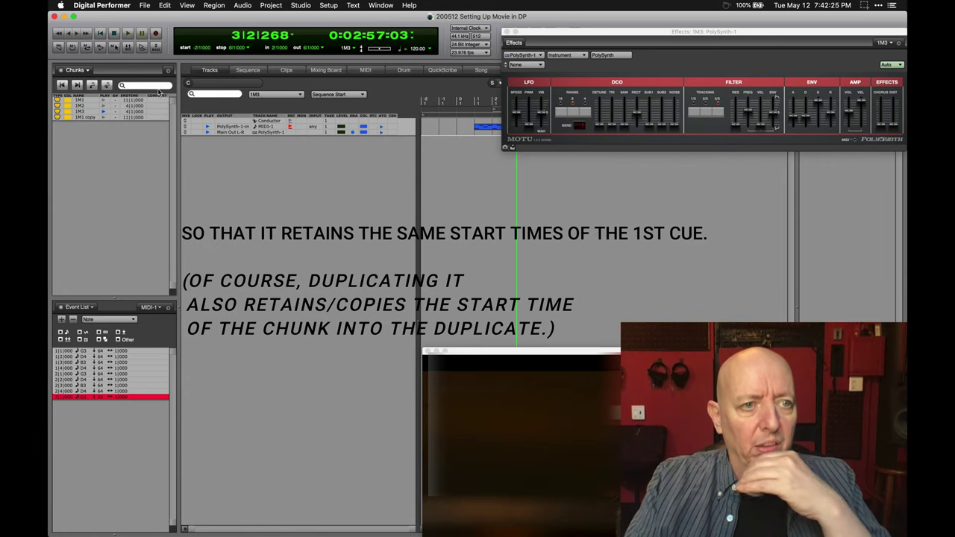
{"action": "double_click", "coordinate": [88, 118]}
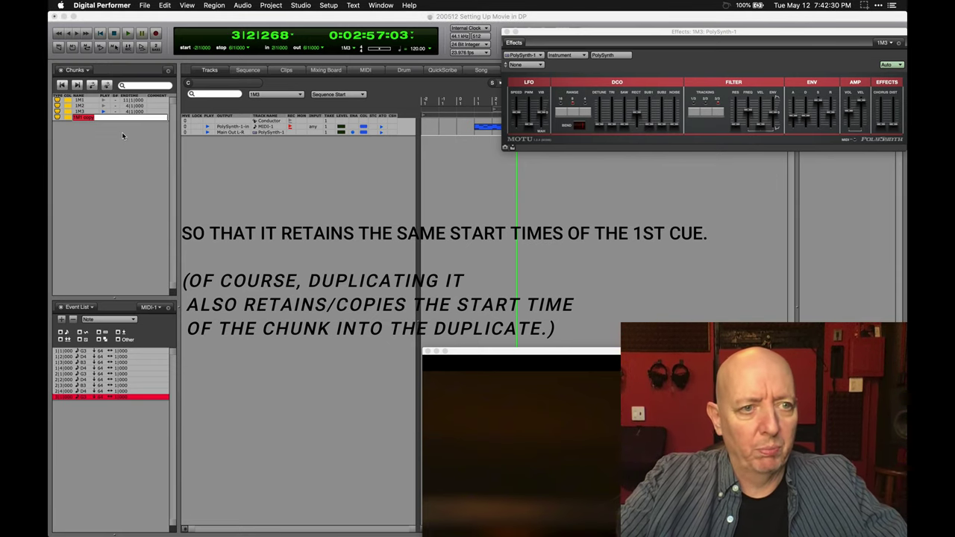
{"action": "type", "text": "Compl"}
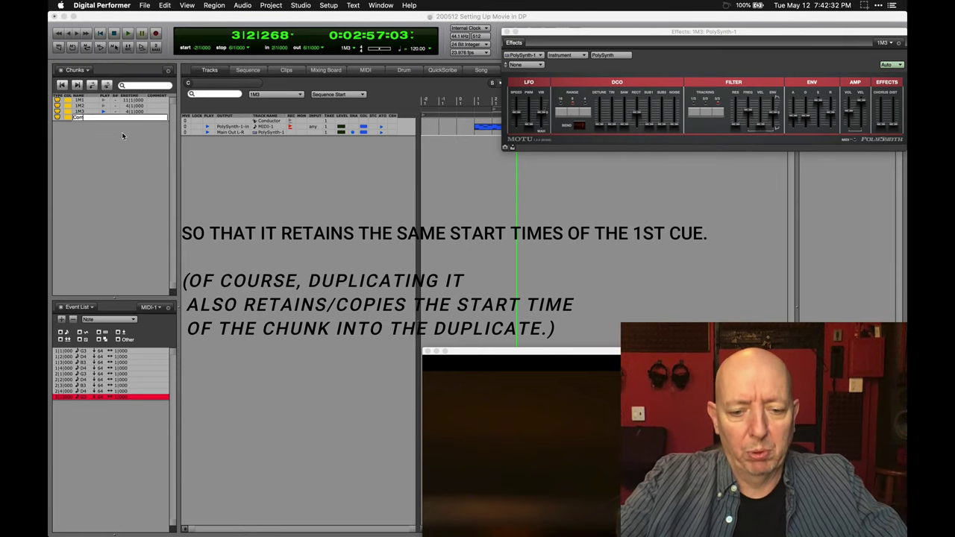
{"action": "type", "text": "ete Movie"}
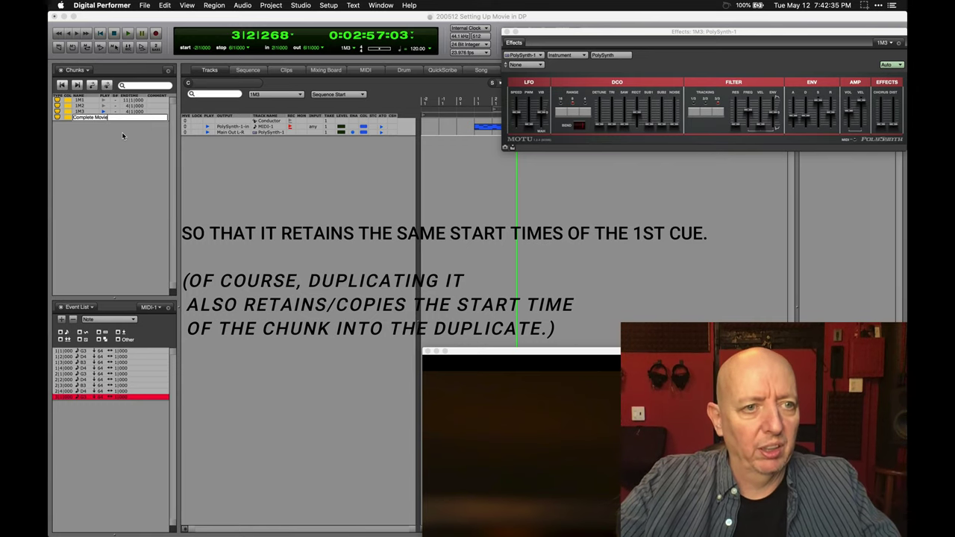
{"action": "key", "text": "Return"}
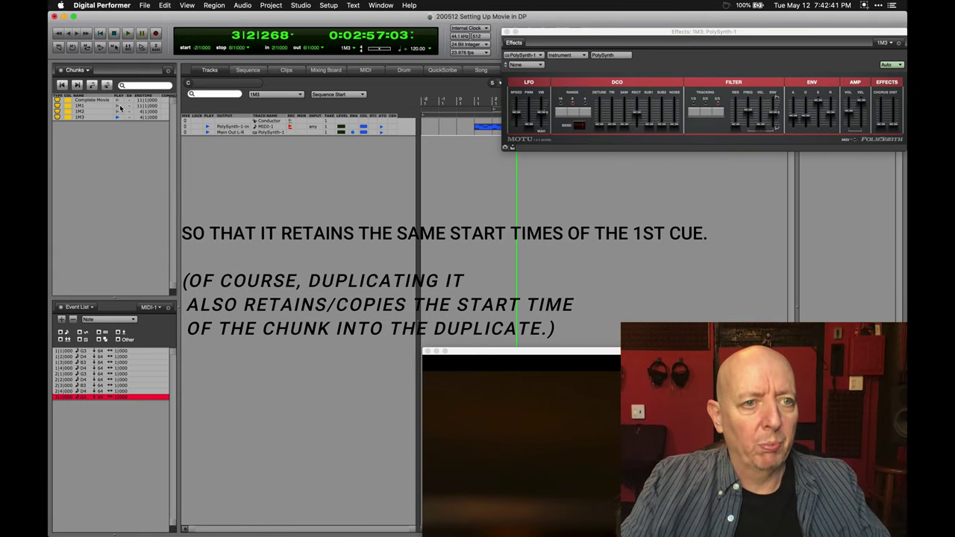
- Bounce 1M1's MIDI-1 range from 0|1|000 to 11|1|000 to disk as stereo, adding the result to that sequence
{"action": "left_click", "coordinate": [118, 107]}
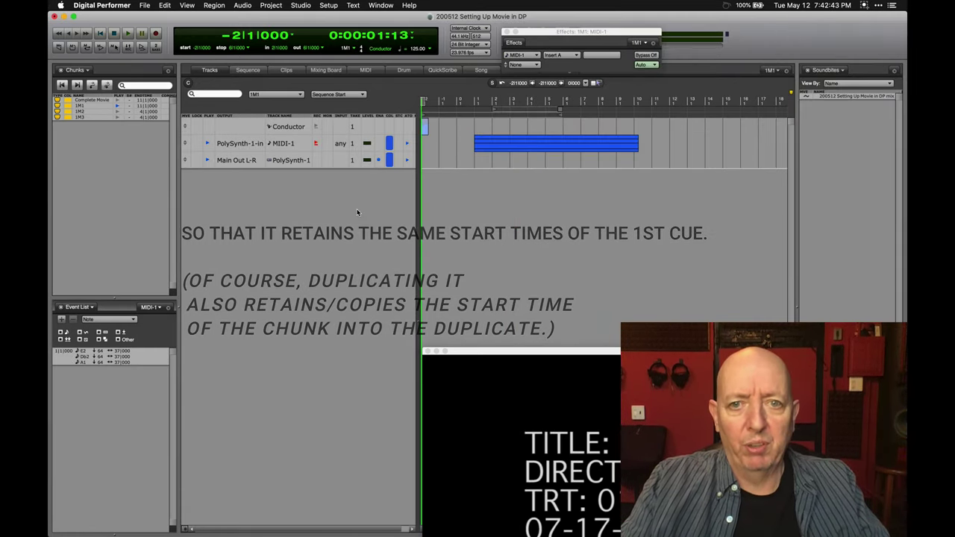
{"action": "left_click_drag", "start_coordinate": [465, 137], "coordinate": [641, 142]}
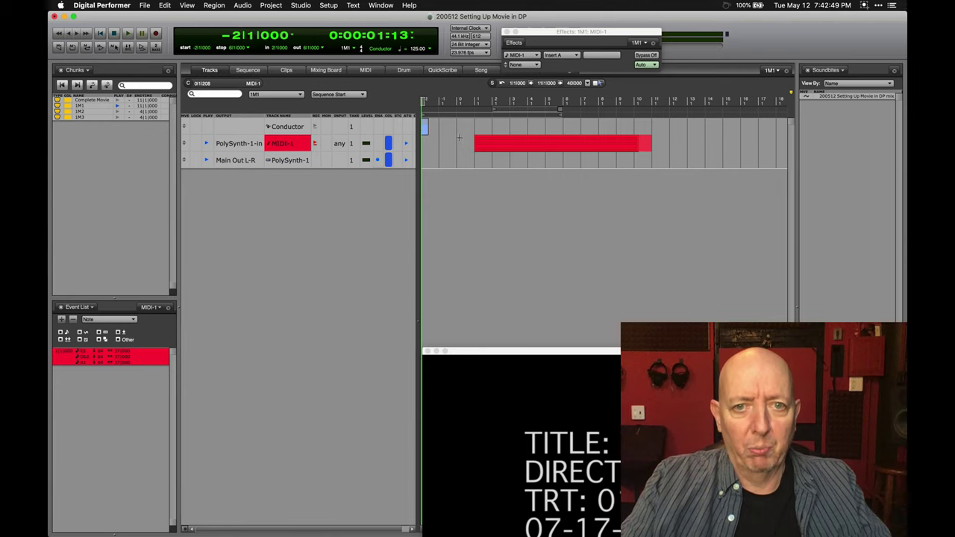
{"action": "left_click", "coordinate": [459, 139]}
{"action": "left_click_drag", "start_coordinate": [481, 138], "coordinate": [647, 142]}
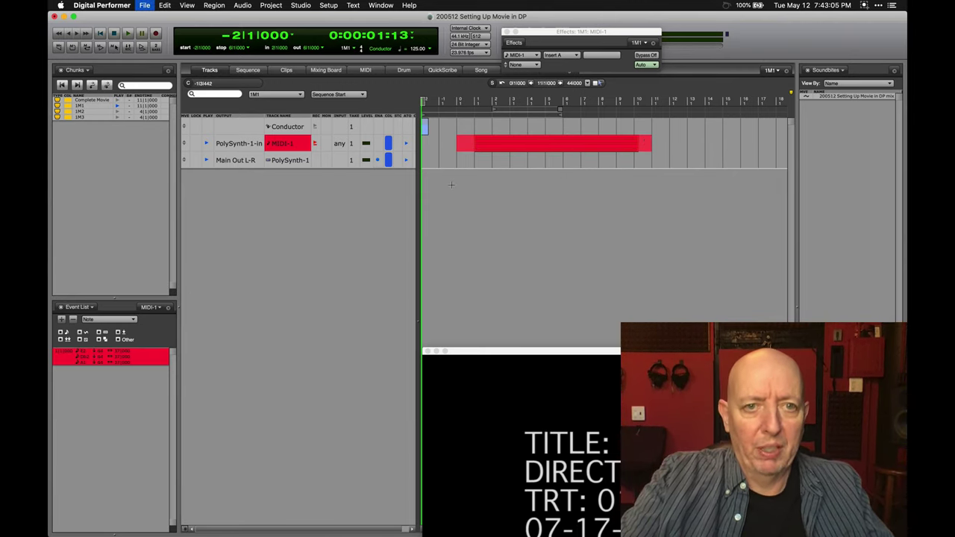
{"action": "key", "text": "super+shift+b"}
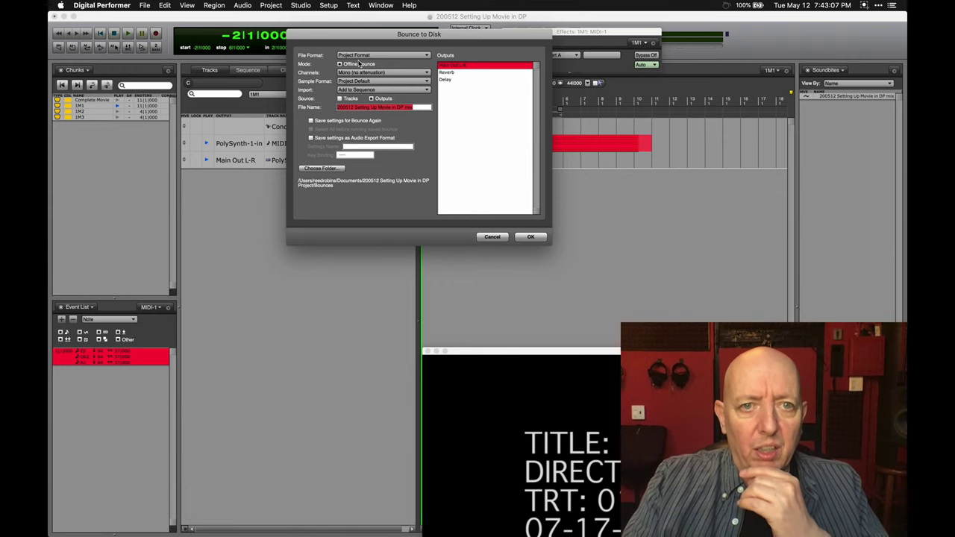
{"action": "left_click", "coordinate": [360, 73]}
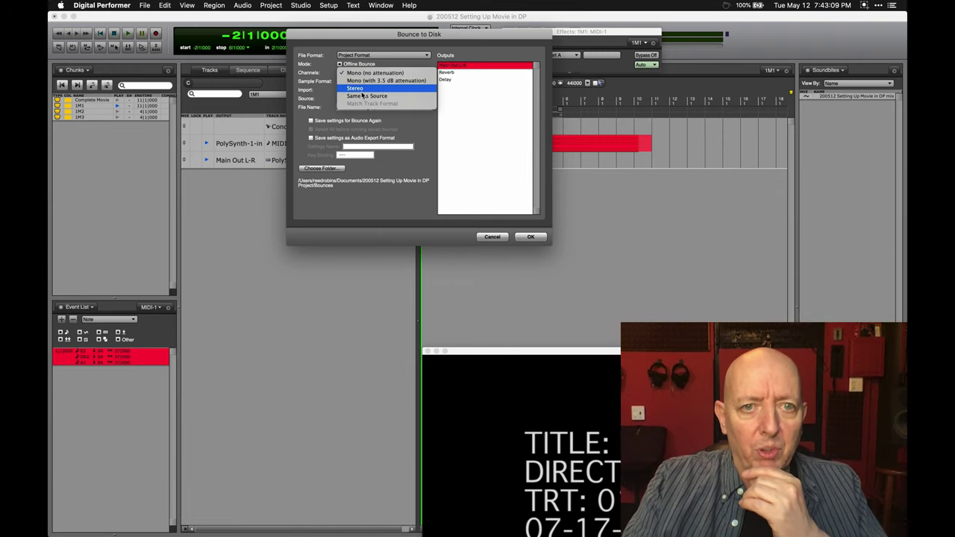
{"action": "left_click", "coordinate": [396, 95]}
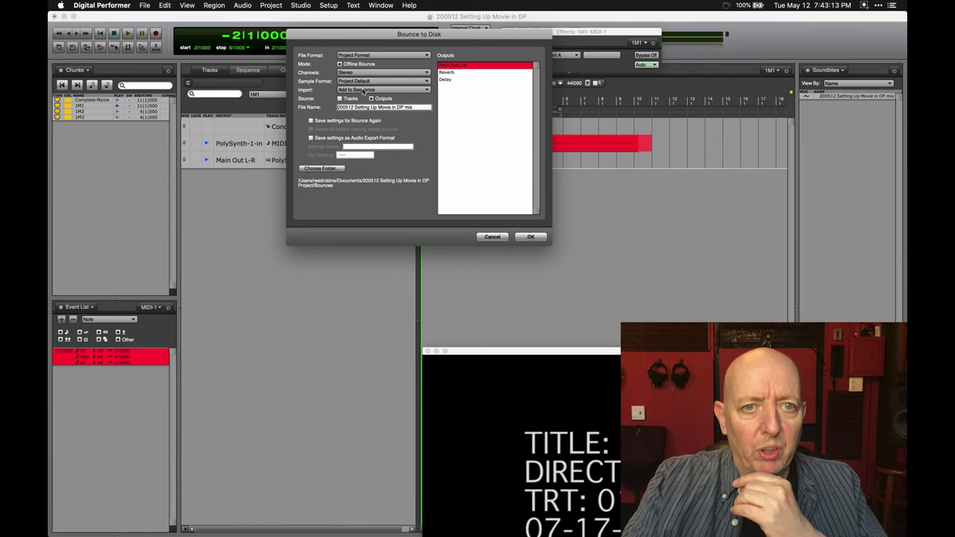
{"action": "left_click", "coordinate": [533, 237]}
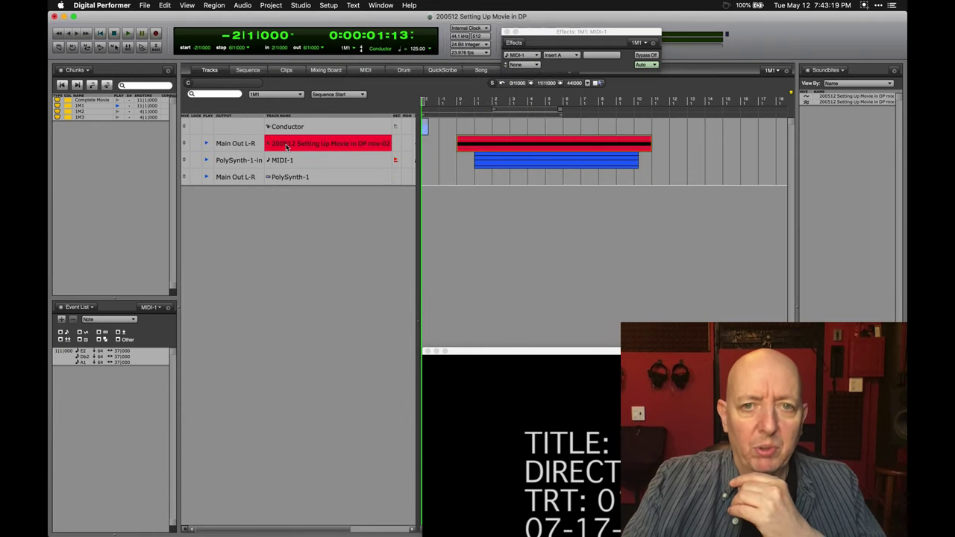
- Activate 1M2 and bounce its MIDI-1 range from 0|1|000 to 4|1|000 to disk in stereo under the default file name
{"action": "left_click", "coordinate": [116, 111]}
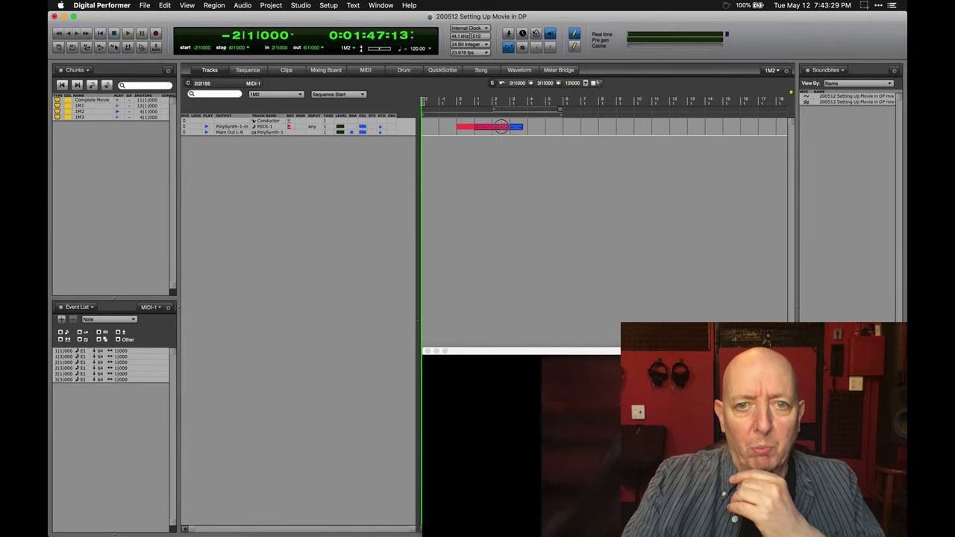
{"action": "left_click", "coordinate": [523, 127]}
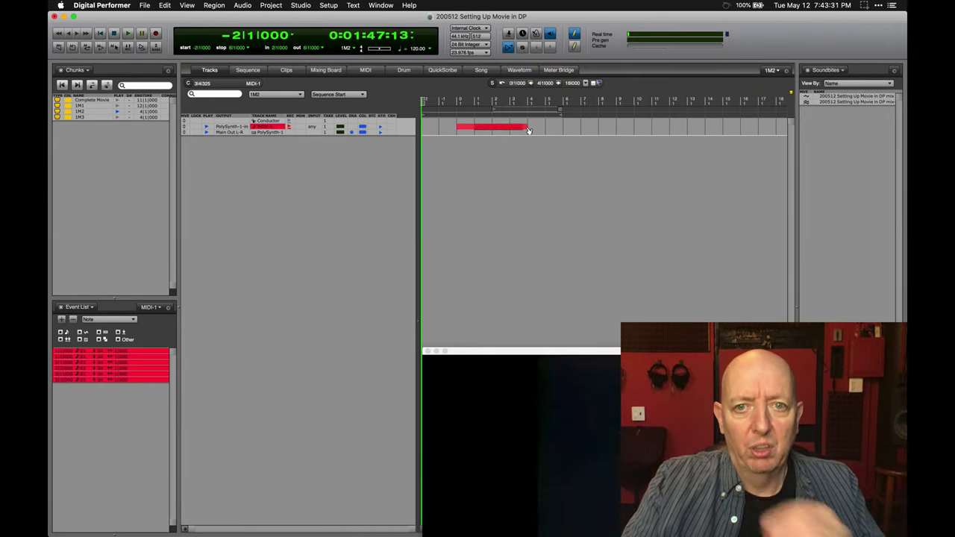
{"action": "key", "text": "super+alt+b"}
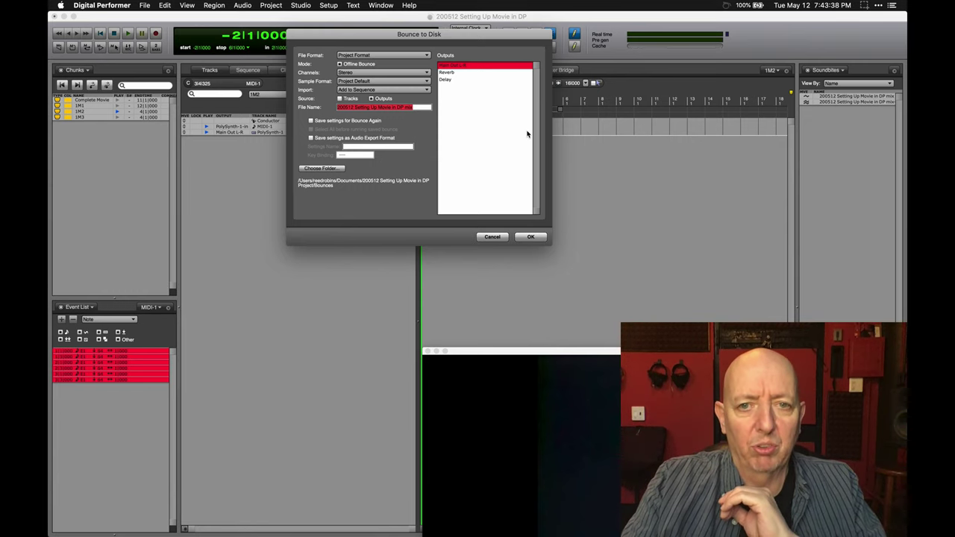
{"action": "key", "text": "Return"}
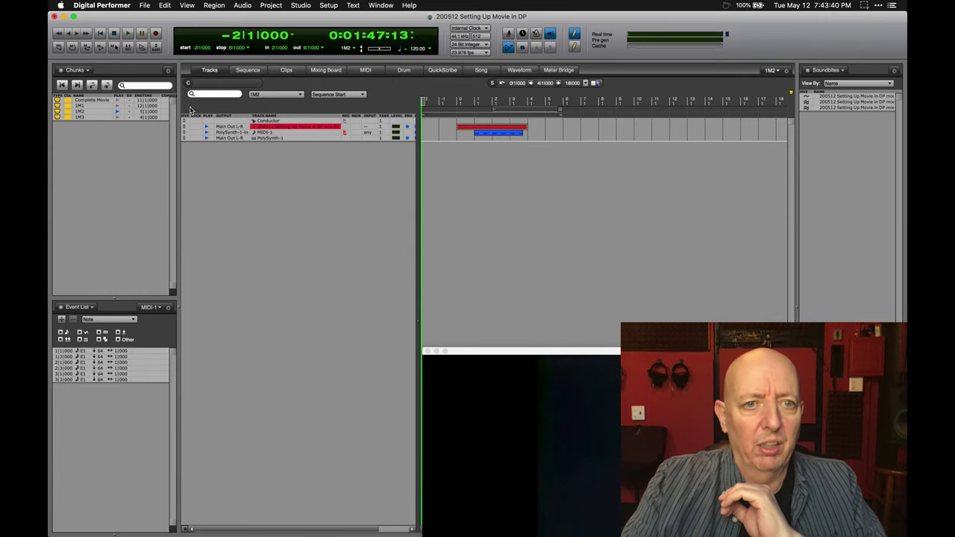
- Activate 1M3 and bounce its MIDI-1 range from 0|1|000 to 4|1|000 to disk in stereo with the file name 1m3
{"action": "left_click", "coordinate": [117, 117]}
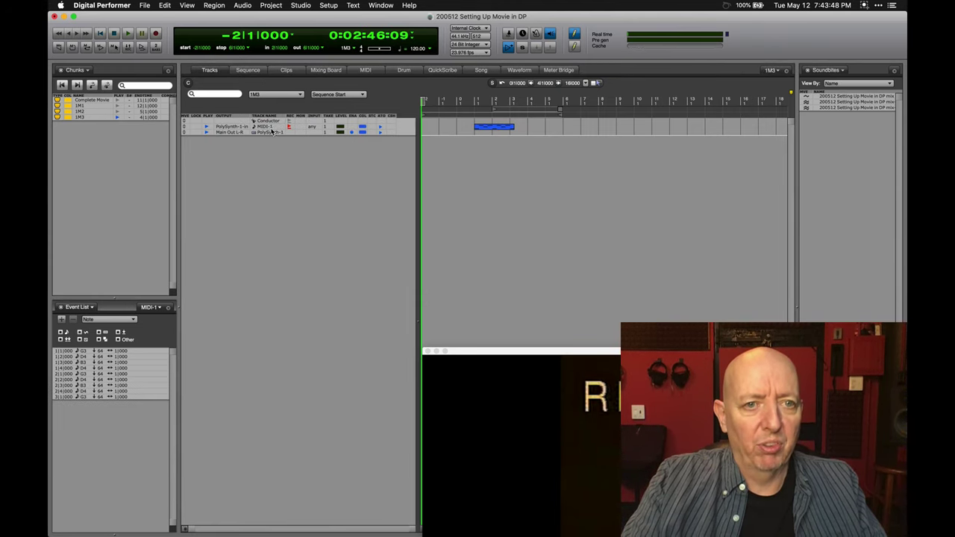
{"action": "left_click", "coordinate": [258, 128]}
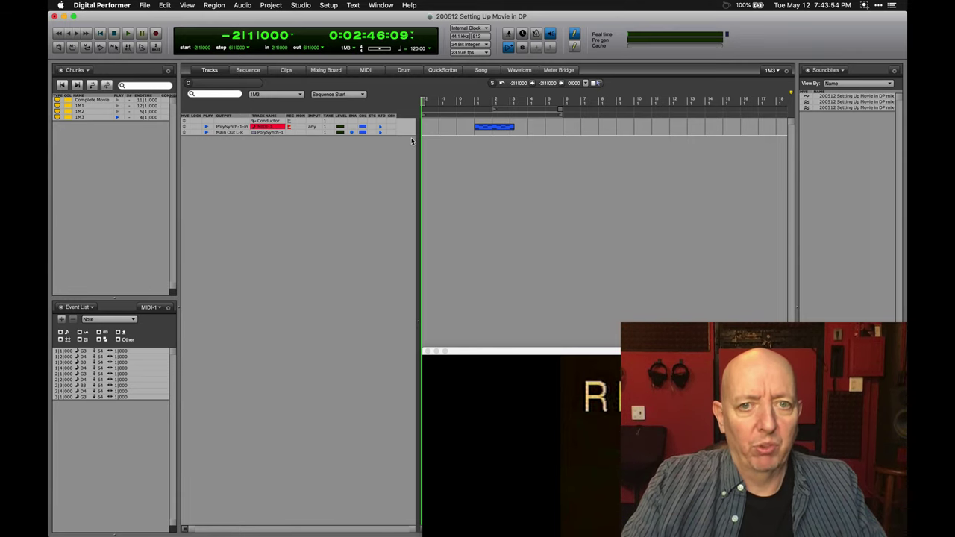
{"action": "left_click_drag", "start_coordinate": [457, 127], "coordinate": [527, 127]}
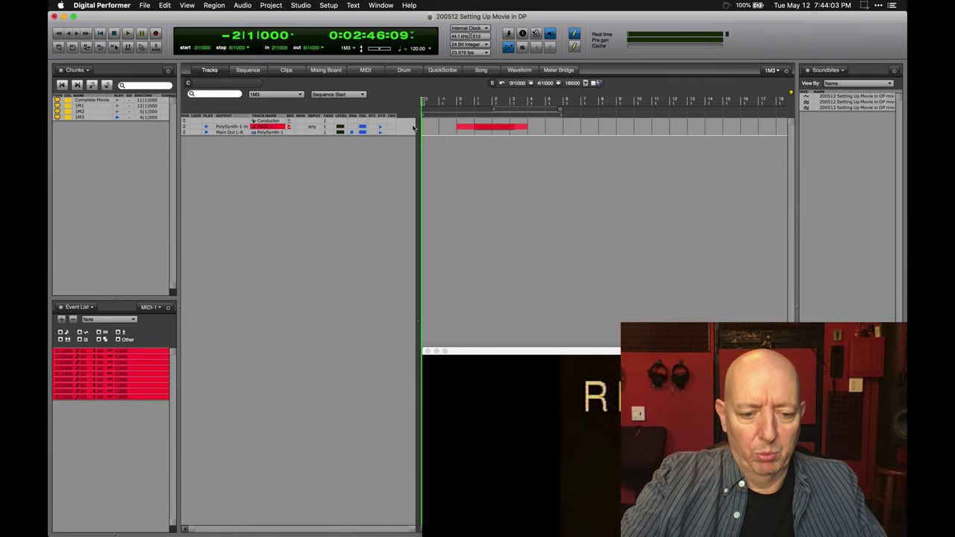
{"action": "key", "text": "super+alt+b"}
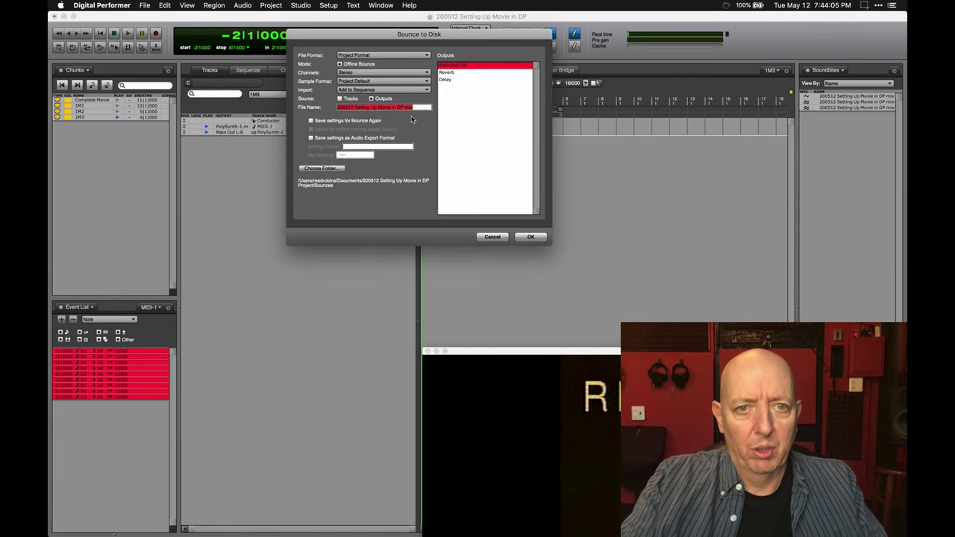
{"action": "type", "text": "G"}
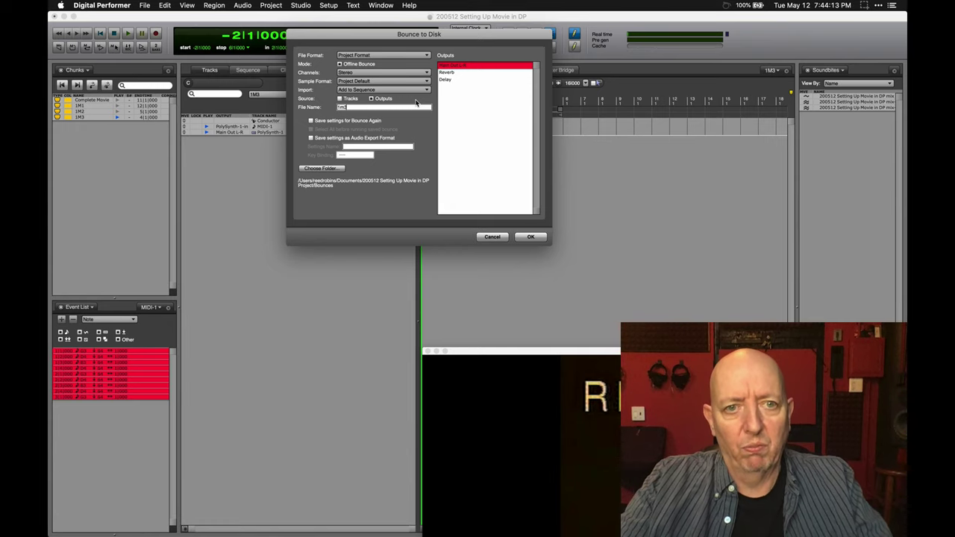
{"action": "left_click", "coordinate": [526, 237]}
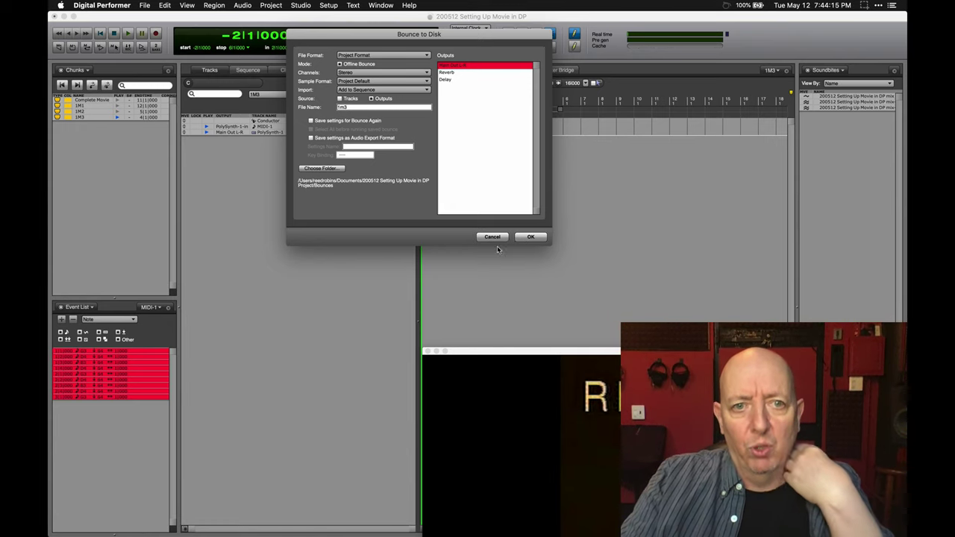
{"action": "left_click", "coordinate": [529, 237]}
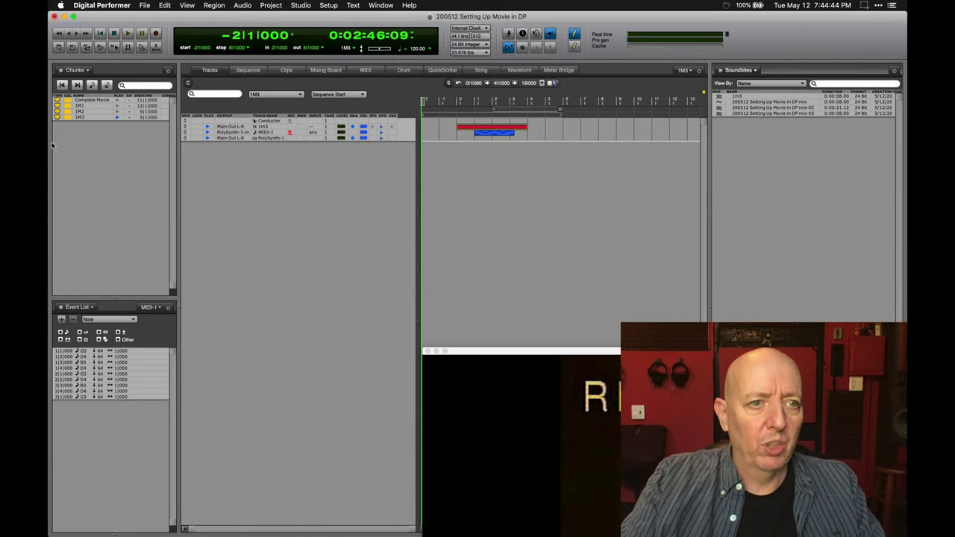
- Activate the Complete Movie chunk and delete the copied notes from its MIDI-1 track
{"action": "left_click", "coordinate": [118, 100]}
{"action": "left_click", "coordinate": [548, 149]}
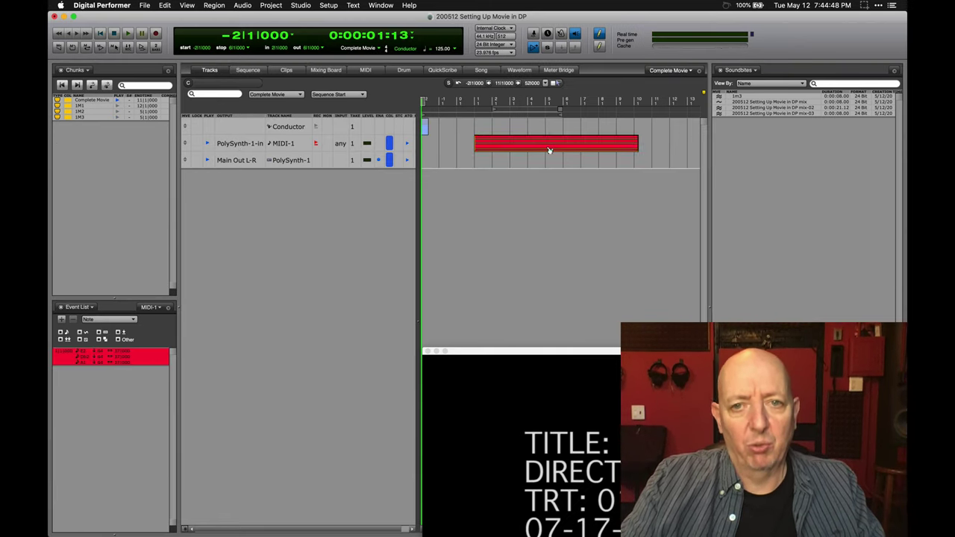
{"action": "key", "text": "Delete"}
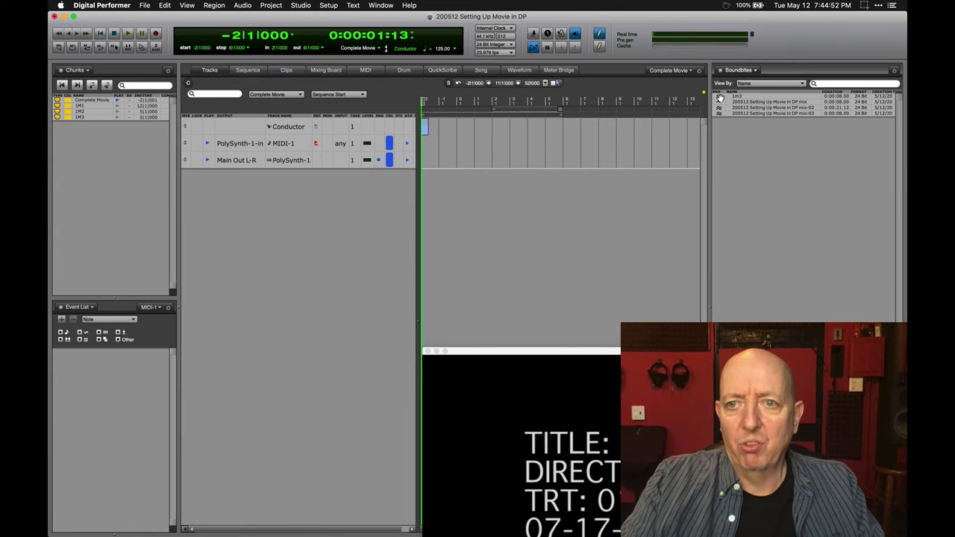
- Add the bounced stereo soundbites 1m3, mix-02 and mix-03 to Complete Movie, each on its own new audio track
{"action": "left_click_drag", "start_coordinate": [719, 97], "coordinate": [351, 241]}
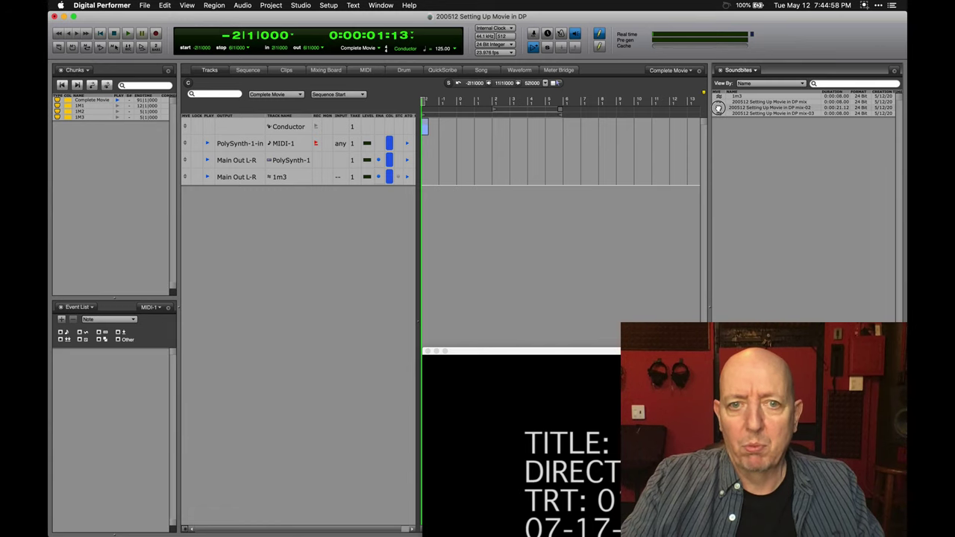
{"action": "left_click_drag", "start_coordinate": [719, 108], "coordinate": [321, 258]}
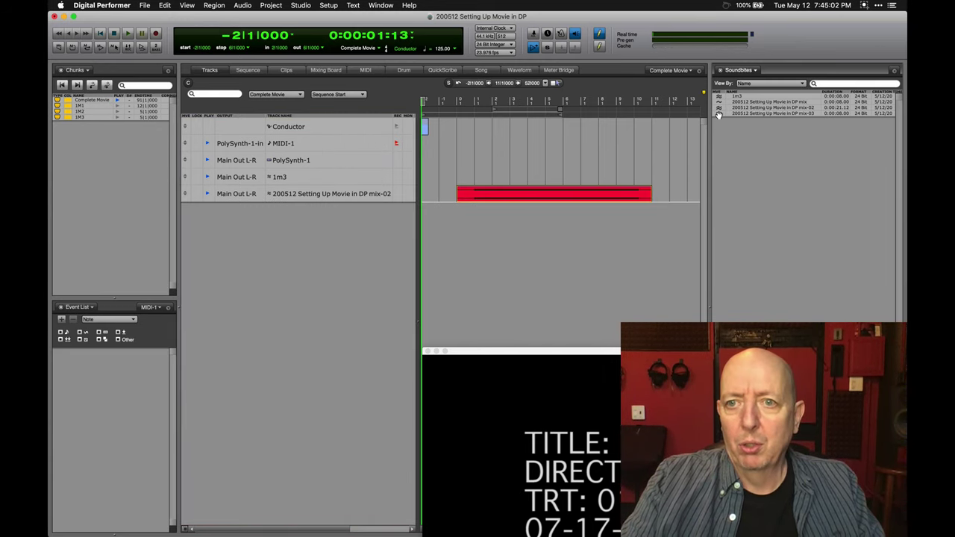
{"action": "left_click_drag", "start_coordinate": [719, 114], "coordinate": [314, 277]}
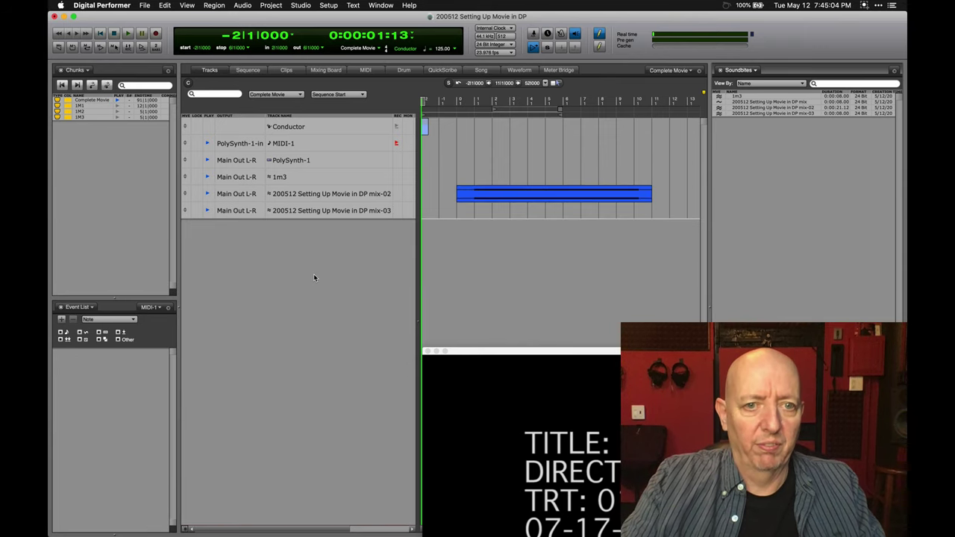
- Examine in the Sequence editor where the 1m3, mix-02 and mix-03 soundbites sit along the Complete Movie timeline
{"action": "scroll", "coordinate": [588, 236], "scroll_direction": "right", "scroll_amount": 5}
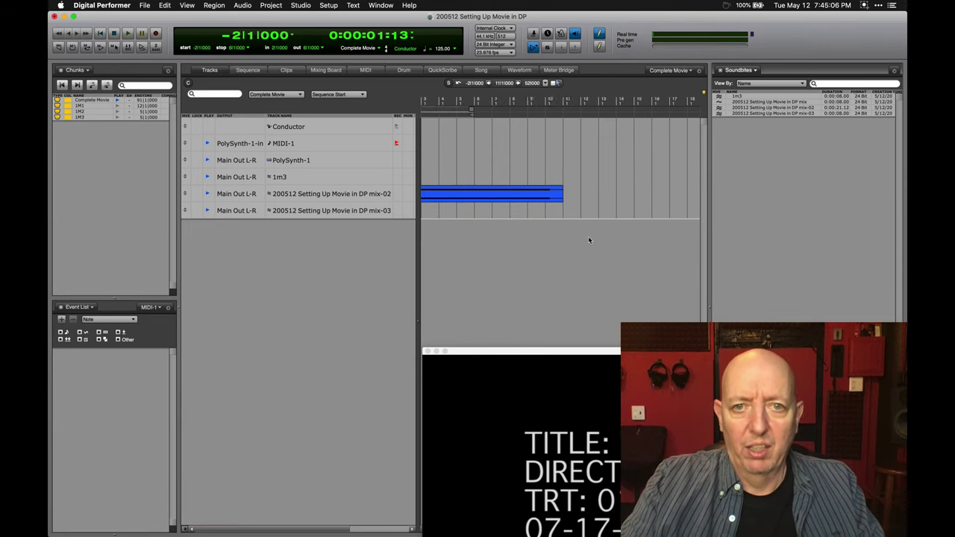
{"action": "scroll", "coordinate": [588, 236], "scroll_direction": "left", "scroll_amount": 2}
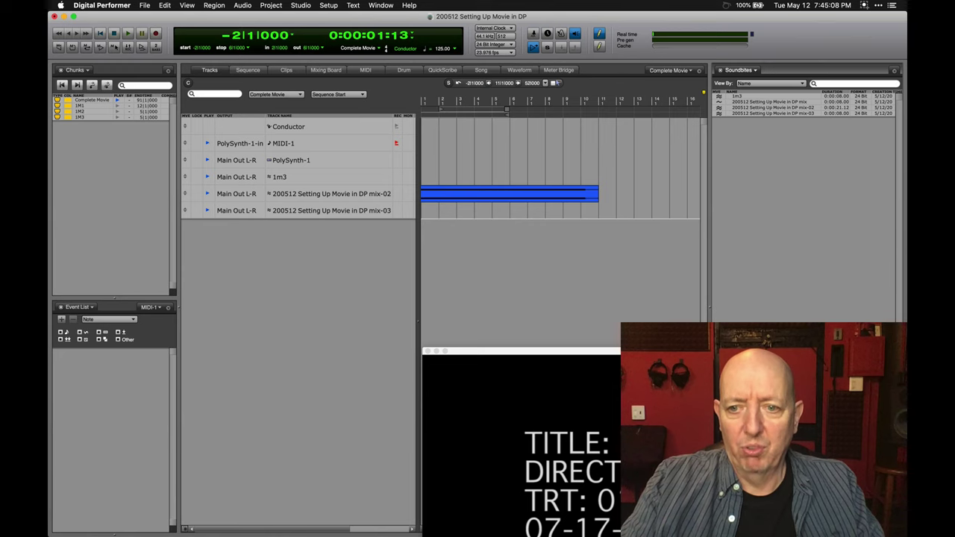
{"action": "key", "text": "shift+s"}
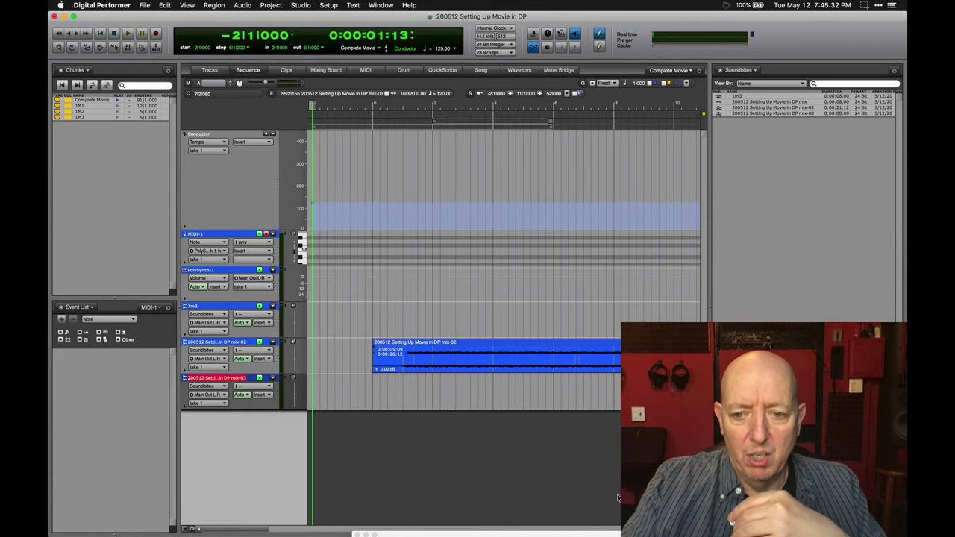
{"action": "key", "text": "super+bracketleft"}
{"action": "key", "text": "super+bracketleft"}
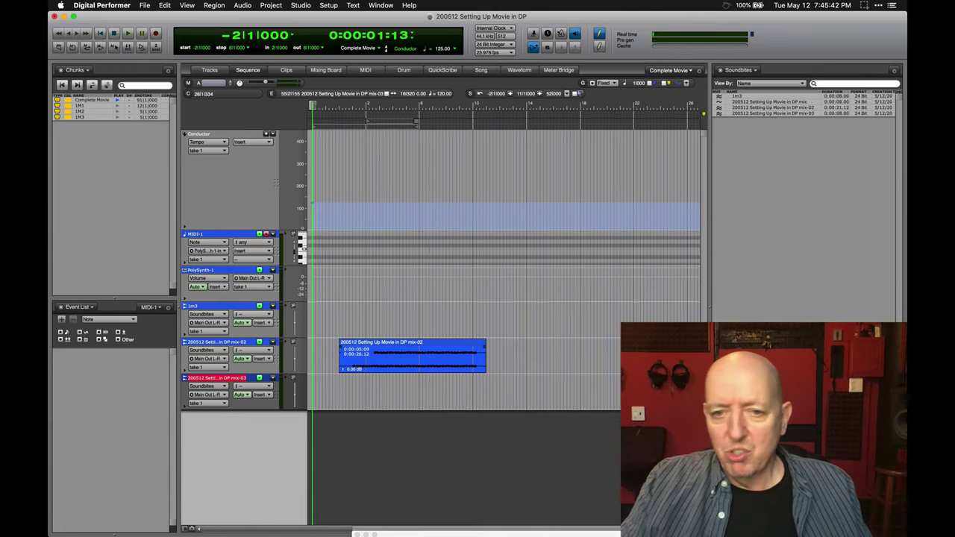
{"action": "key", "text": "super+bracketleft"}
{"action": "key", "text": "super+bracketleft"}
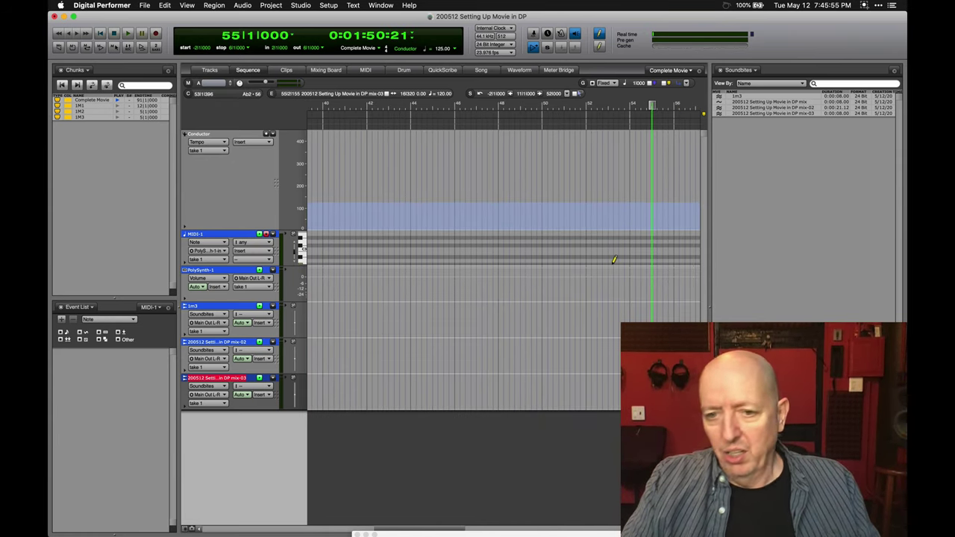
{"action": "scroll", "coordinate": [582, 313], "scroll_direction": "right", "scroll_amount": 10}
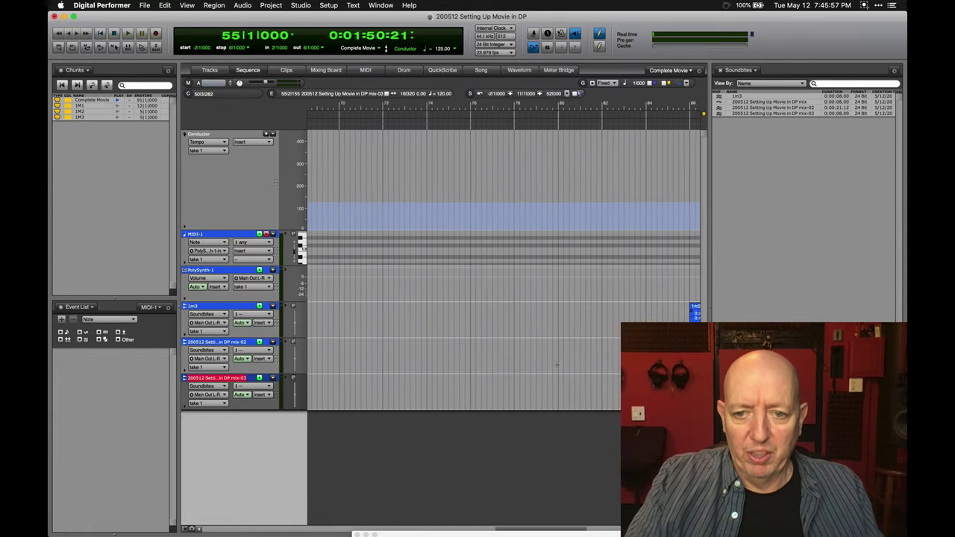
{"action": "scroll", "coordinate": [556, 365], "scroll_direction": "right", "scroll_amount": 5}
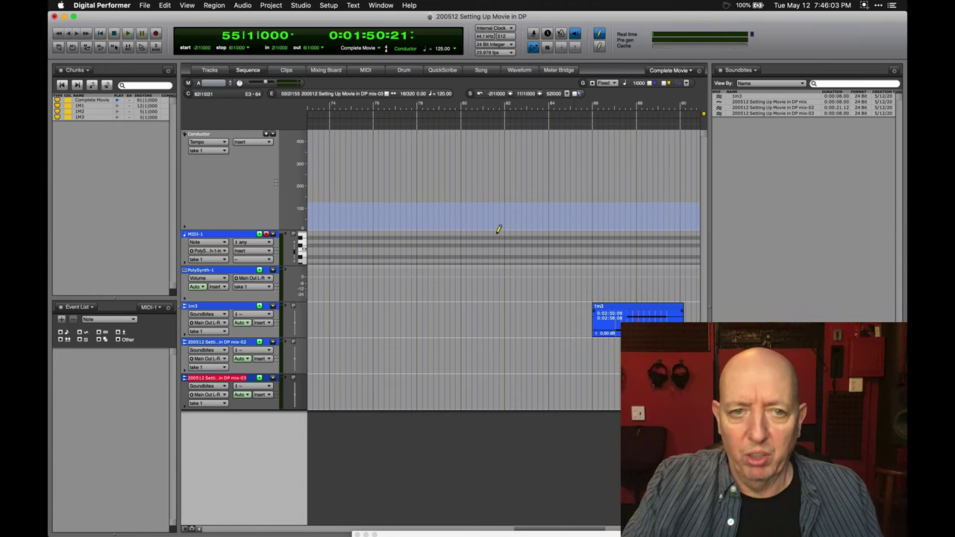
{"action": "scroll", "coordinate": [497, 228], "scroll_direction": "left", "scroll_amount": 15}
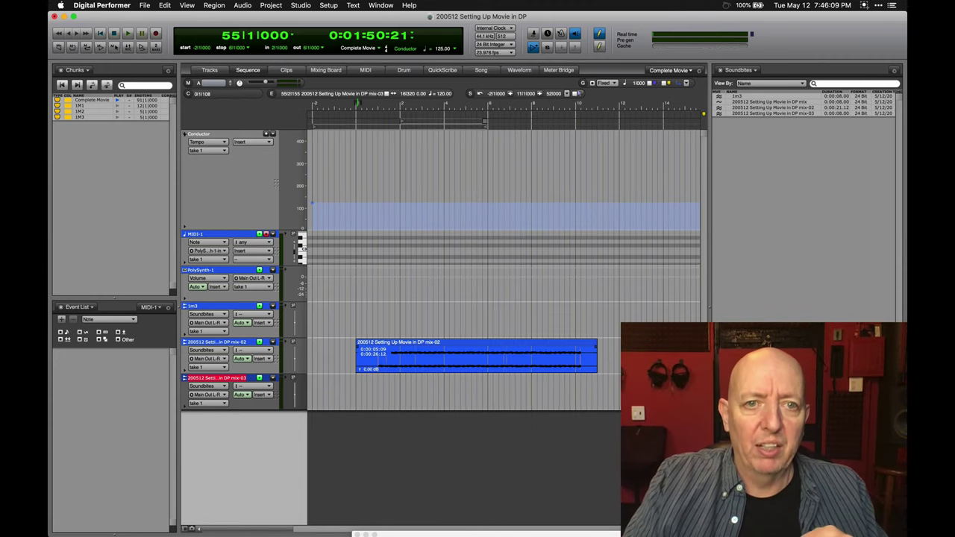
{"action": "left_click", "coordinate": [357, 104]}
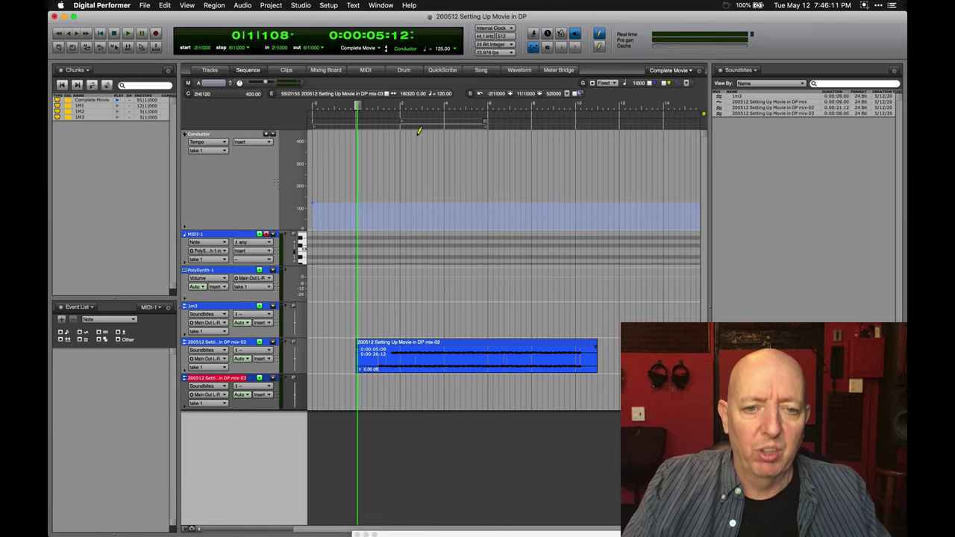
- Lock the three audio tracks in the Tracks overview and arrange them in cue order: mix-02, mix-03, 1m3
{"action": "left_click", "coordinate": [218, 70]}
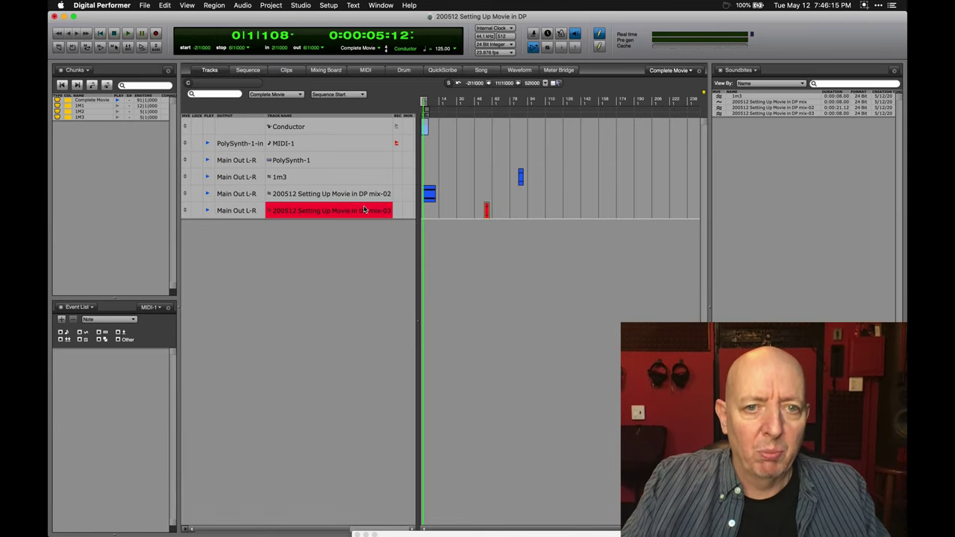
{"action": "scroll", "coordinate": [364, 211], "scroll_direction": "right", "scroll_amount": 5}
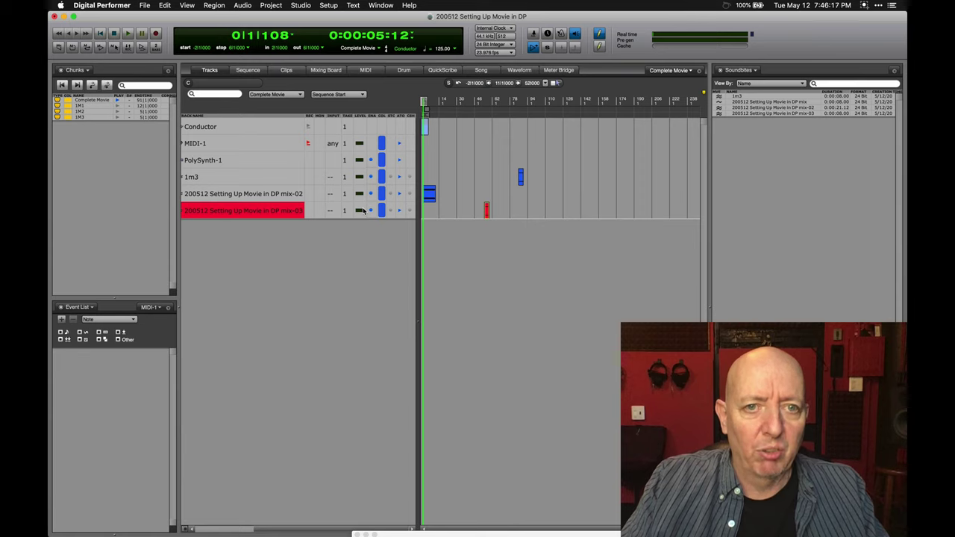
{"action": "scroll", "coordinate": [364, 210], "scroll_direction": "left", "scroll_amount": 5}
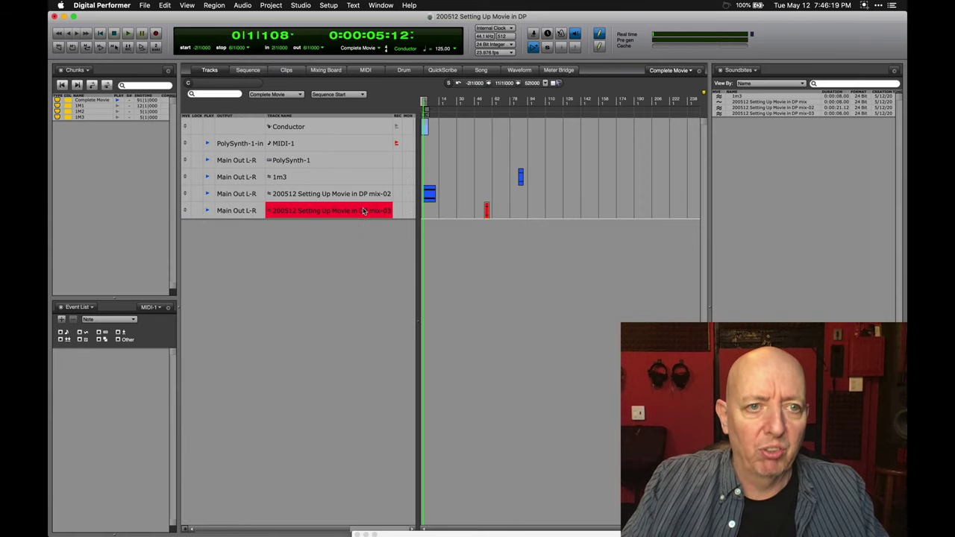
{"action": "left_click", "coordinate": [197, 211]}
{"action": "mouse_move", "coordinate": [186, 193]}
{"action": "left_mouse_down"}
{"action": "mouse_move", "coordinate": [187, 177]}
{"action": "mouse_move", "coordinate": [187, 209]}
{"action": "mouse_move", "coordinate": [194, 194]}
{"action": "left_mouse_up"}
- Rename the mix-02 audio track 1M1 and the mix-03 audio track 1M2
{"action": "double_click", "coordinate": [312, 179]}
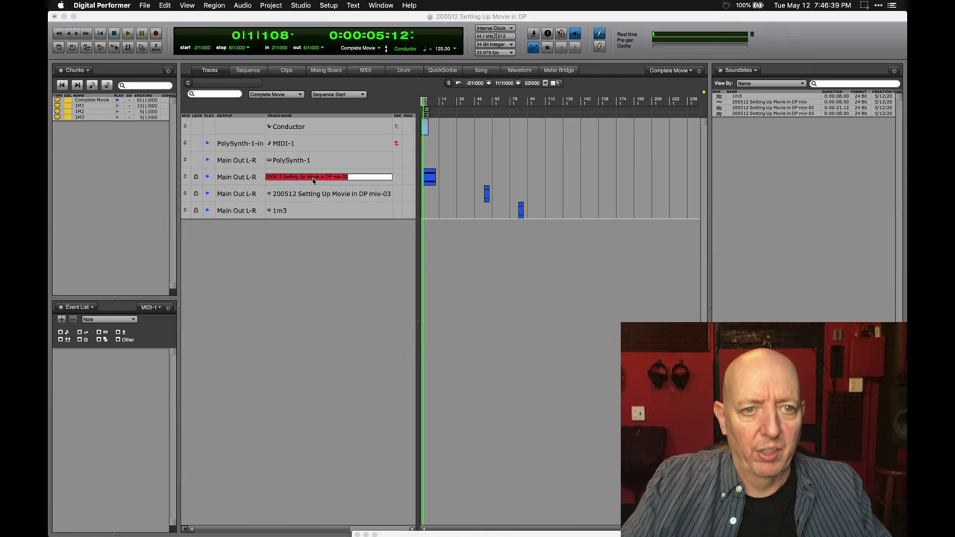
{"action": "type", "text": "1M1"}
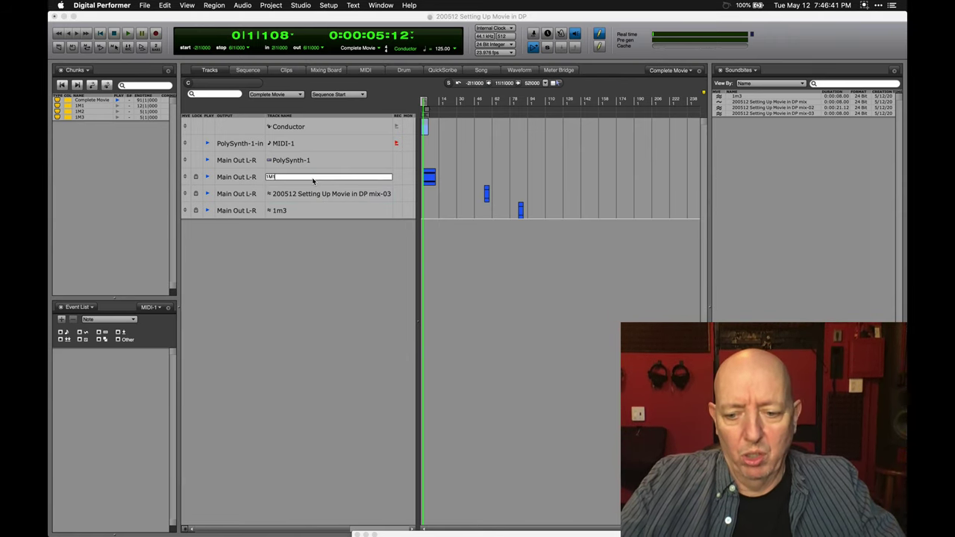
{"action": "key", "text": "Tab"}
{"action": "type", "text": "1"}
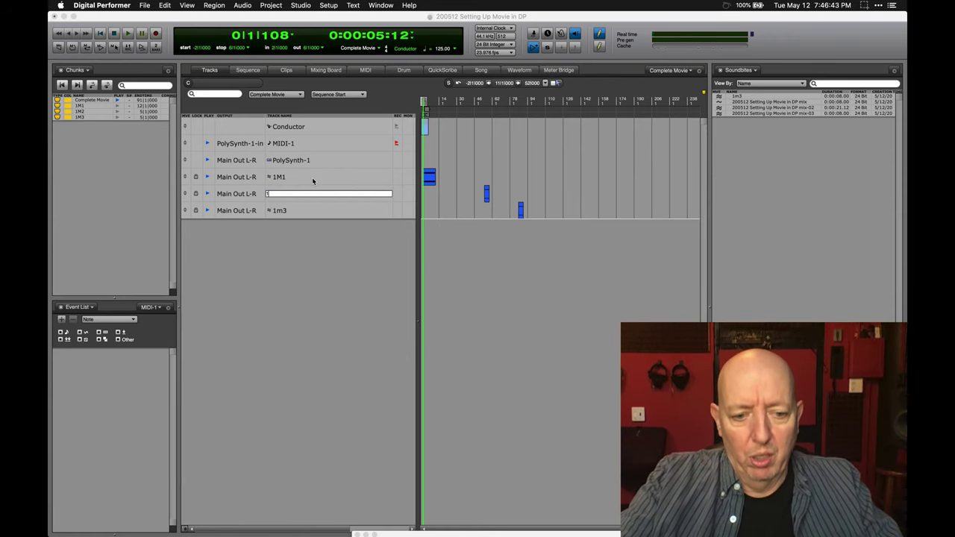
{"action": "type", "text": "M2"}
{"action": "key", "text": "Return"}
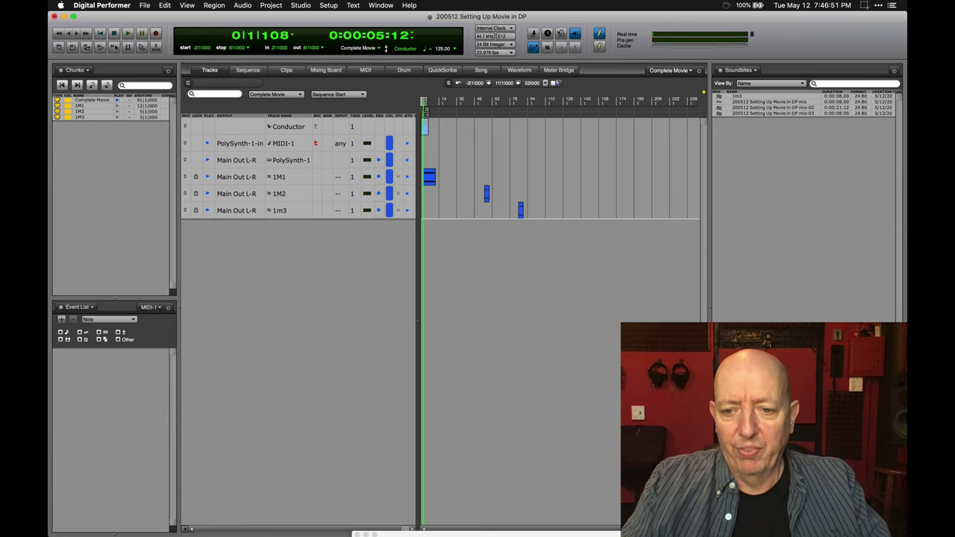
- Show the movie window and place it just below the 1m3 track so all tracks stay in view
{"action": "key", "text": "shift+m"}
{"action": "left_click_drag", "start_coordinate": [625, 236], "coordinate": [563, 231]}
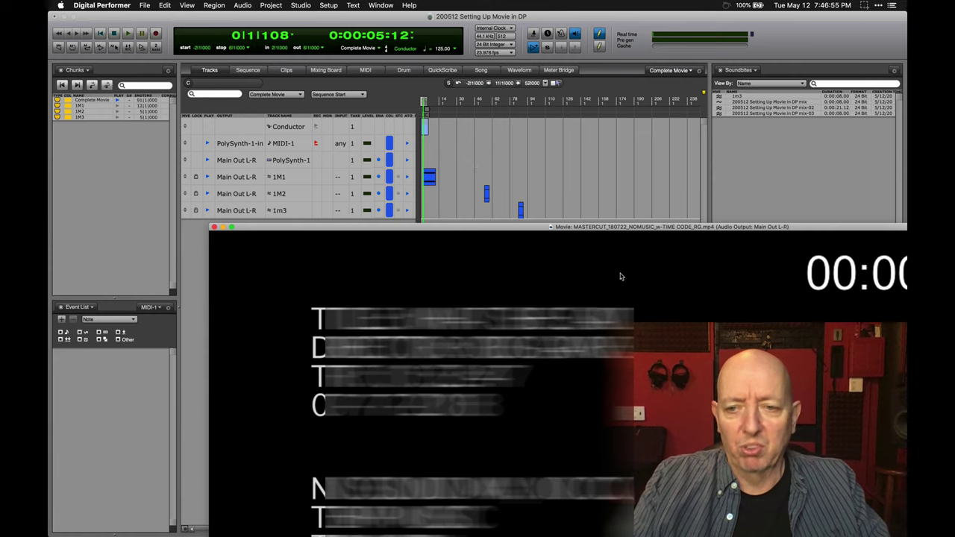
{"action": "left_click_drag", "start_coordinate": [640, 227], "coordinate": [582, 229]}
- Play the movie from the 1M1 cue, jump playback to the 1M2 and 1m3 cues, and stop
{"action": "key", "text": "space"}
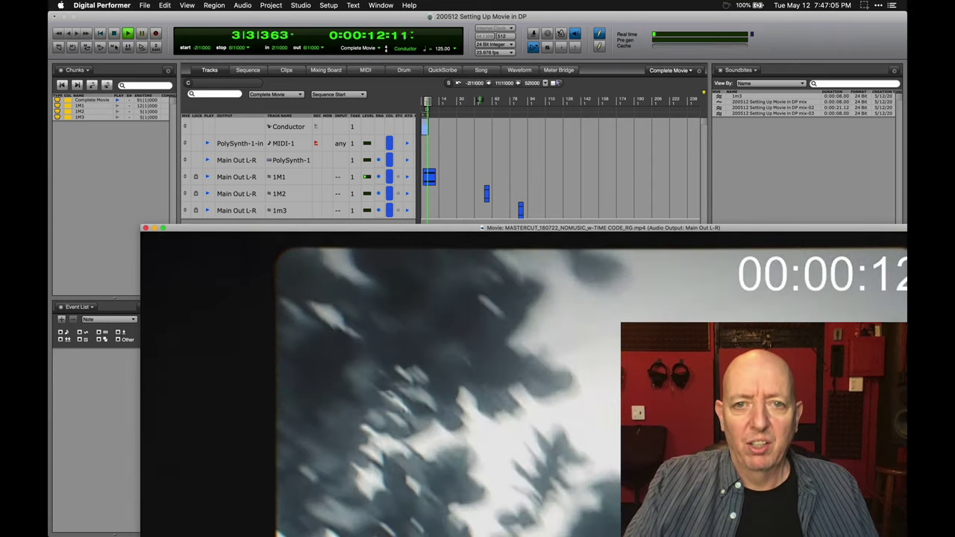
{"action": "left_click", "coordinate": [480, 100]}
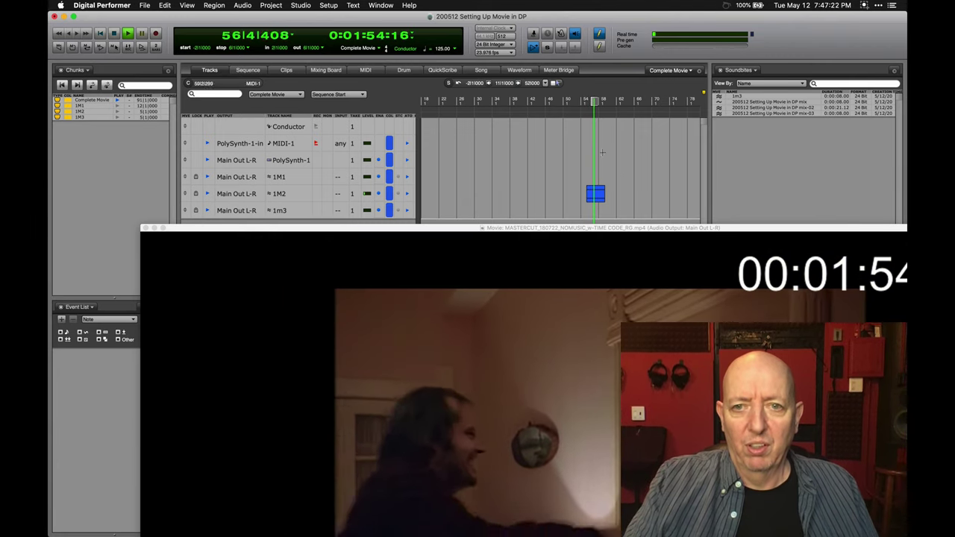
{"action": "scroll", "coordinate": [552, 119], "scroll_direction": "right", "scroll_amount": 5}
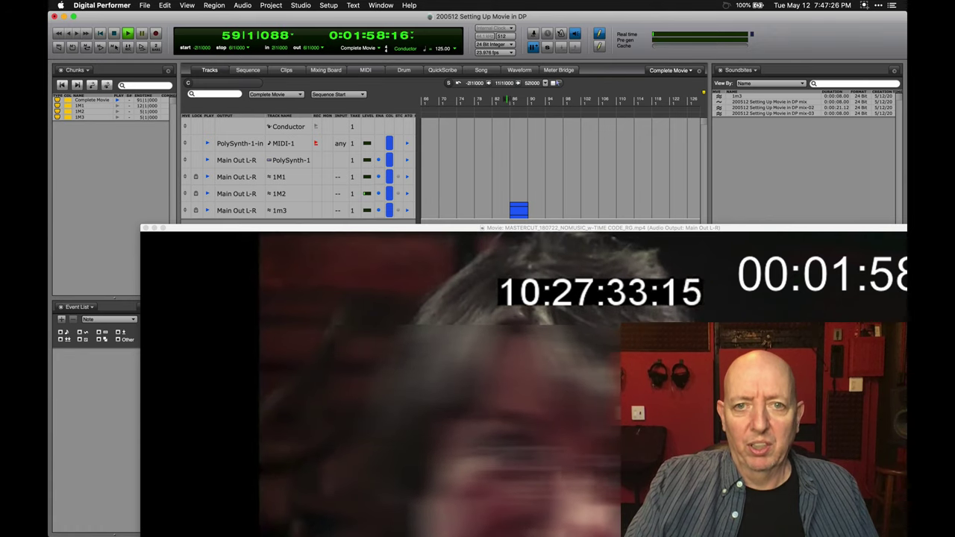
{"action": "left_click", "coordinate": [508, 101]}
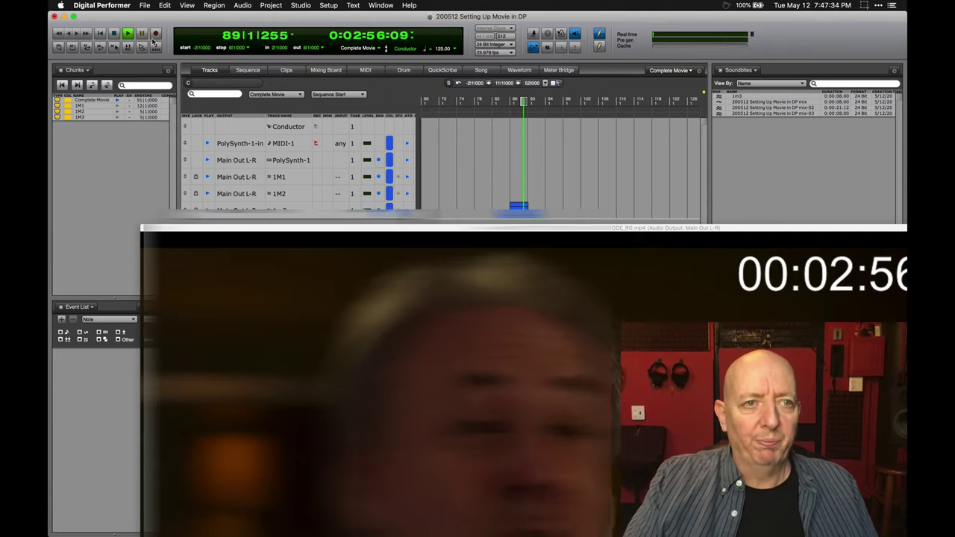
{"action": "left_click", "coordinate": [112, 34]}
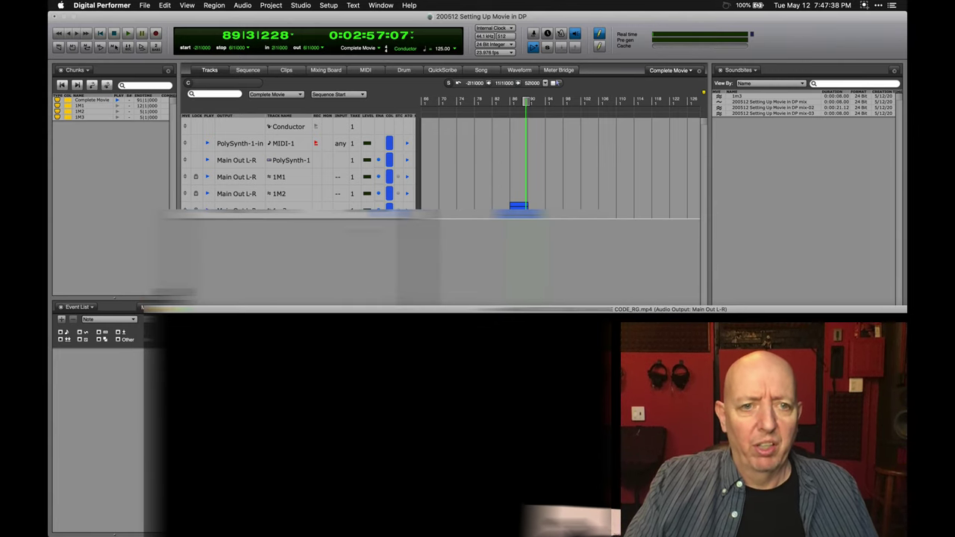
- Shift the 1M1 soundbite about 16 bars later, 1M2 about 8 bars earlier and 1m3 about 12 bars later
{"action": "scroll", "coordinate": [471, 219], "scroll_direction": "left", "scroll_amount": 5}
{"action": "scroll", "coordinate": [471, 219], "scroll_direction": "left", "scroll_amount": 4}
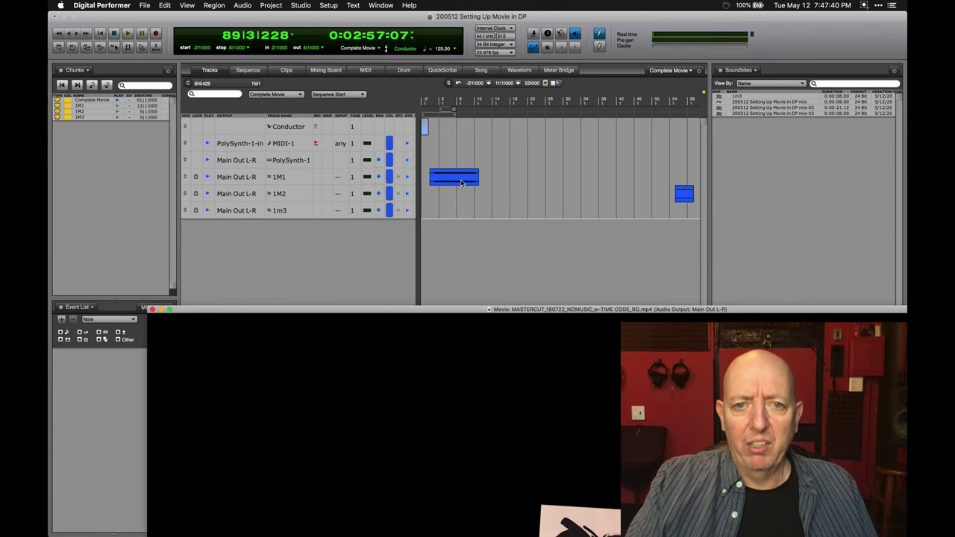
{"action": "left_click_drag", "start_coordinate": [461, 183], "coordinate": [532, 182]}
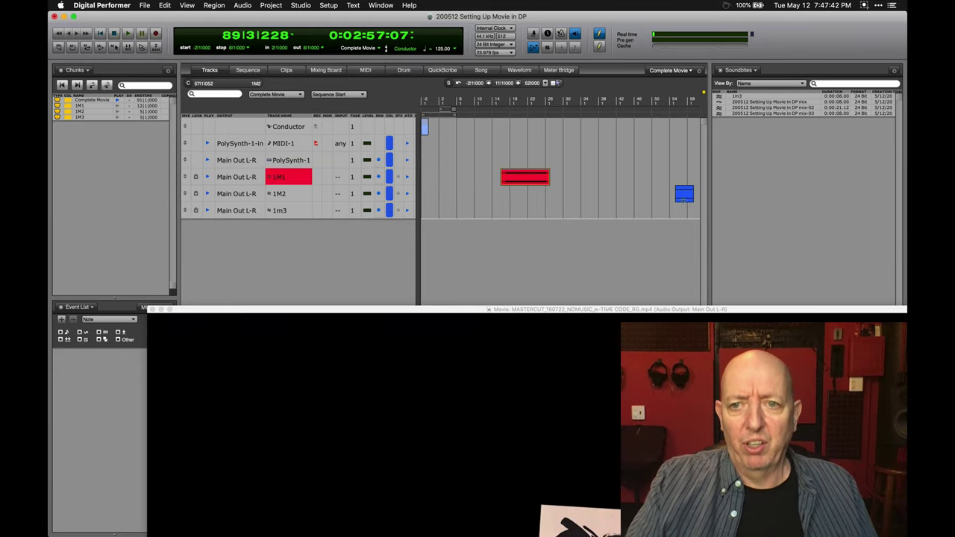
{"action": "left_click_drag", "start_coordinate": [684, 194], "coordinate": [648, 194]}
{"action": "scroll", "coordinate": [640, 197], "scroll_direction": "right", "scroll_amount": 9}
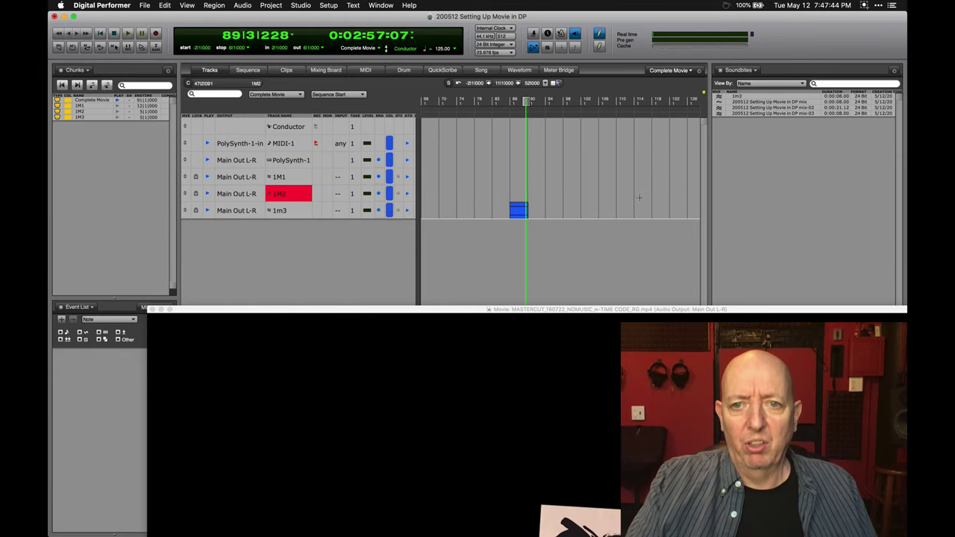
{"action": "left_click_drag", "start_coordinate": [523, 211], "coordinate": [577, 213]}
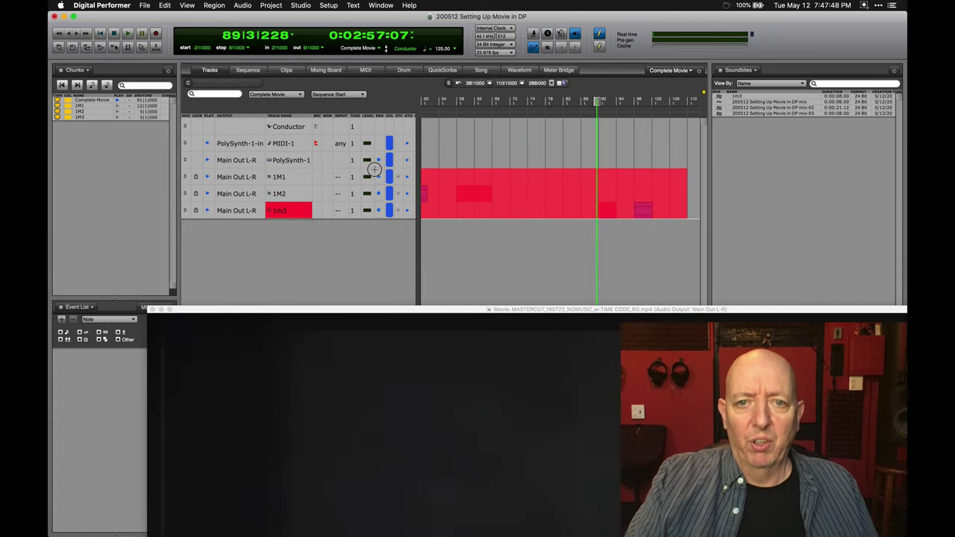
- Select the 1M1, 1M2 and 1m3 soundbites together and move them to their original timestamps
{"action": "key", "text": "super+a"}
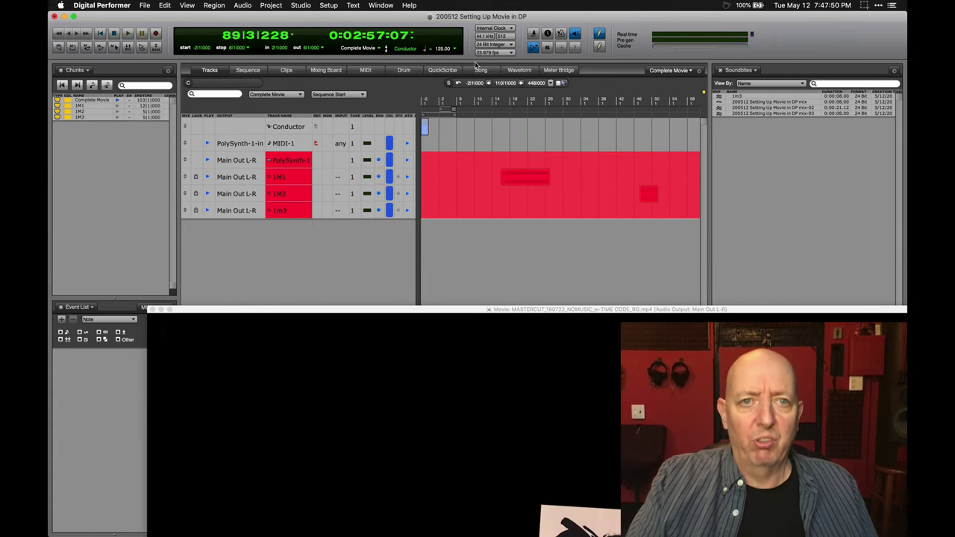
{"action": "left_click", "coordinate": [243, 6]}
{"action": "mouse_move", "coordinate": [246, 267]}
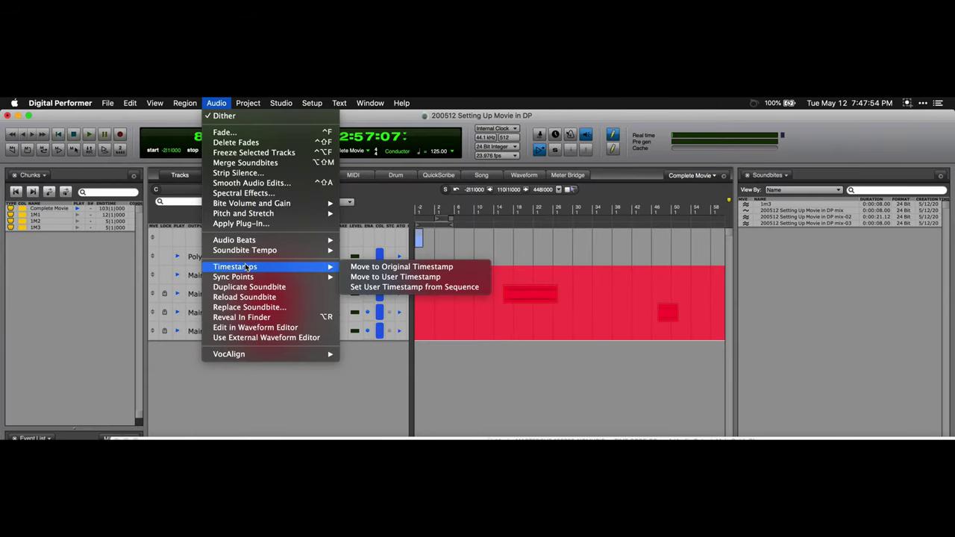
{"action": "left_click", "coordinate": [374, 268]}
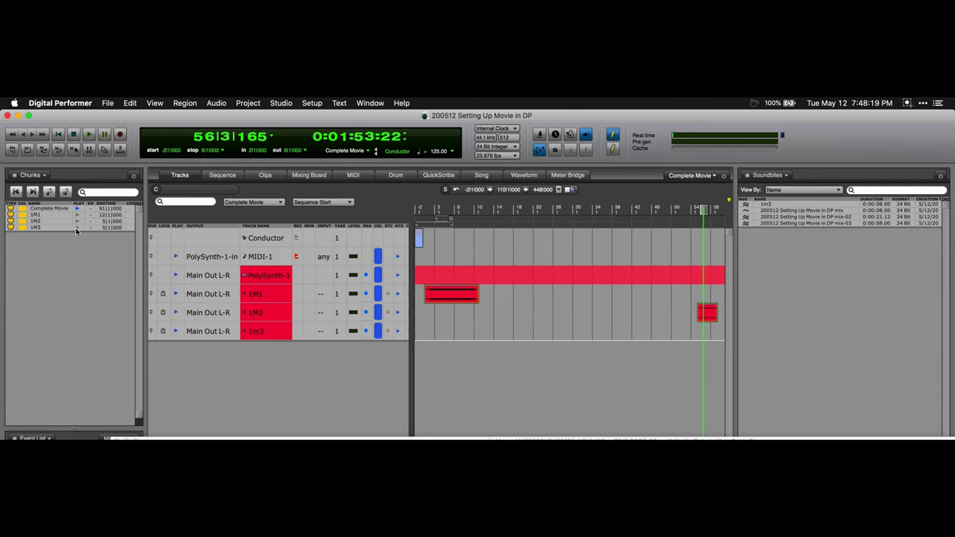
- Activate the 1M3 chunk and open the Sequence editor
{"action": "left_click", "coordinate": [76, 228]}
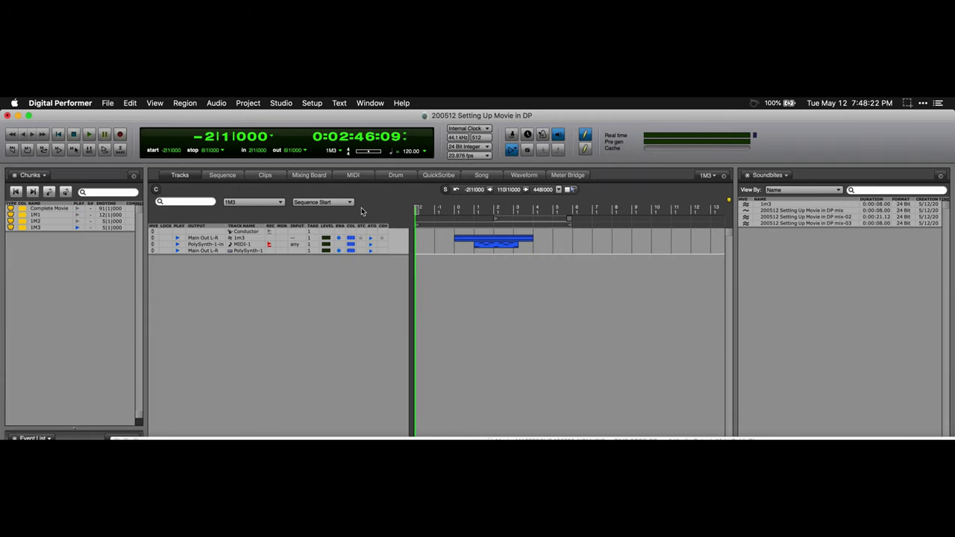
{"action": "left_click", "coordinate": [230, 176]}
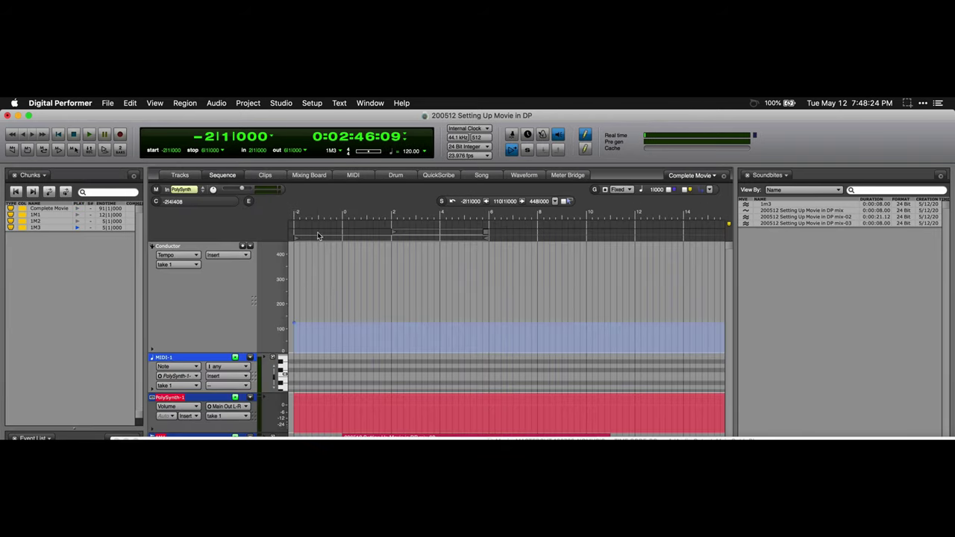